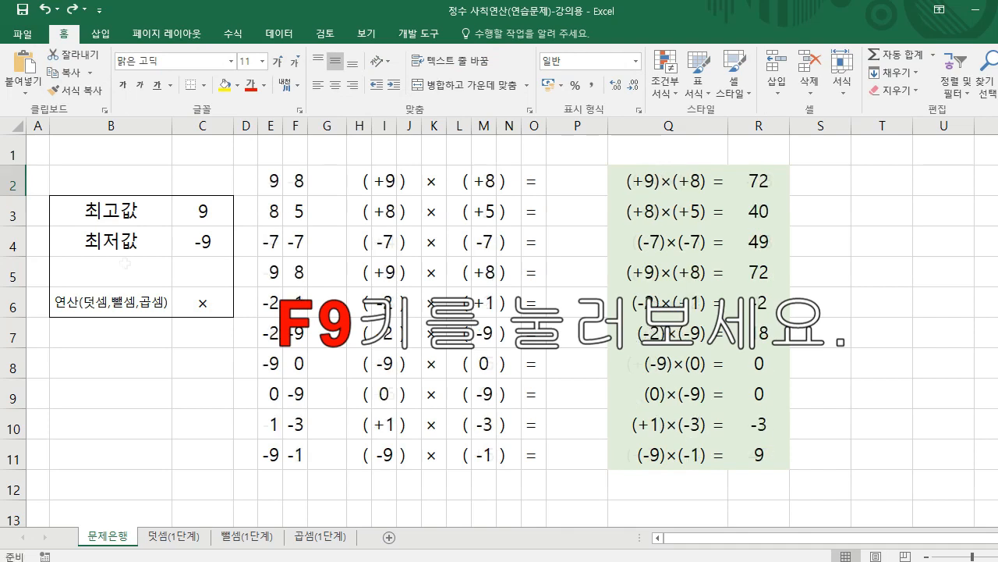
Regenerate the random problems, and set the highest value (최고값) in C3 to 30 and the lowest value (최저값) in C4 to -30.
key(F9)
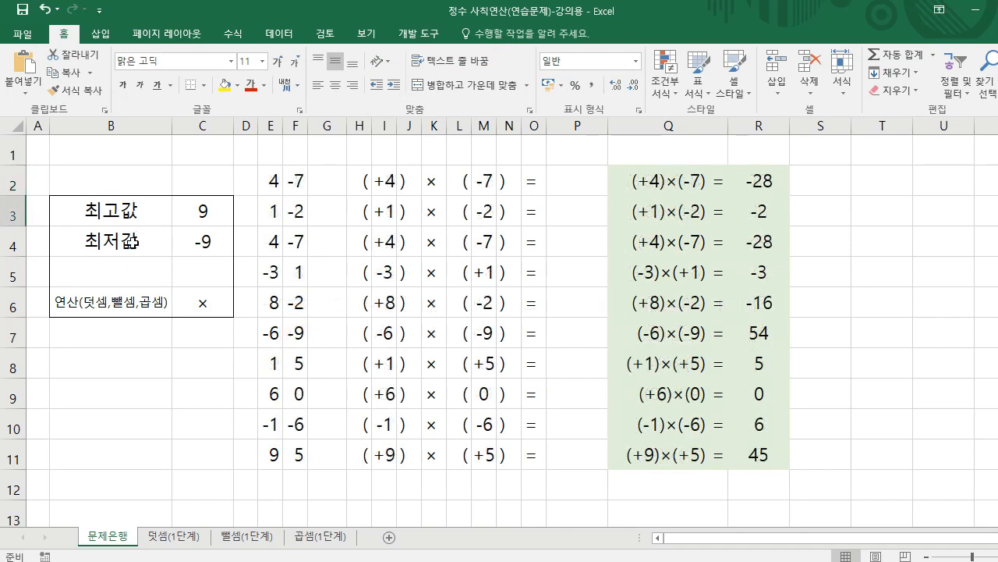
click(221, 216)
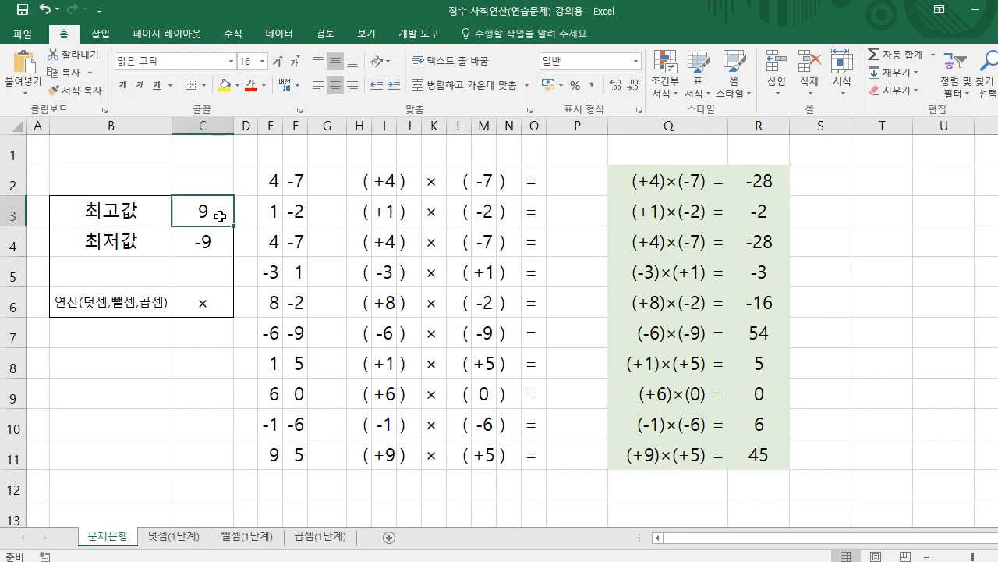
text(30)
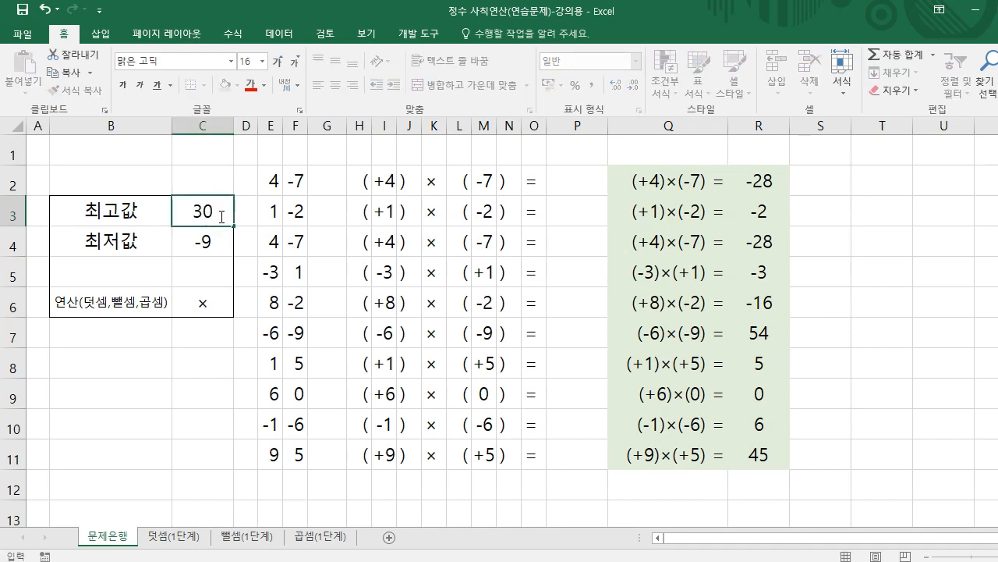
key(Return)
text(-)
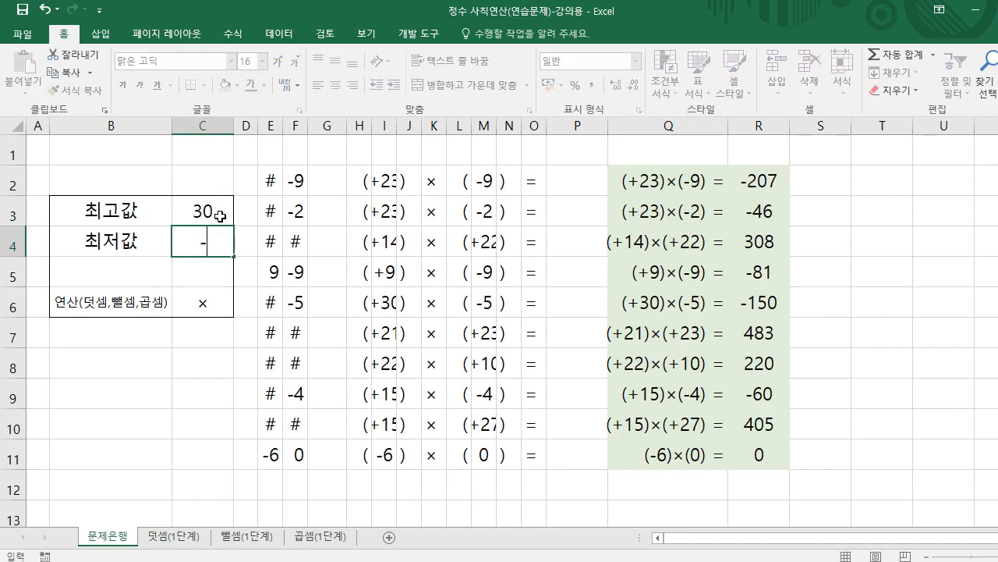
text(30)
key(Return)
Widen columns E, F, I and M so that two-digit signed numbers fit in their cells.
click(272, 125)
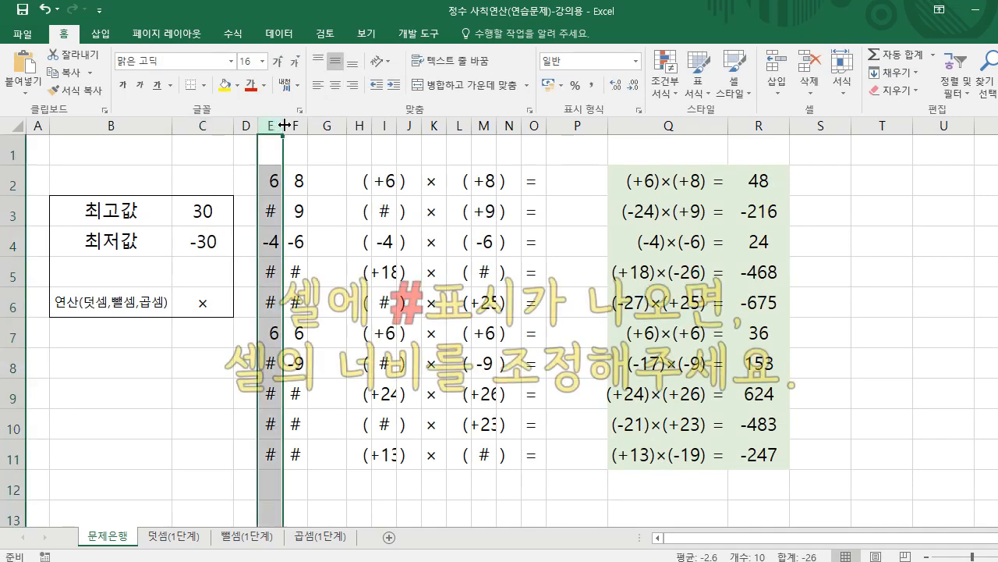
drag(285, 125, 339, 127)
click(316, 125)
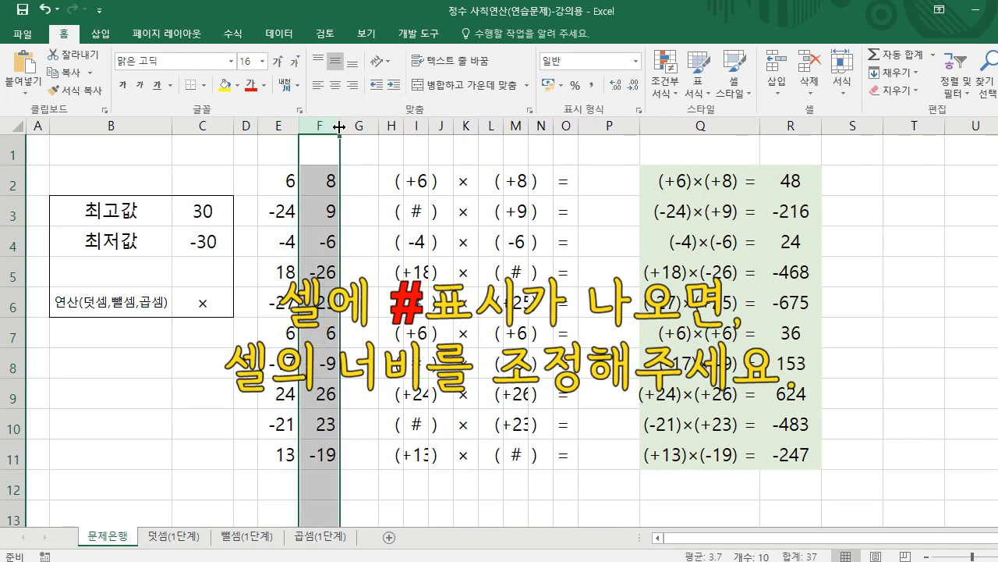
click(416, 124)
drag(429, 125, 446, 125)
click(533, 125)
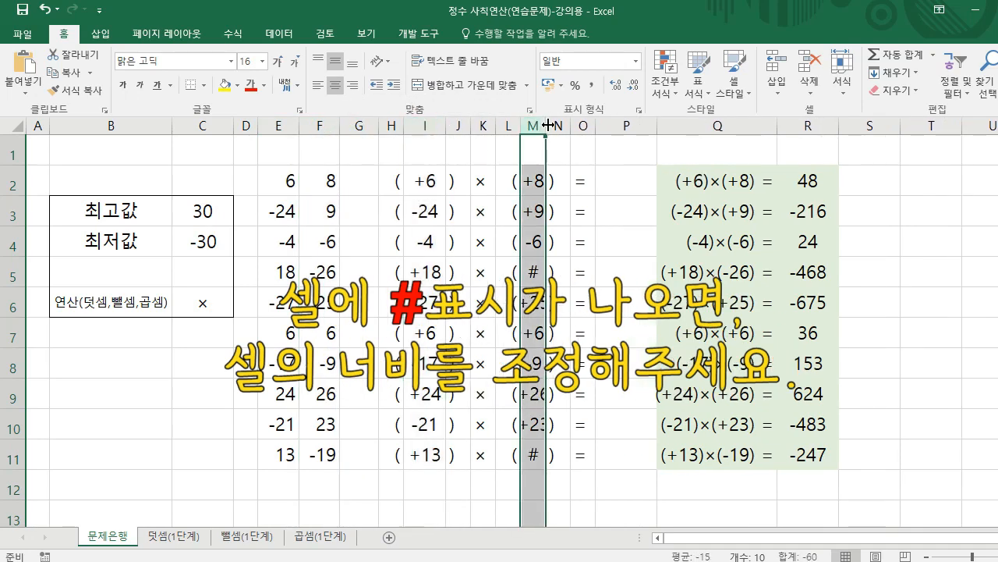
drag(549, 125, 563, 124)
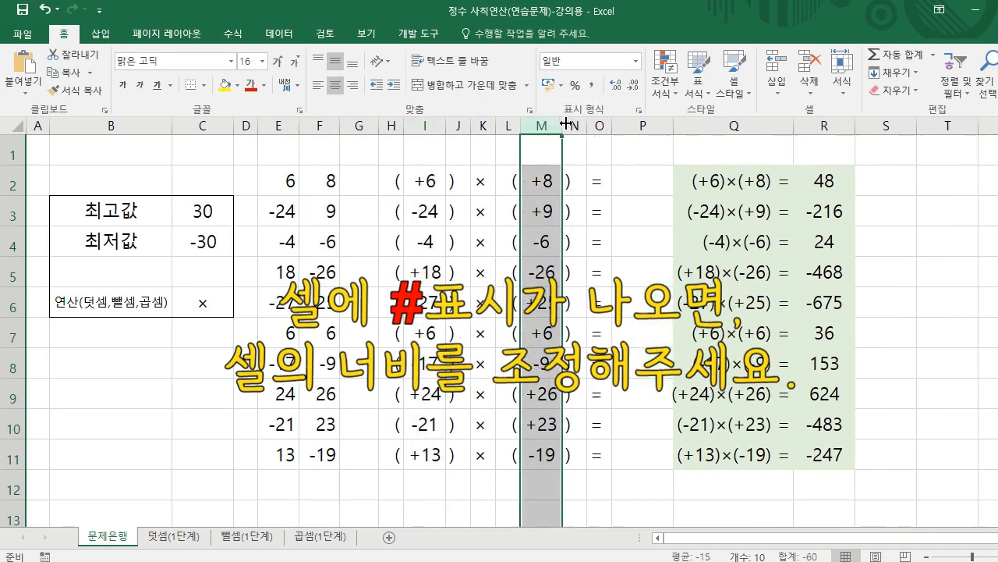
Replace the multiplication sign in the operation cell C6 with the subtraction sign "-".
click(222, 307)
double_click(216, 305)
drag(214, 305, 205, 304)
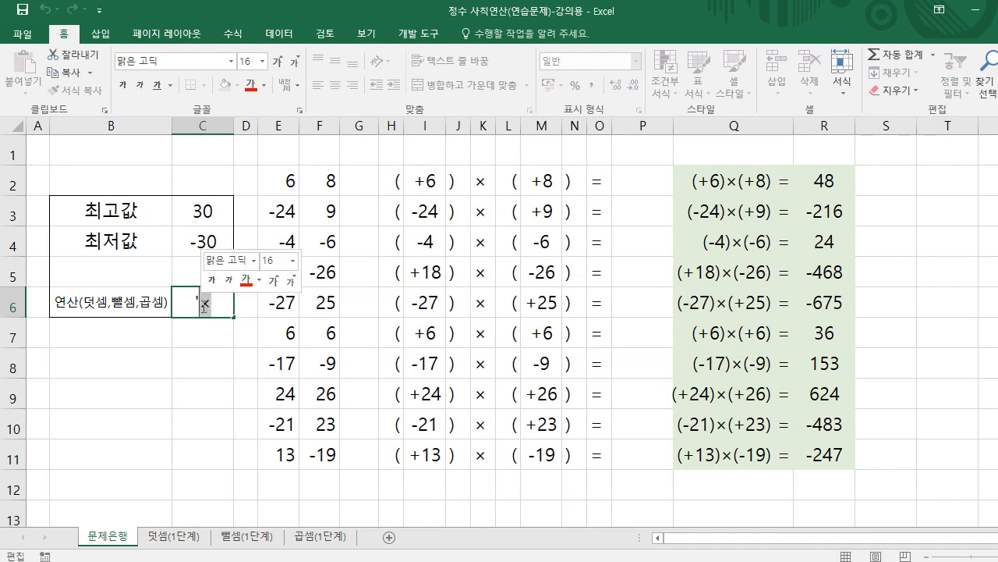
key(BackSpace)
text(-)
key(Return)
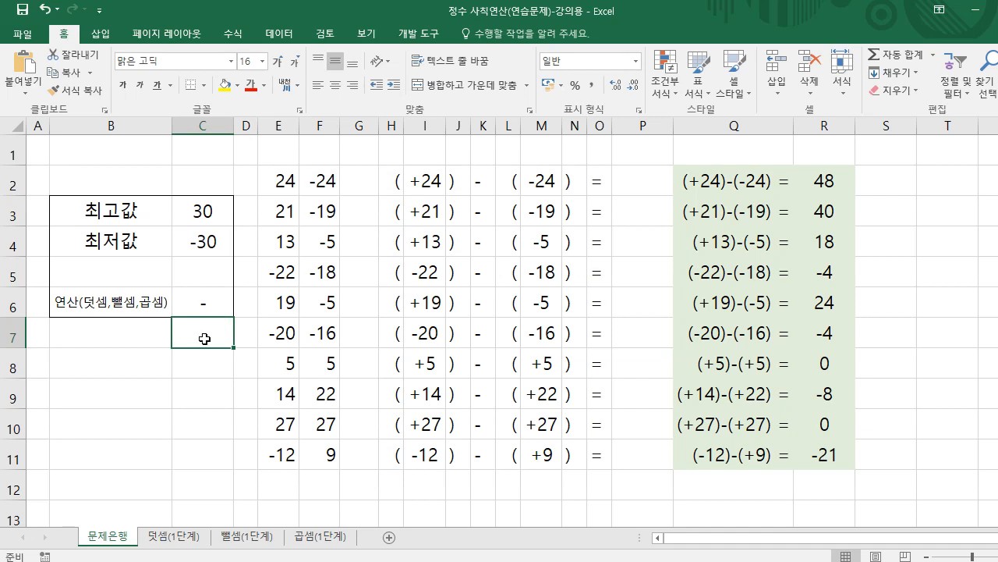
Clear the contents of the problem and answer range E2:R11.
drag(265, 184, 829, 465)
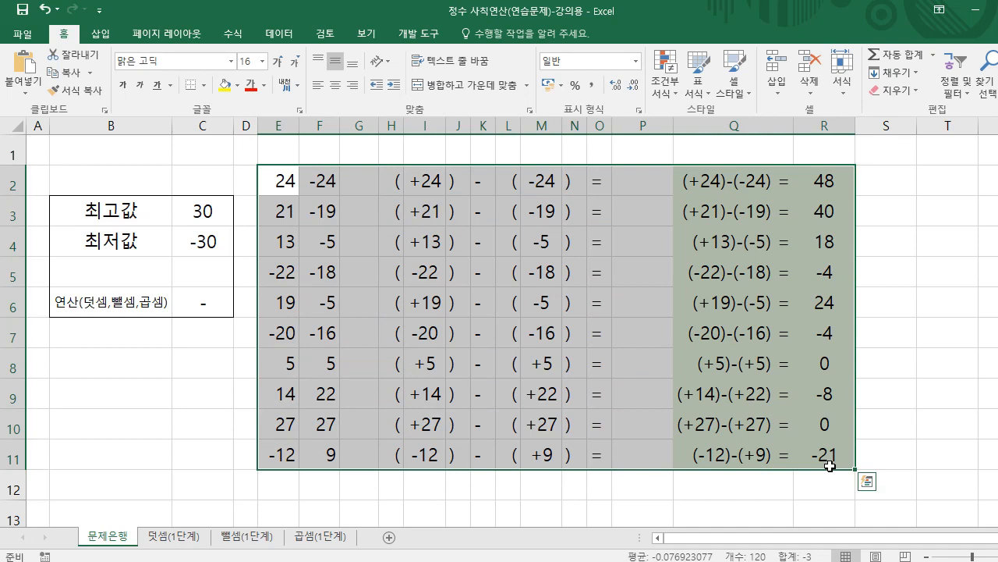
right_click(830, 466)
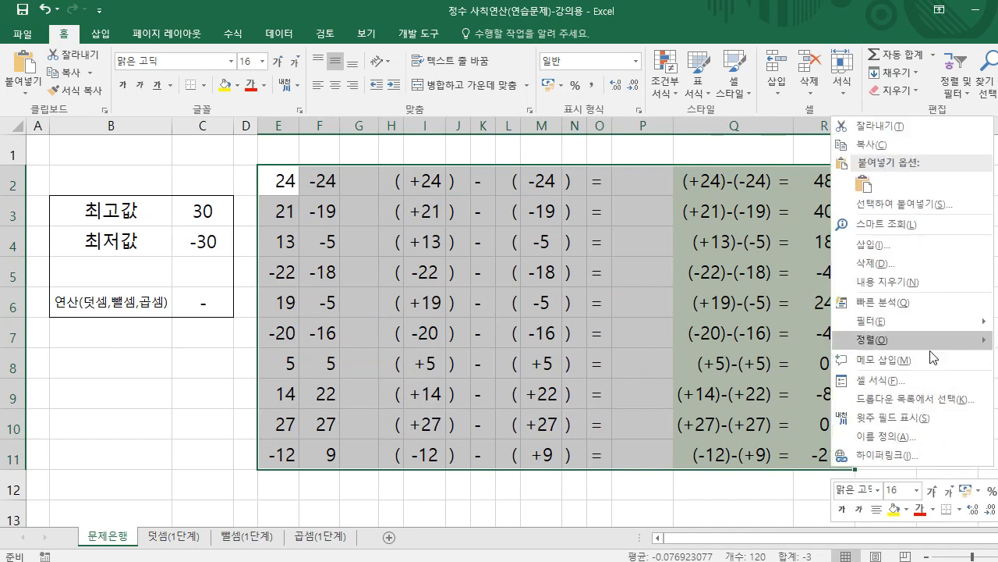
click(910, 285)
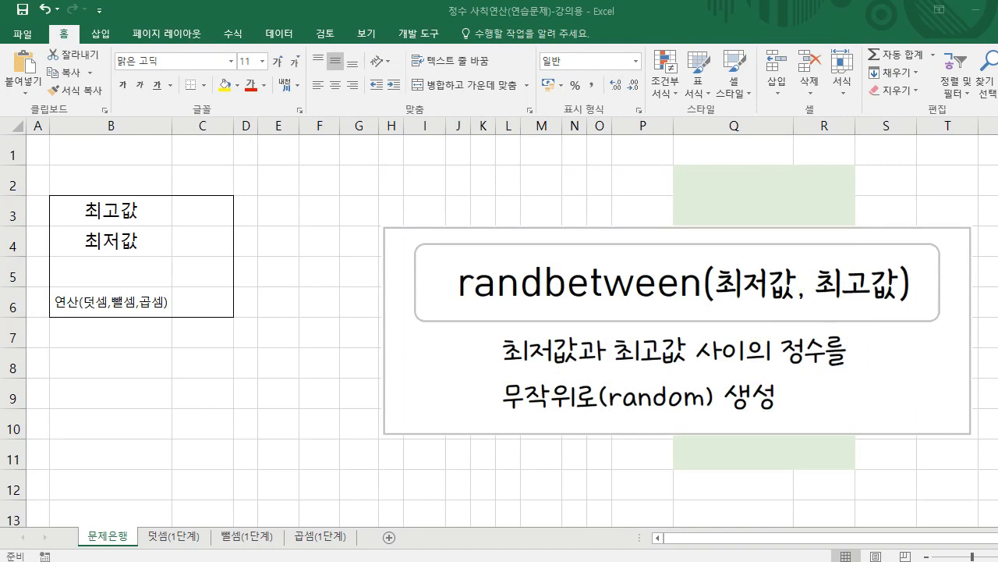
Enter 9 as the highest value (최고값) in C3 and -9 as the lowest value (최저값) in C4.
click(194, 212)
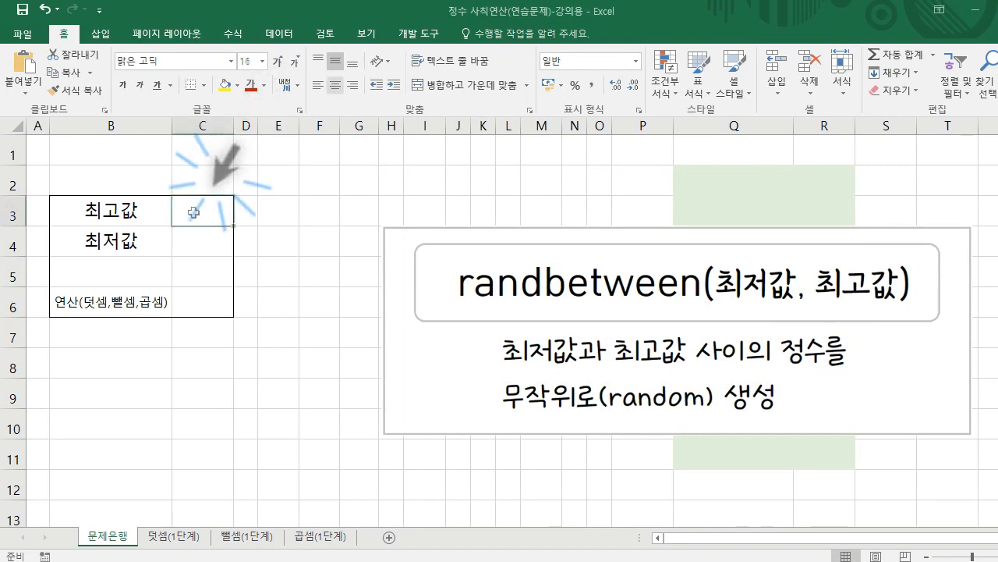
text(9)
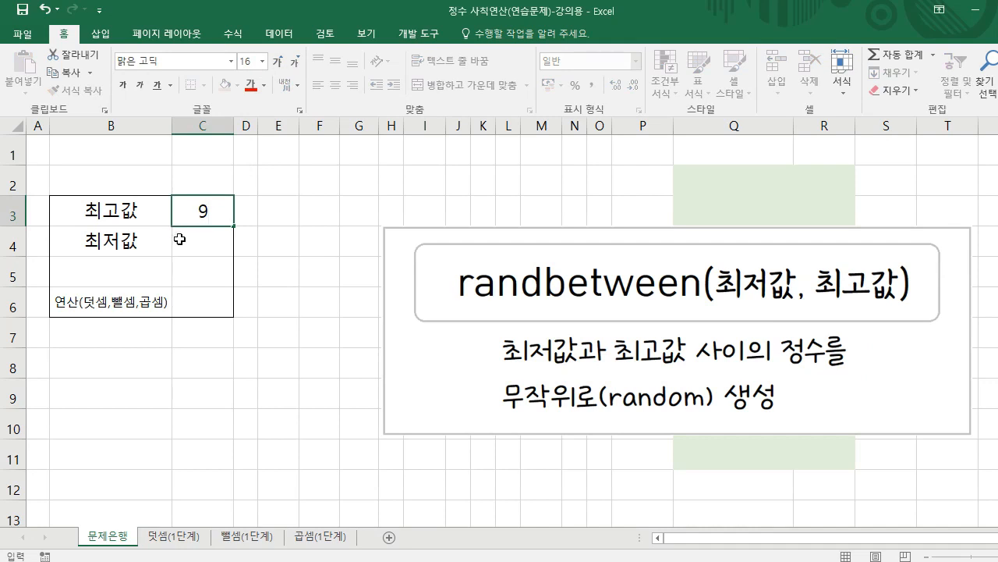
click(193, 244)
text(-9)
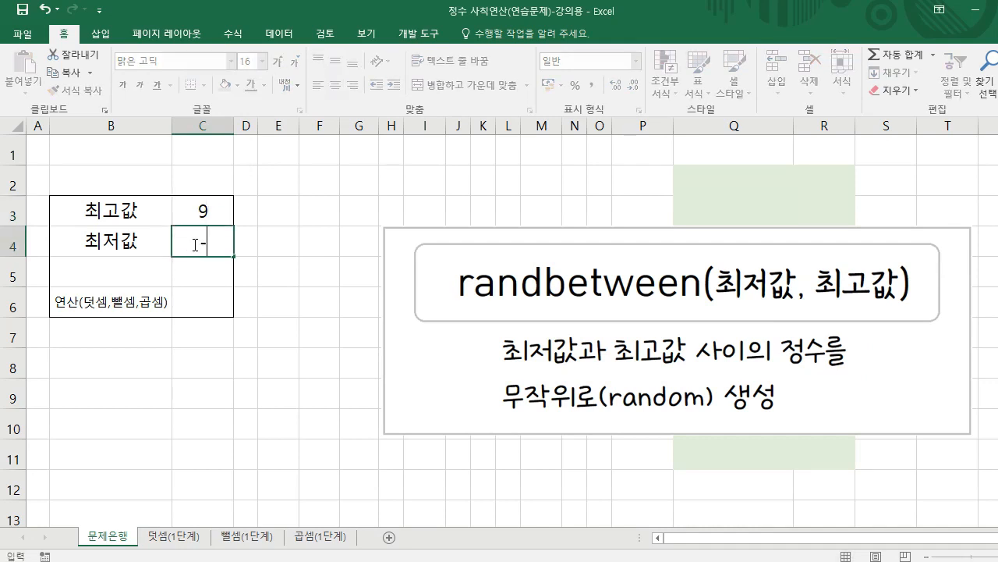
Enter the formula =RANDBETWEEN(C4,C3) in cell E2 to generate a random integer between the lowest and highest values.
click(272, 186)
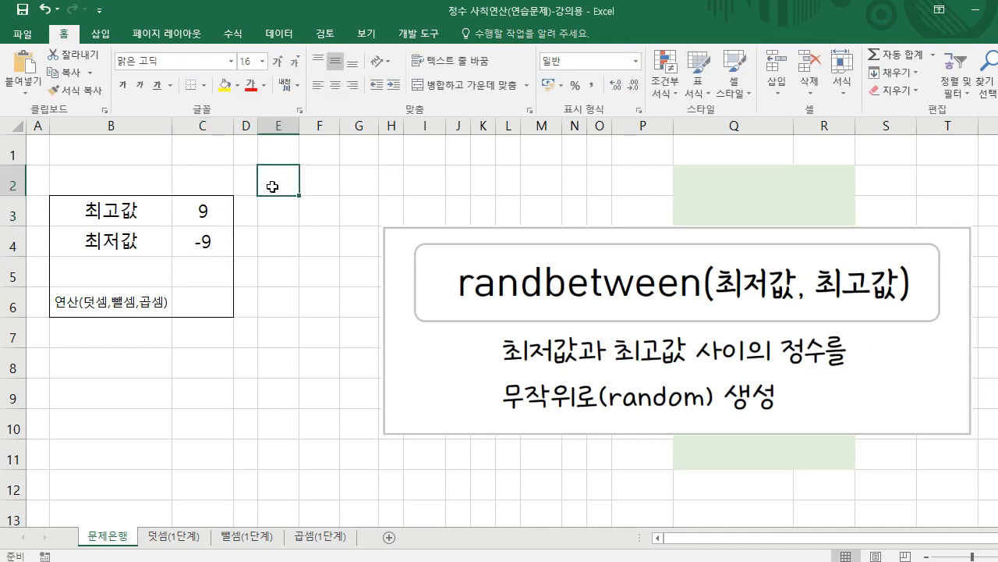
text(=)
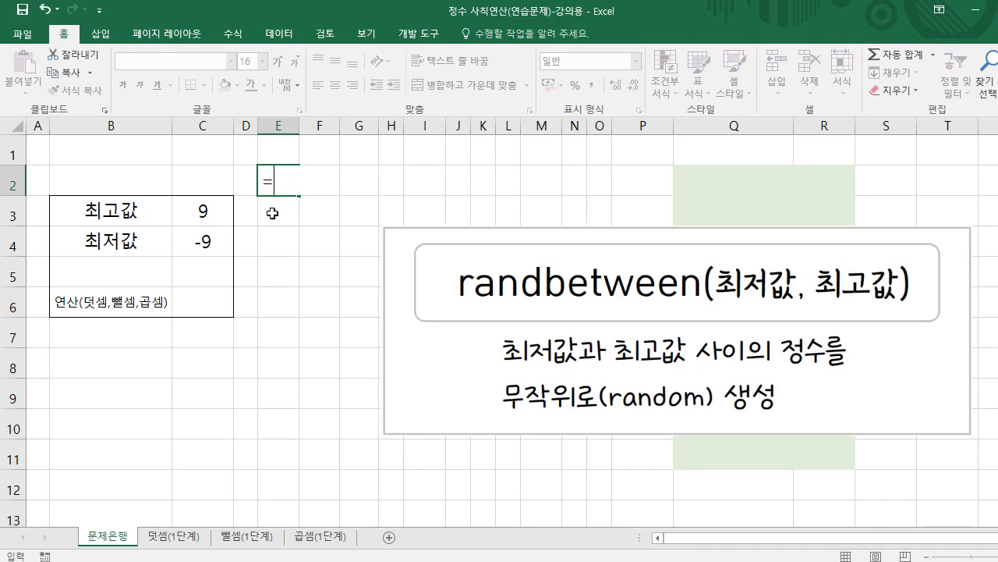
text(rand)
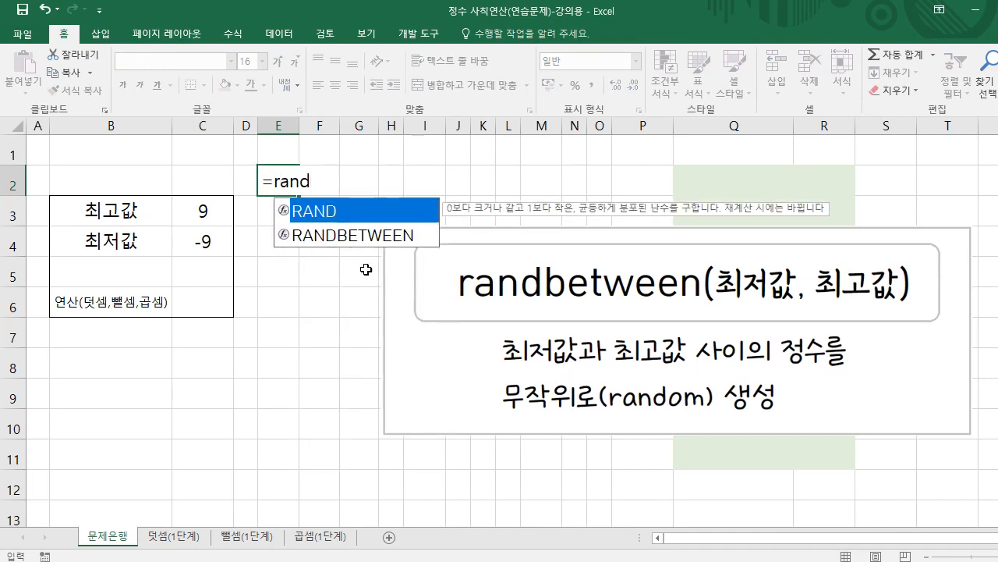
double_click(366, 236)
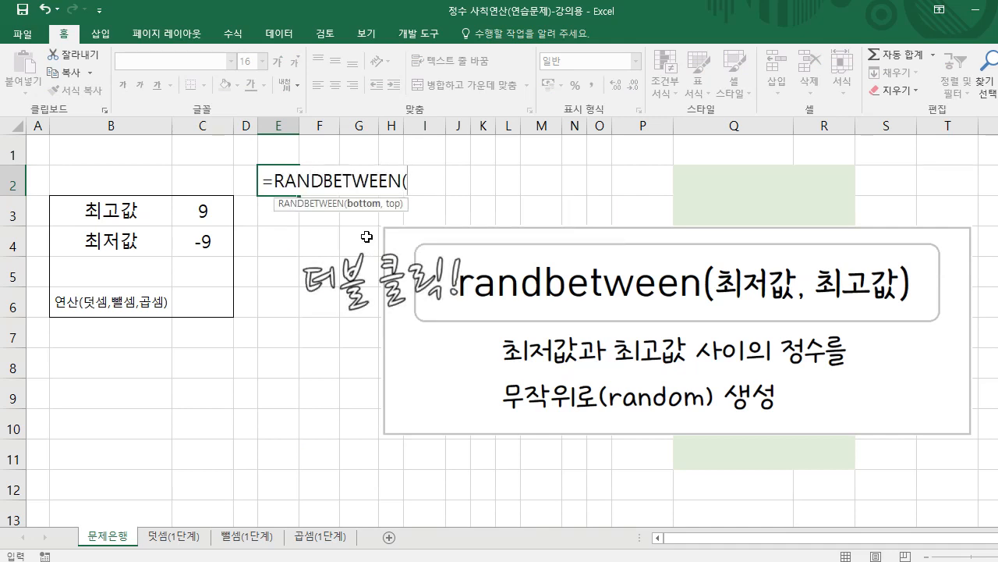
click(218, 243)
text(,)
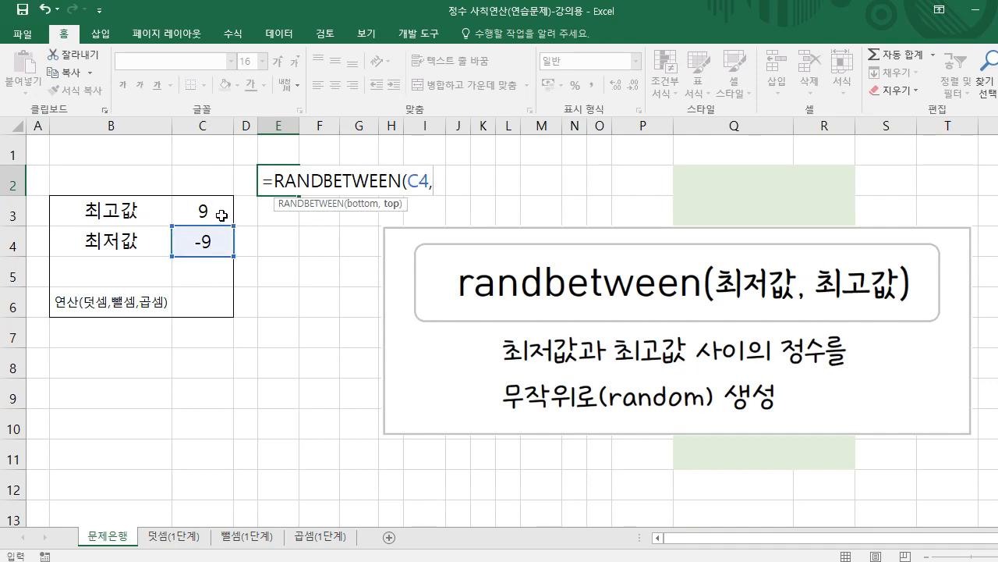
click(221, 215)
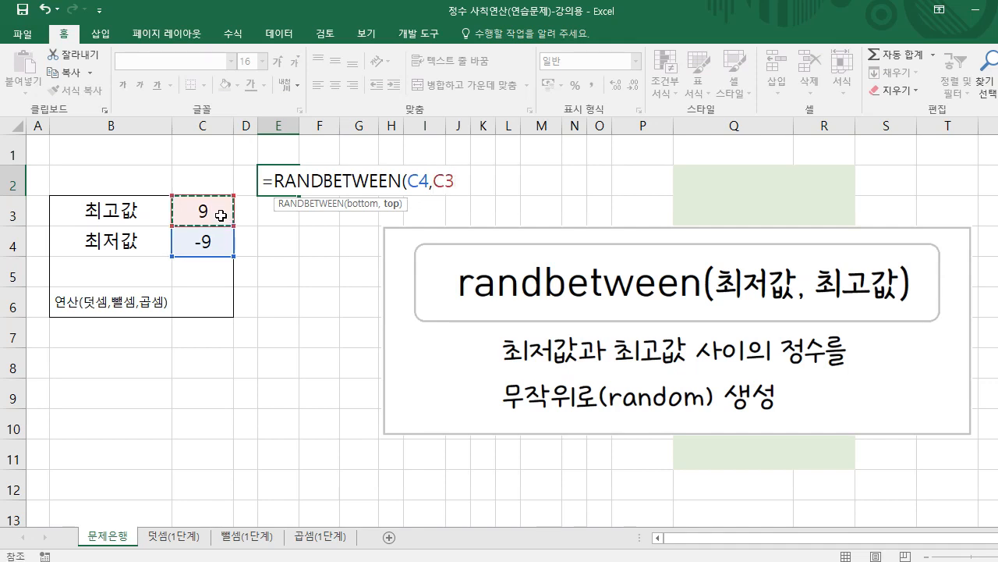
text())
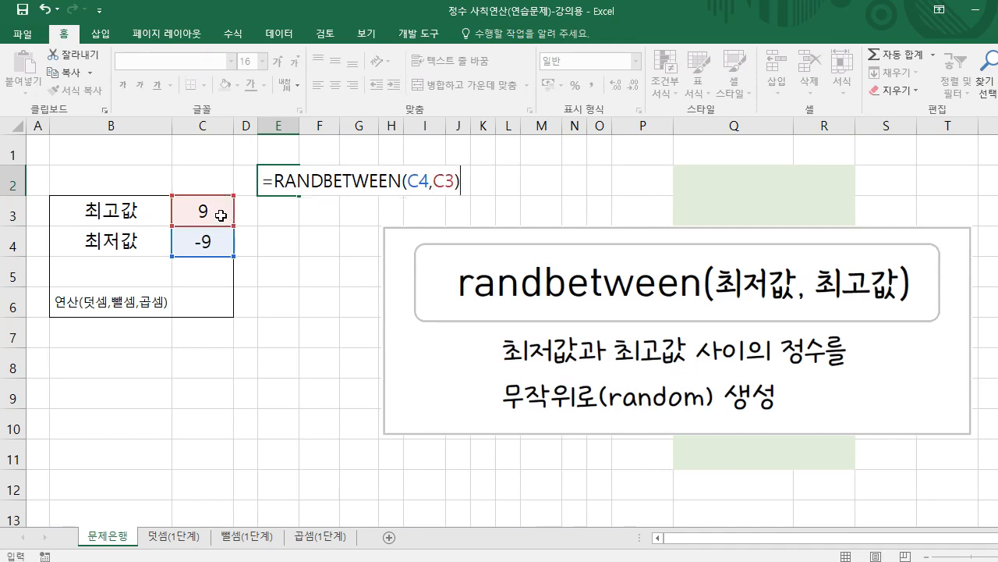
key(Return)
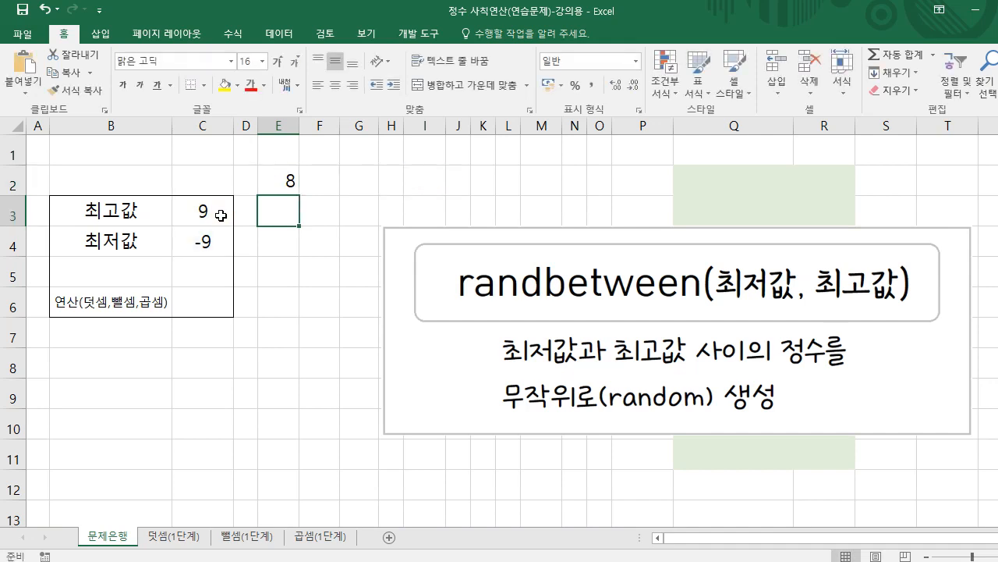
Fill the RANDBETWEEN formula from E2 down through E11.
click(294, 188)
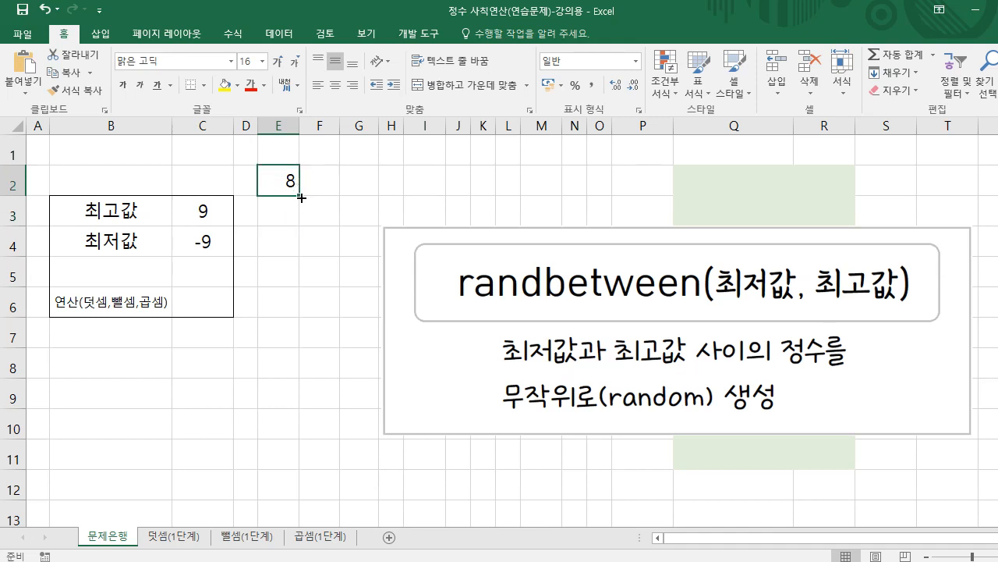
drag(300, 198, 291, 461)
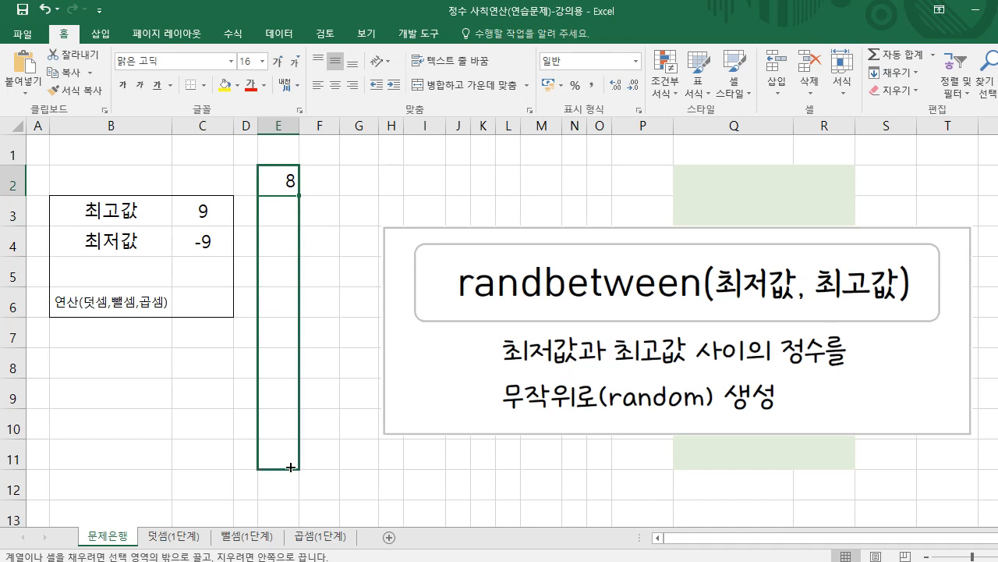
drag(291, 467, 290, 466)
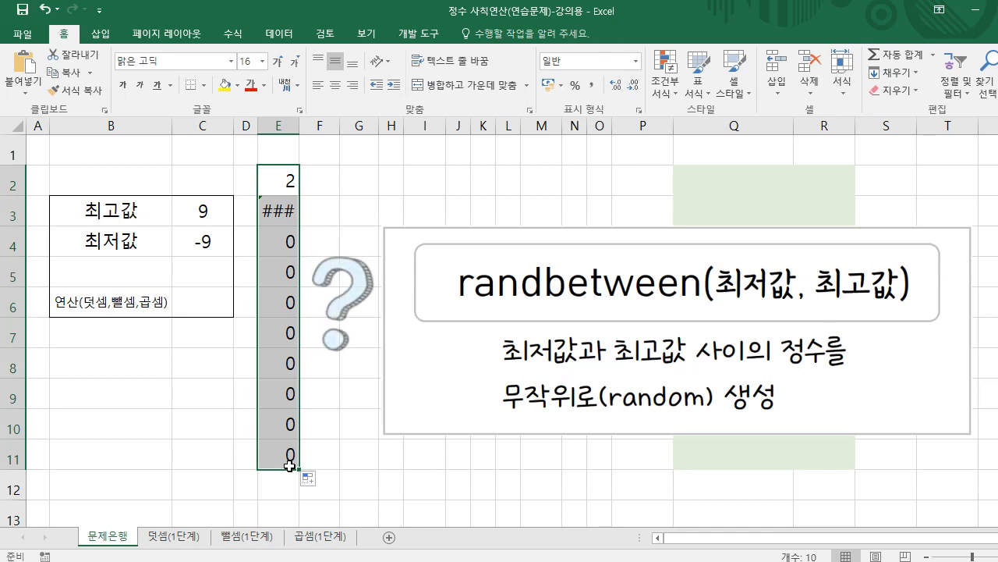
click(320, 455)
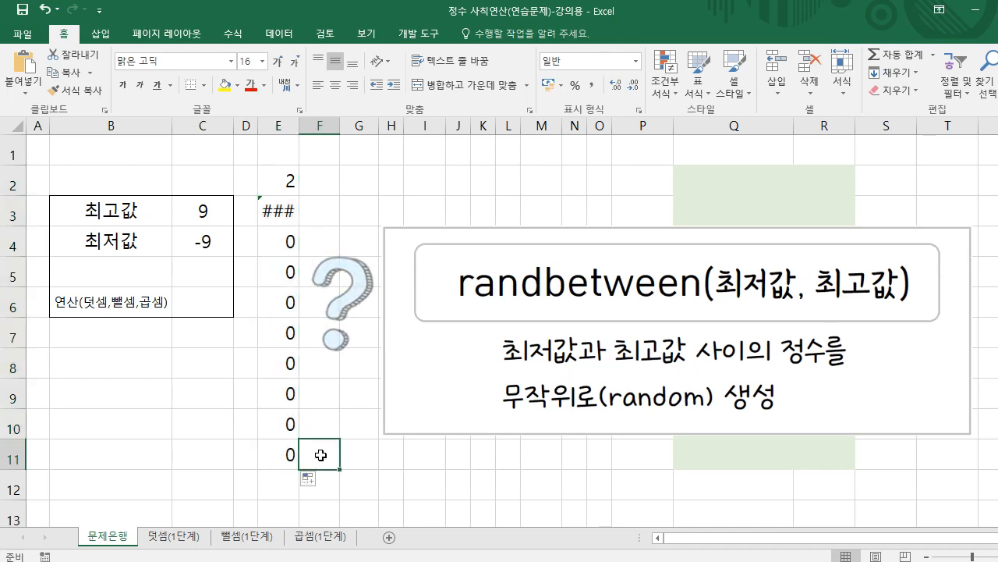
Make both references in the E2 formula absolute so it reads =RANDBETWEEN($C$4,$C$3).
click(273, 188)
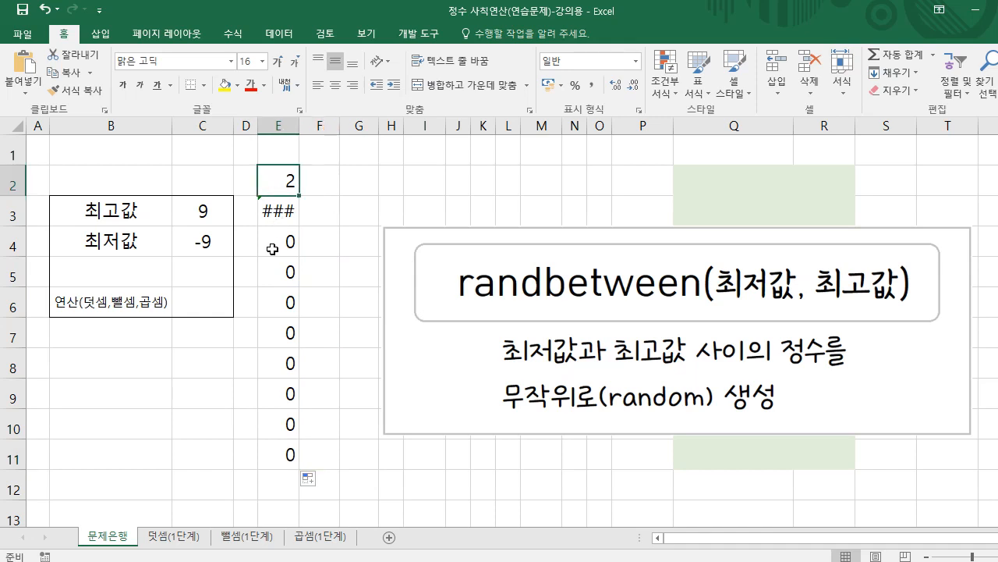
double_click(273, 187)
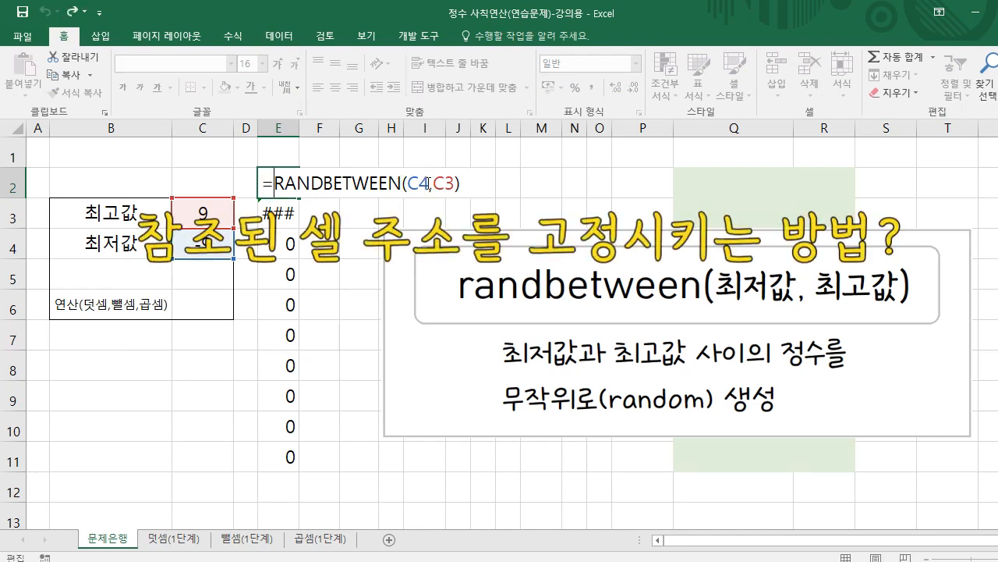
click(428, 184)
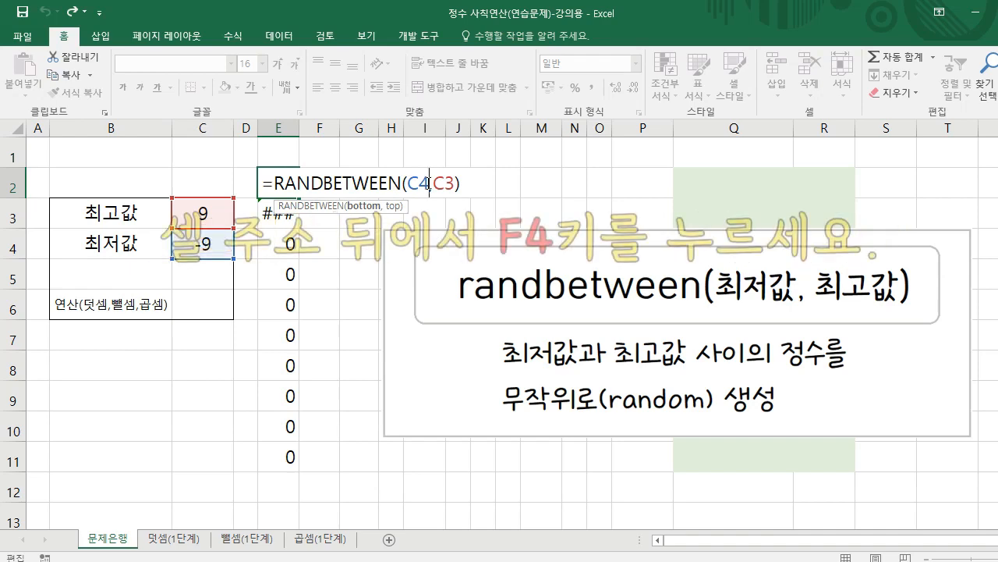
key(F4)
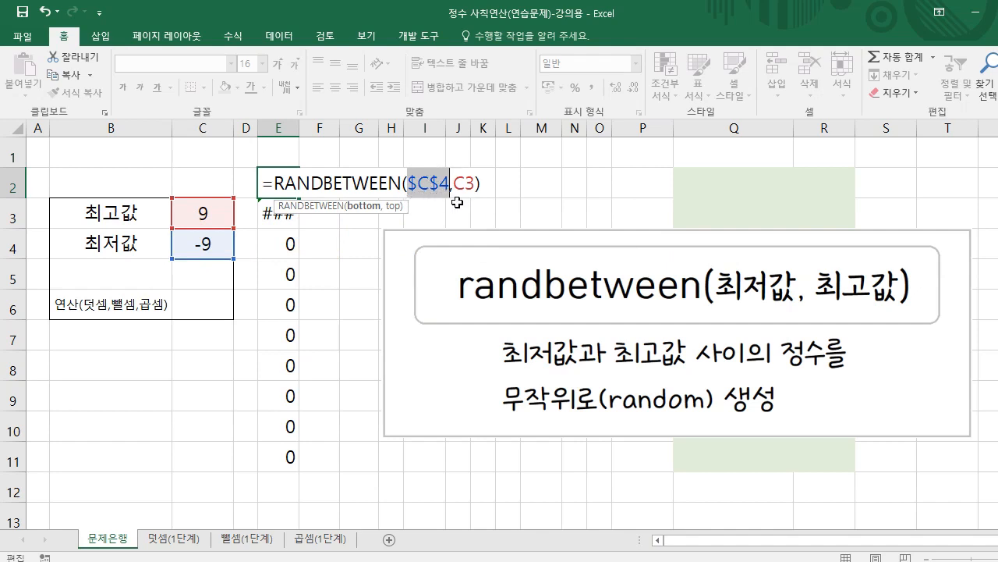
click(475, 183)
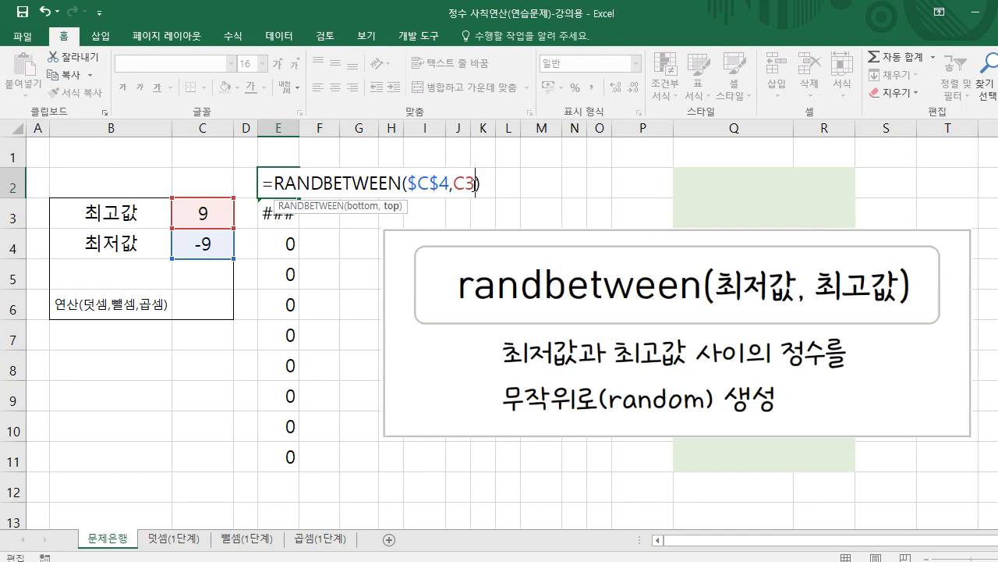
key(F4)
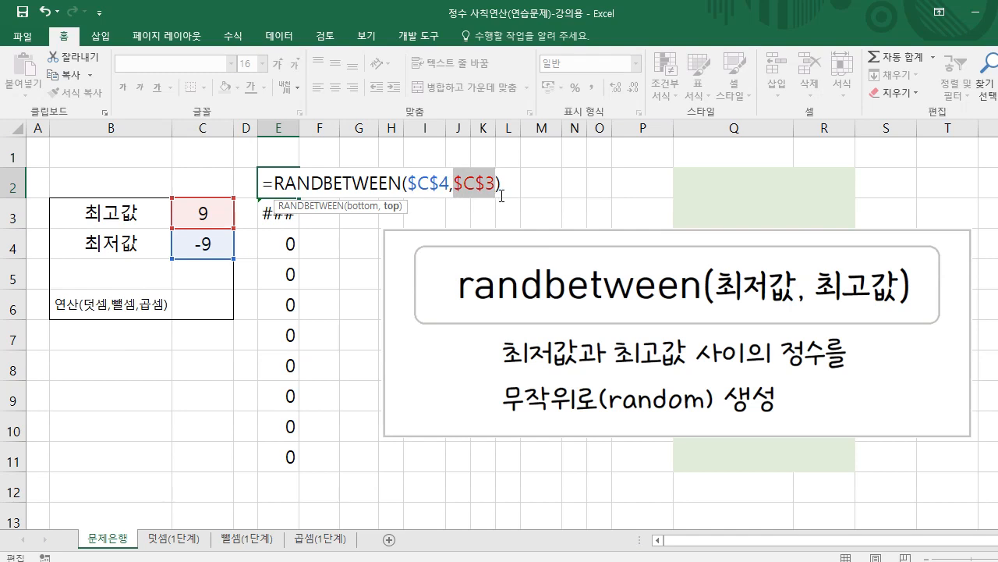
key(Return)
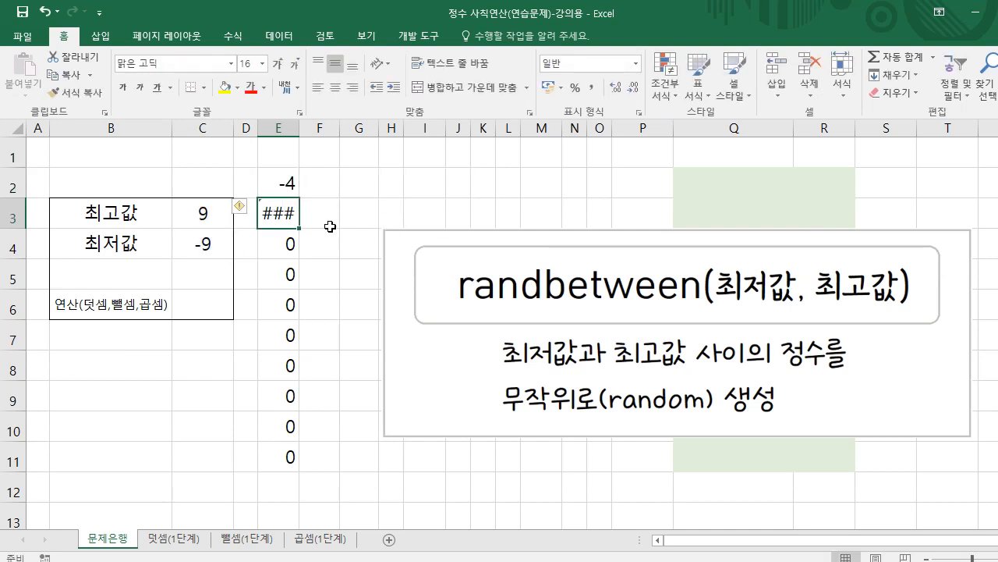
Fill the absolute-reference RANDBETWEEN formula from E2 down through E11.
click(270, 186)
drag(299, 198, 293, 461)
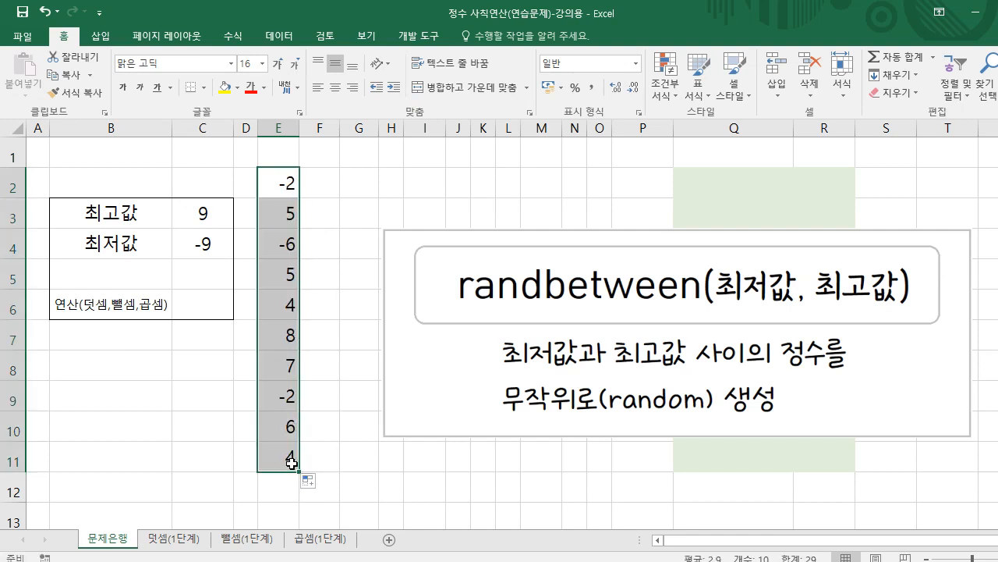
click(320, 456)
Enter the formula =RANDBETWEEN($C$4,$C$3) in F2 and fill it down through F11.
click(323, 187)
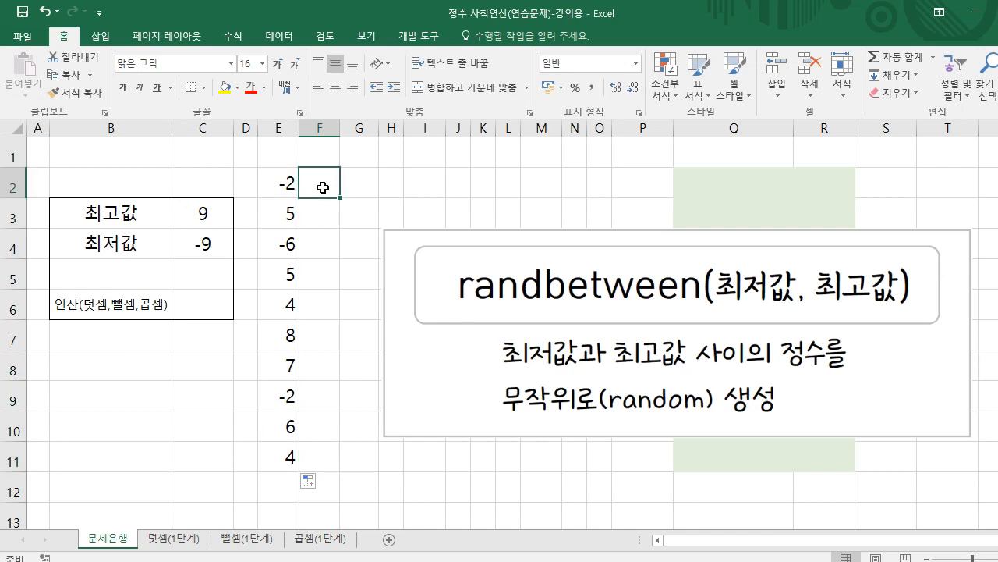
text(=rand)
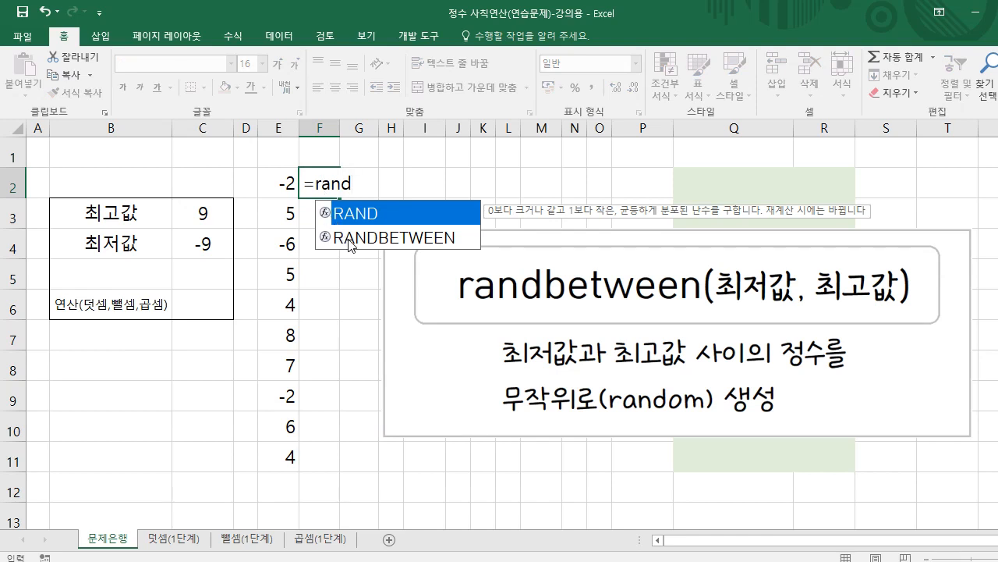
double_click(348, 238)
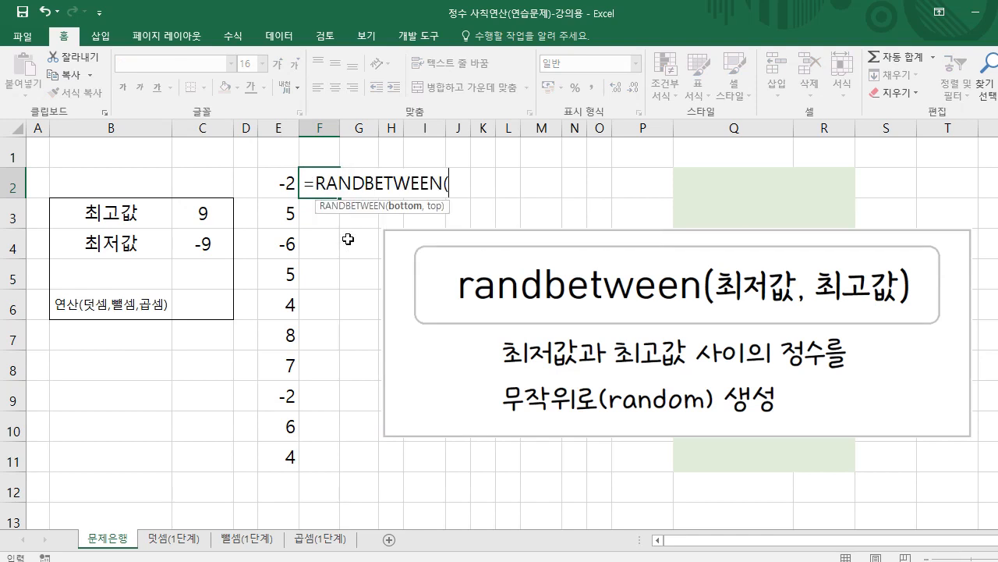
click(212, 246)
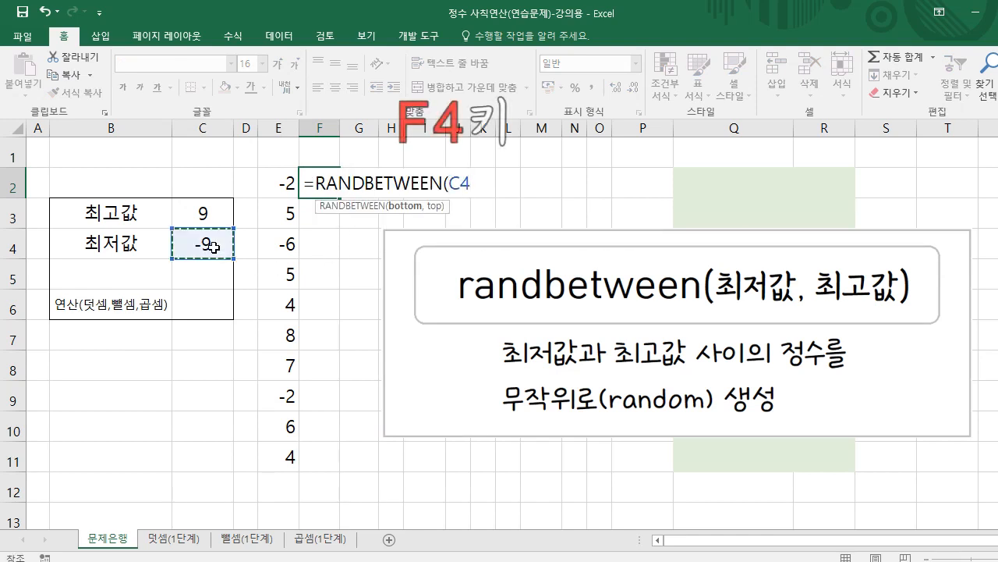
key(F4)
text(,)
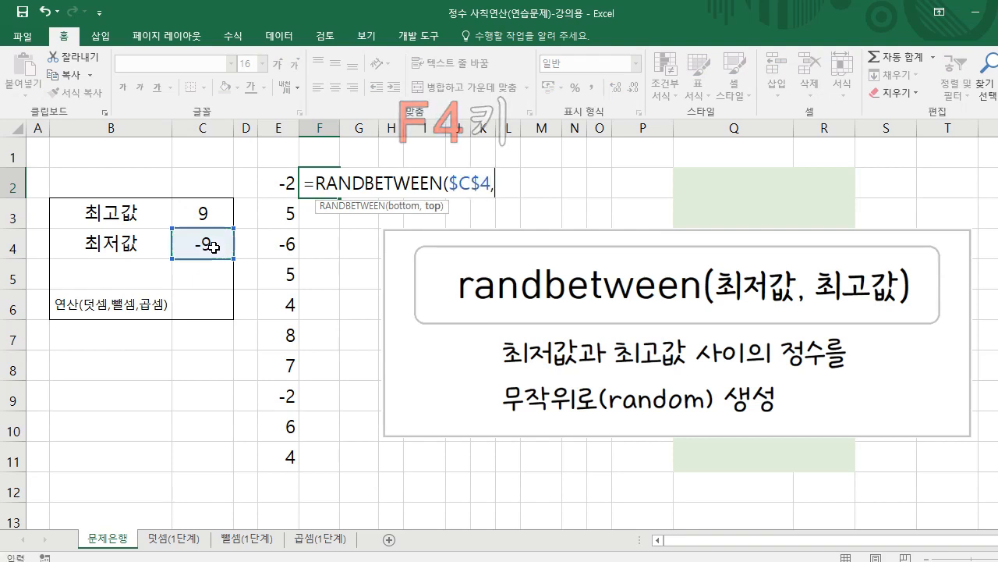
click(215, 212)
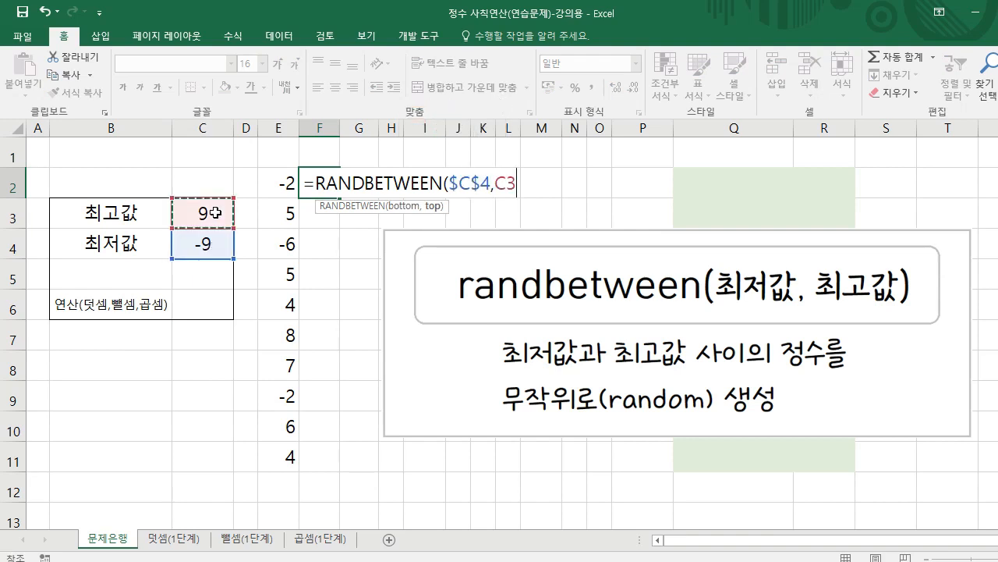
key(F4)
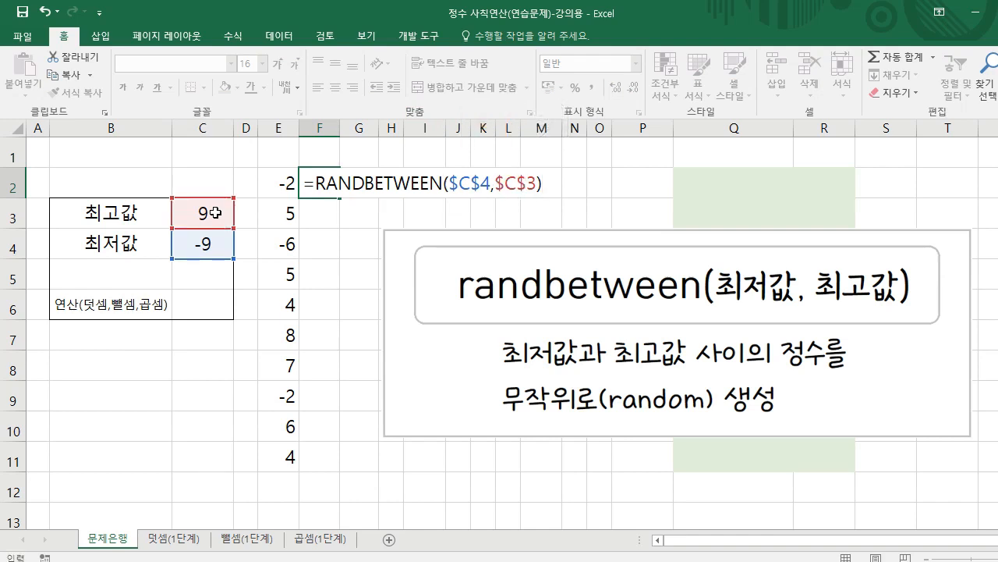
key(Return)
click(309, 194)
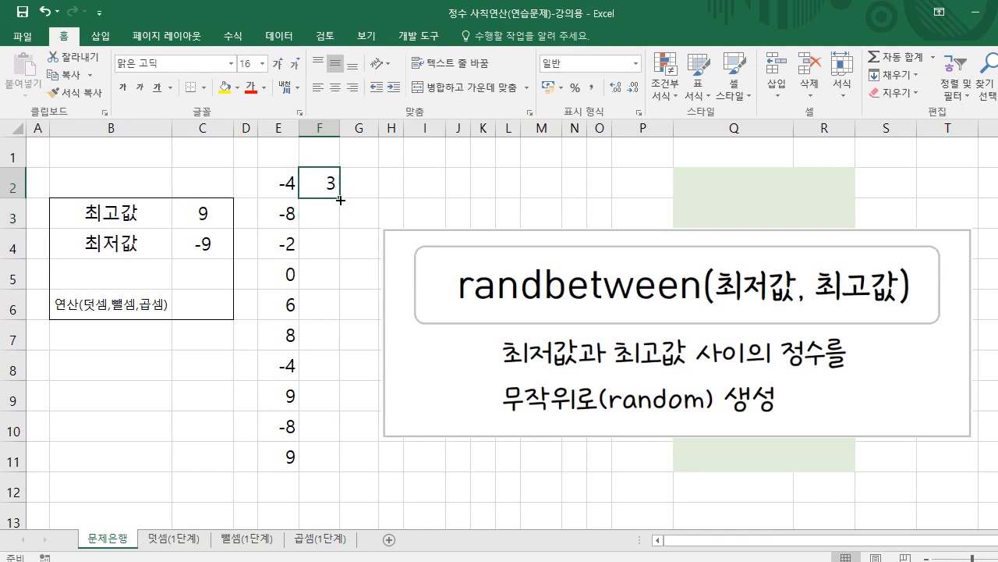
drag(340, 201, 341, 466)
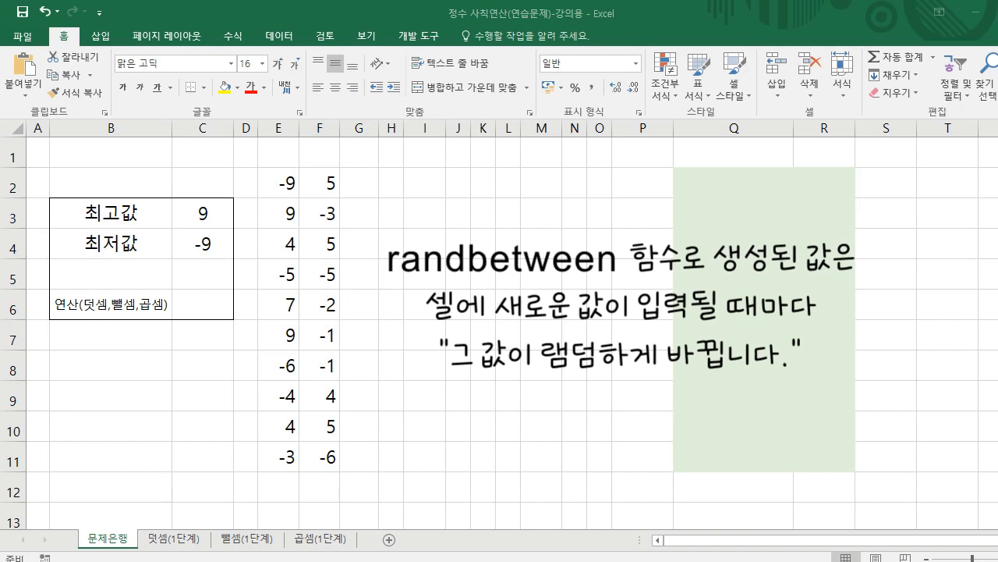
Enter an opening parenthesis in cell H2 to start the problem layout.
click(390, 183)
text(()
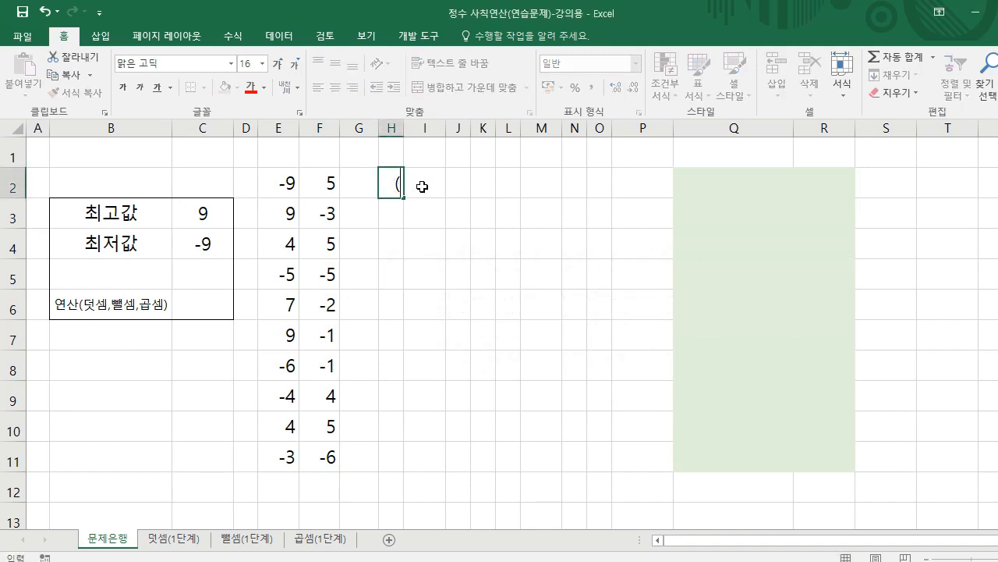
click(422, 186)
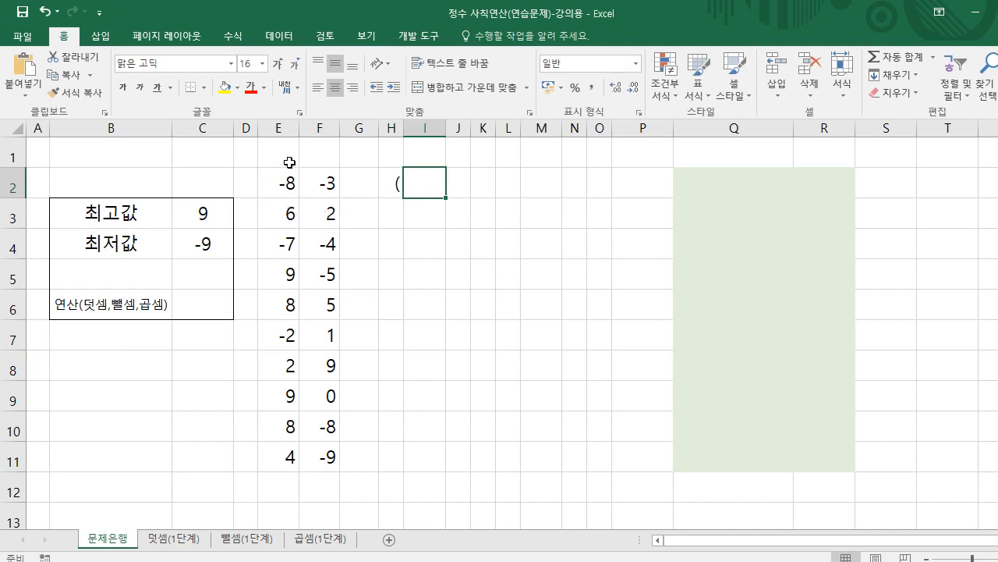
Enter the formula =IF(E2>0,"+"&E2,E2) in I2 to put a plus sign before positive numbers.
double_click(421, 188)
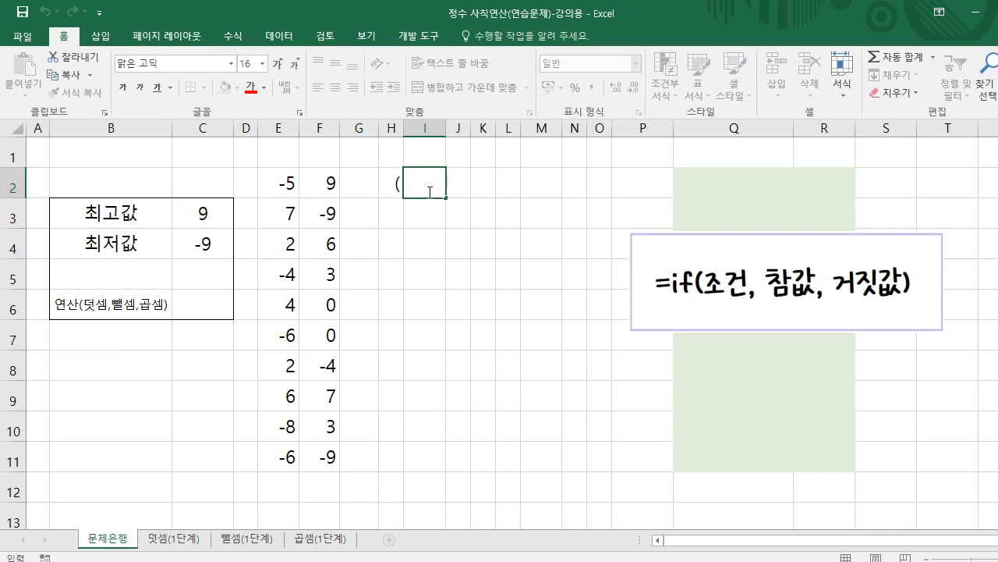
text(=)
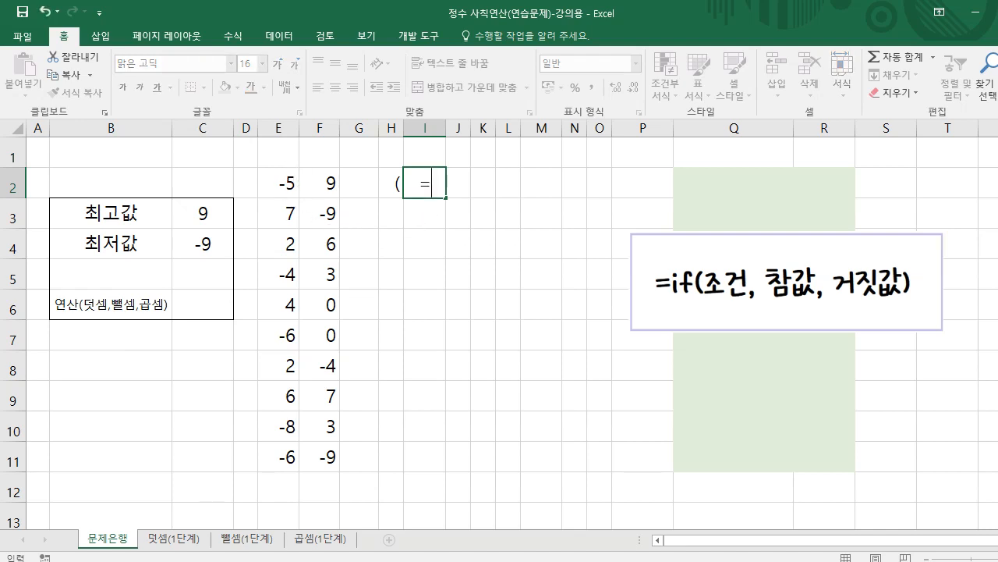
text(if()
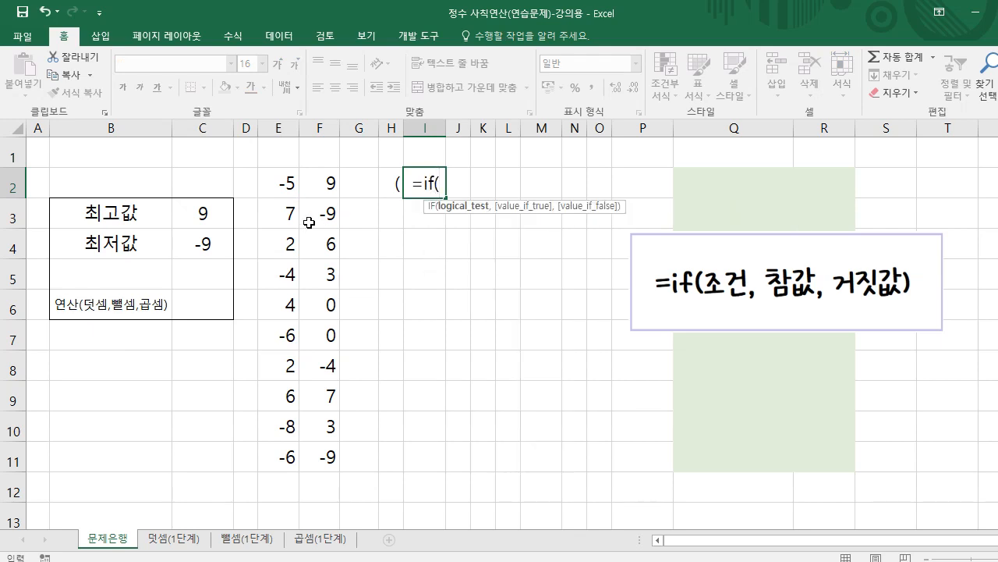
click(279, 190)
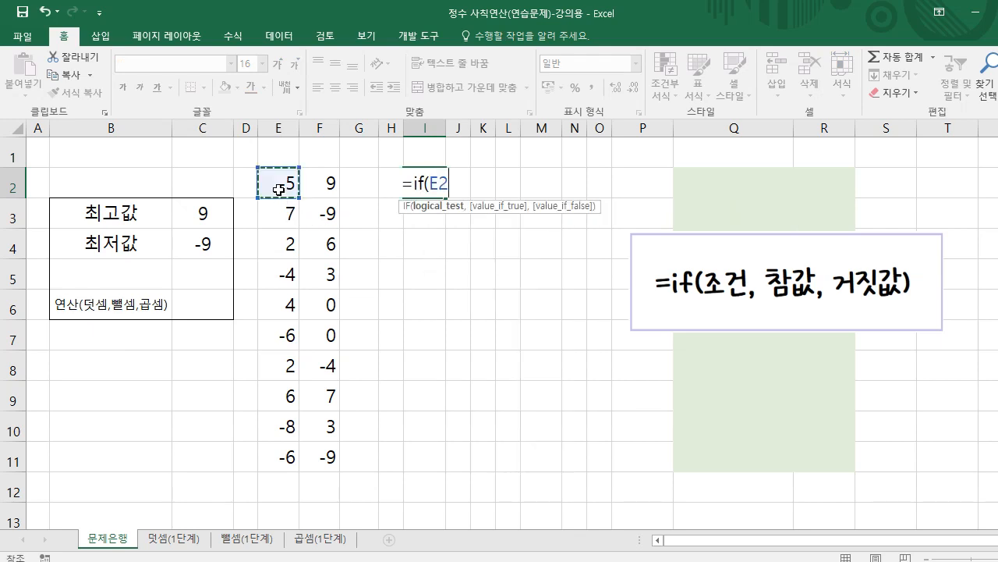
text(>0)
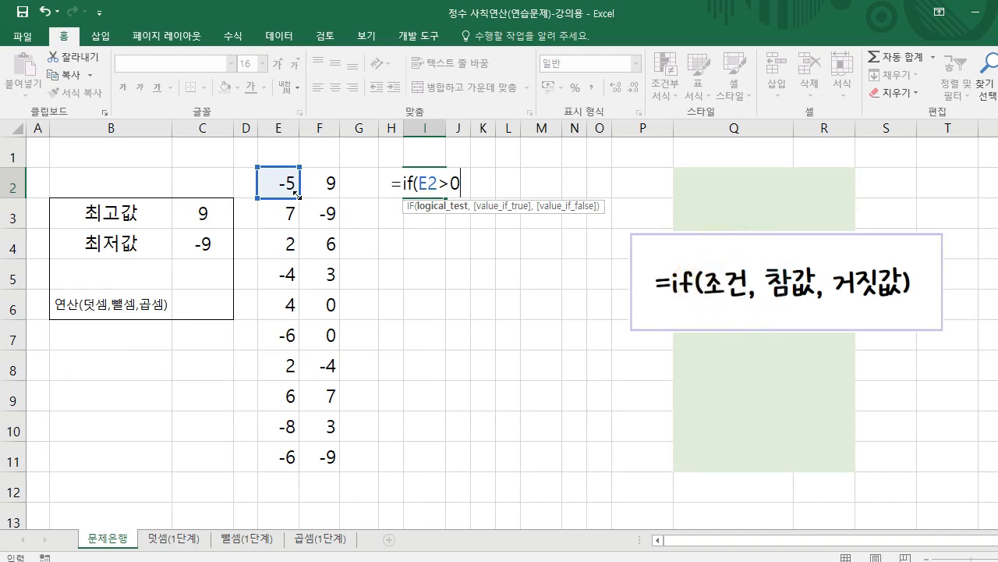
text(,")
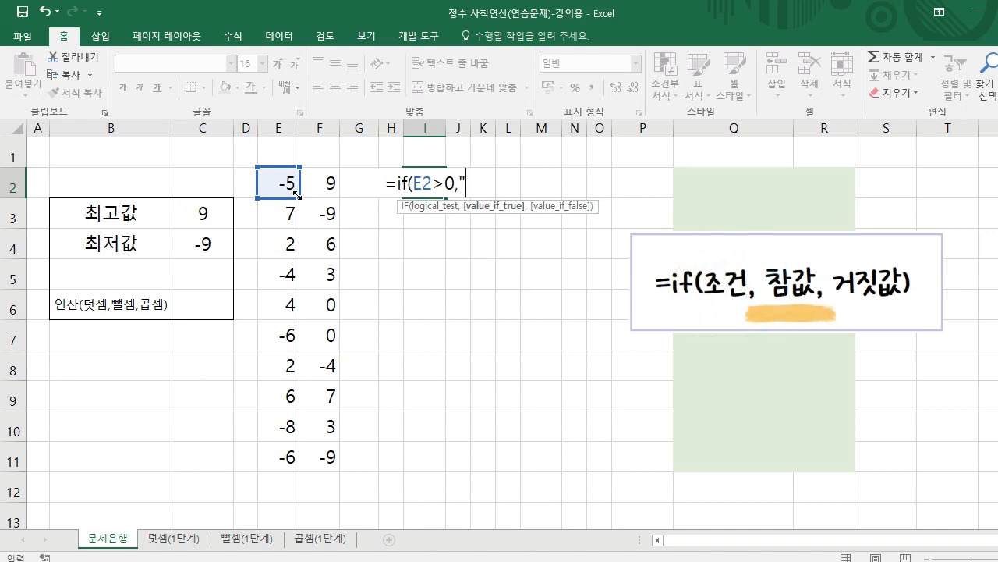
text(+)
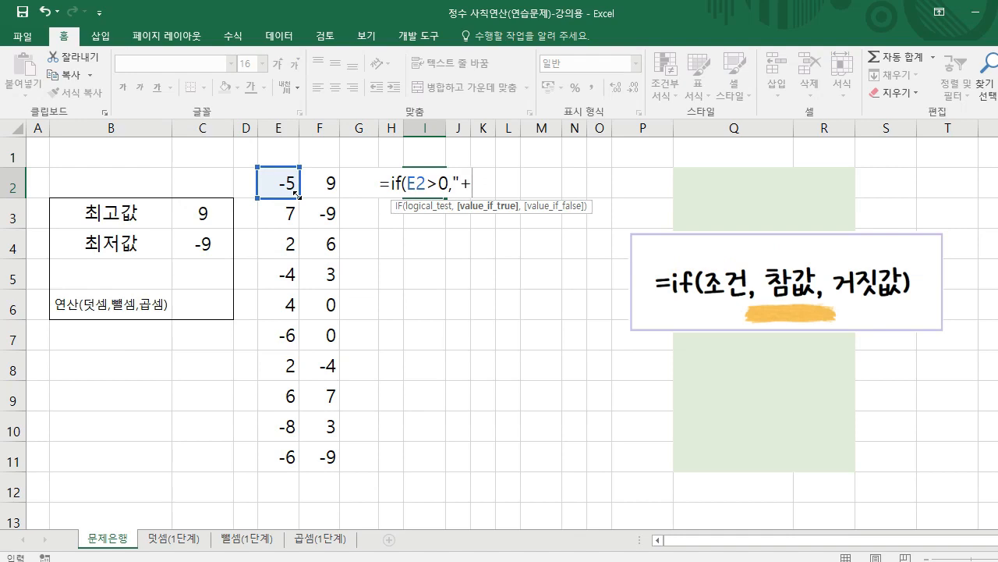
text("&)
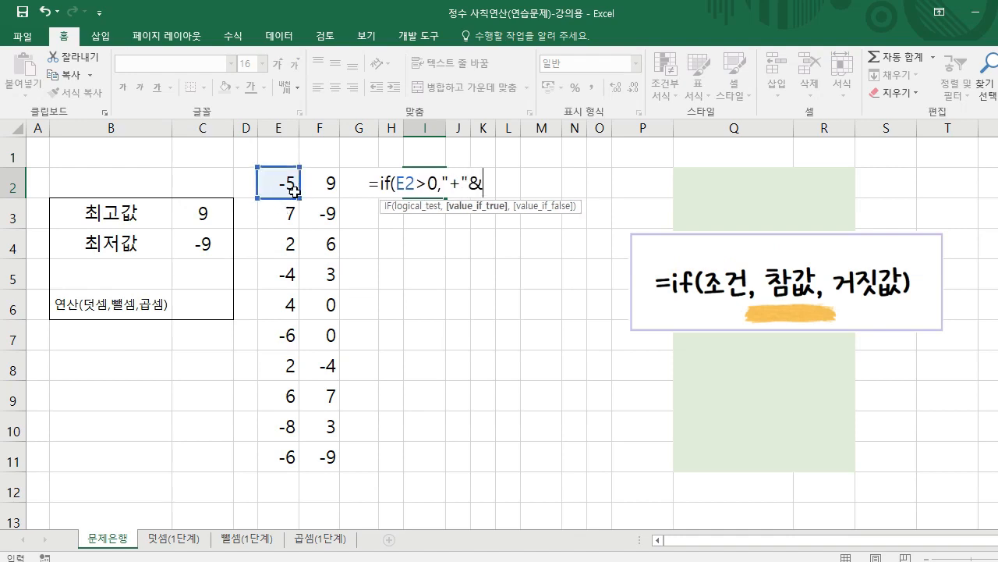
click(272, 188)
text(,)
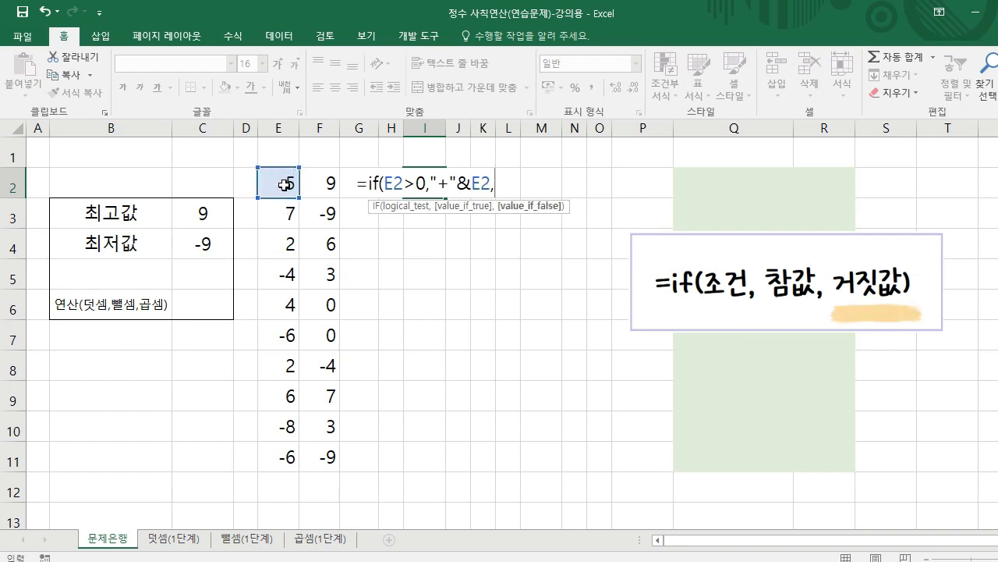
click(276, 188)
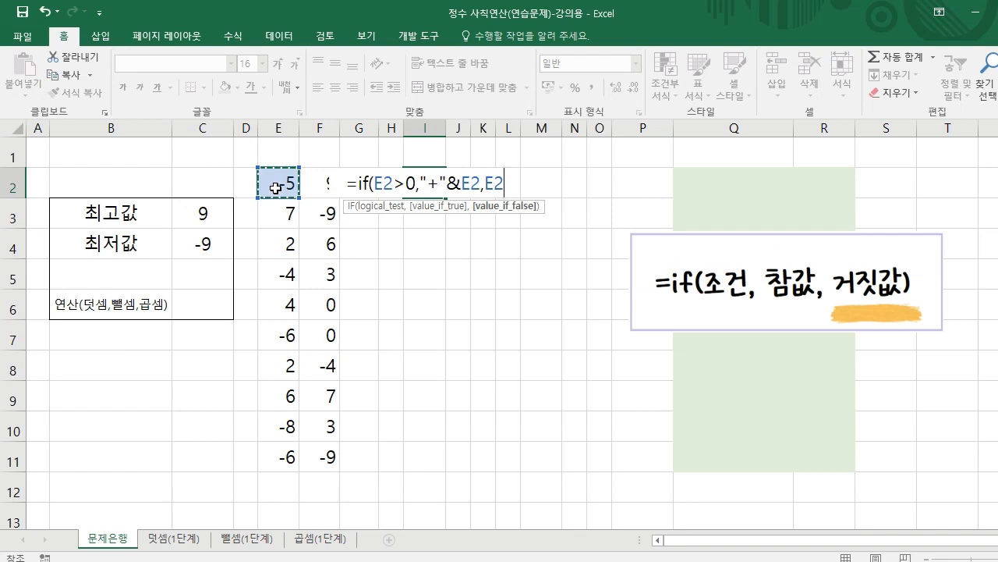
text())
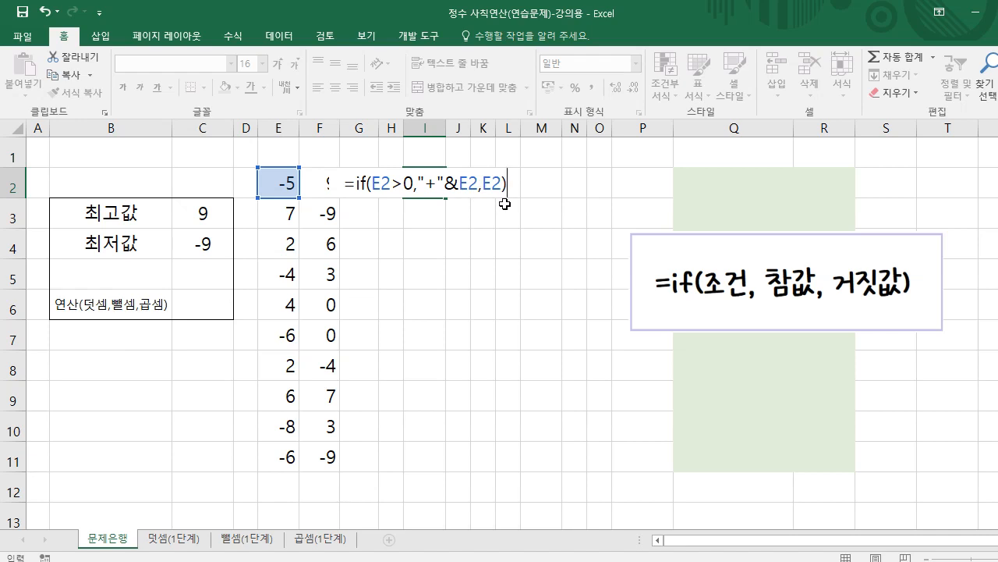
key(Return)
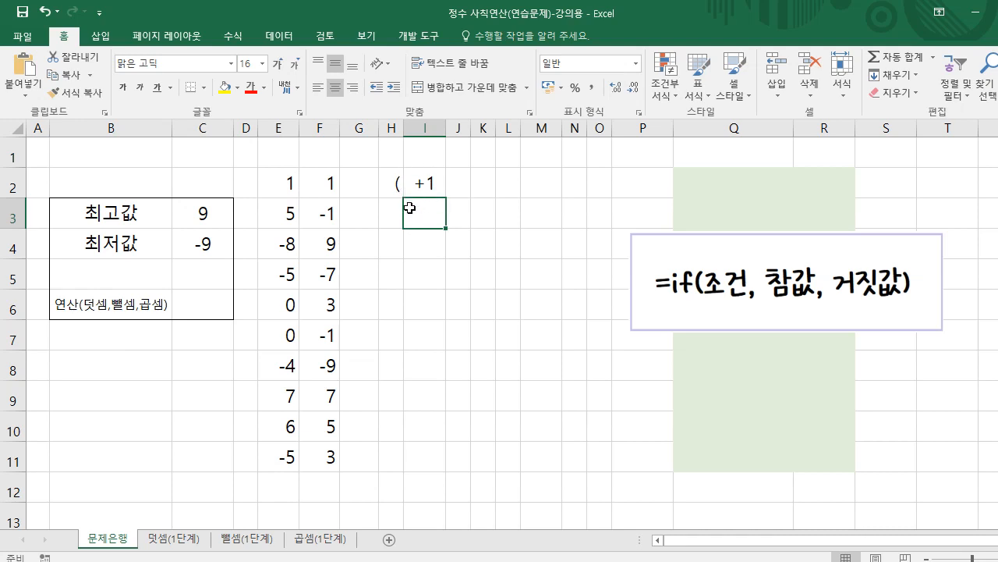
Enter a closing parenthesis in cell J2 after the first number.
click(453, 191)
text())
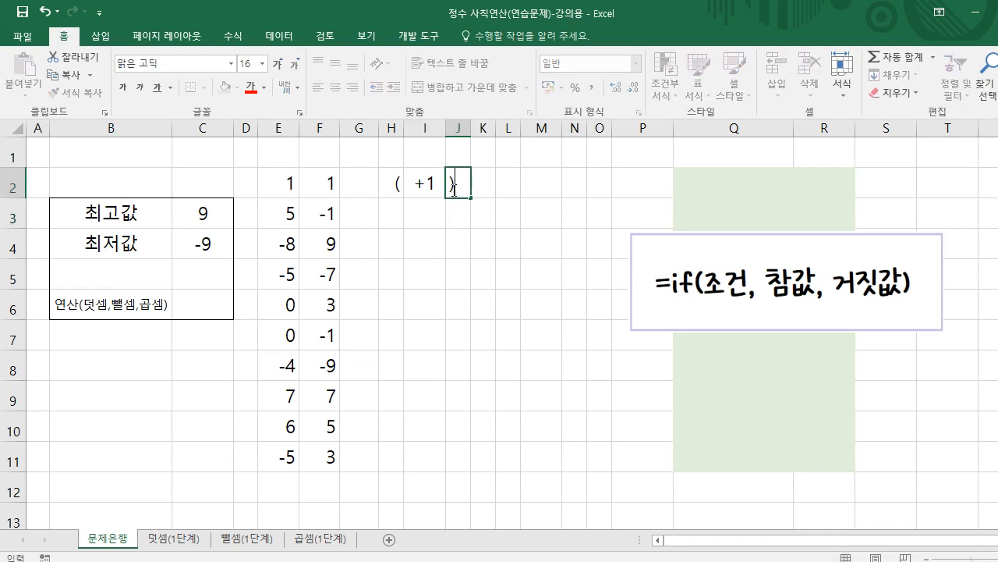
click(483, 190)
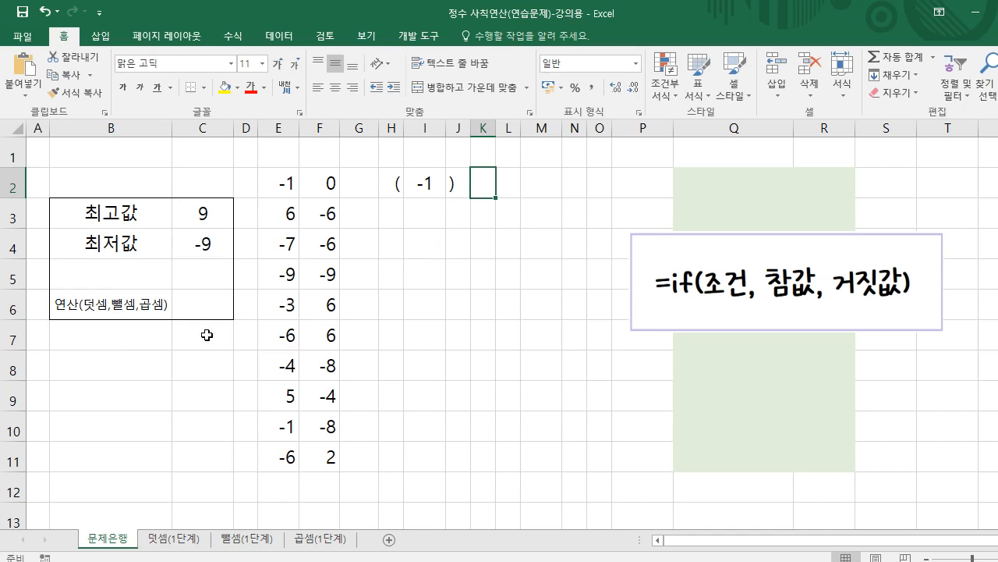
Enter '+ in C6 so that the operation (연산) is stored as a text plus sign.
click(188, 310)
text(')
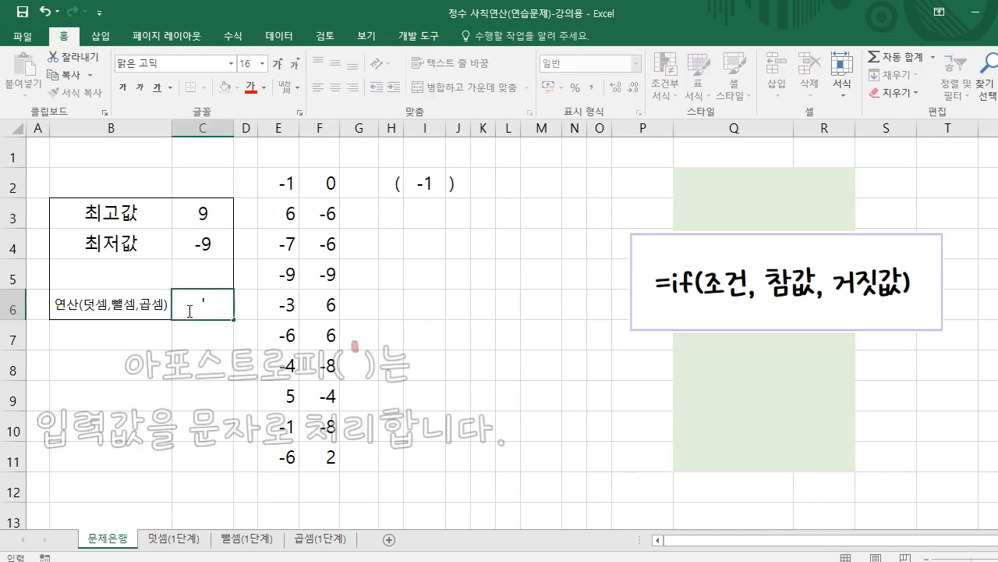
text(+)
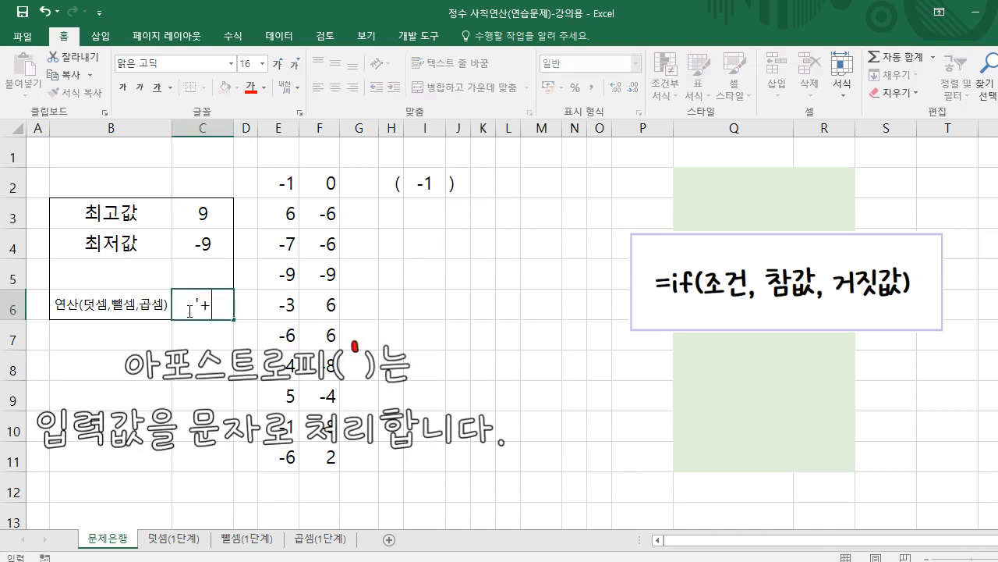
key(Return)
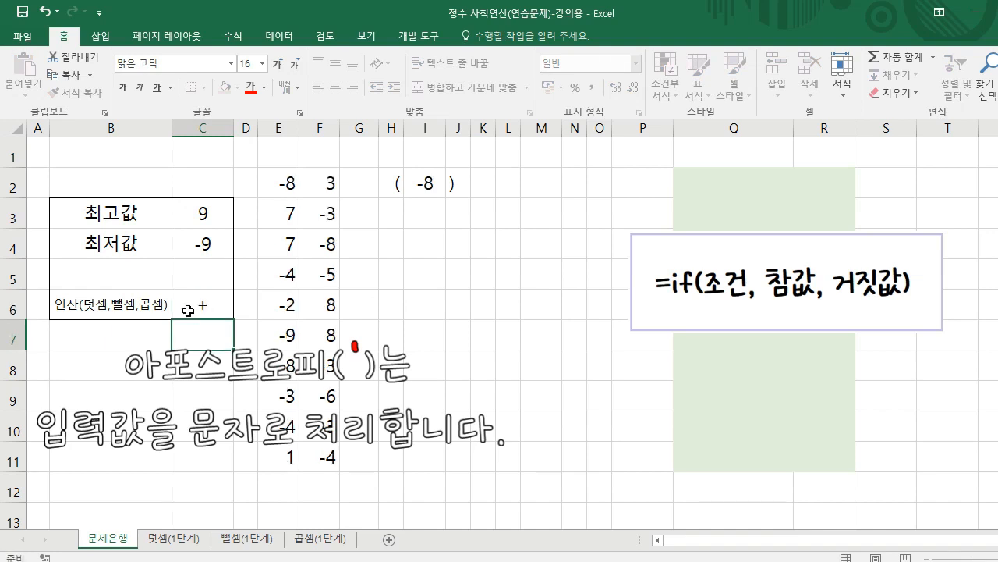
Link K2 to the operation sign with the absolute reference formula =$C$6.
click(480, 186)
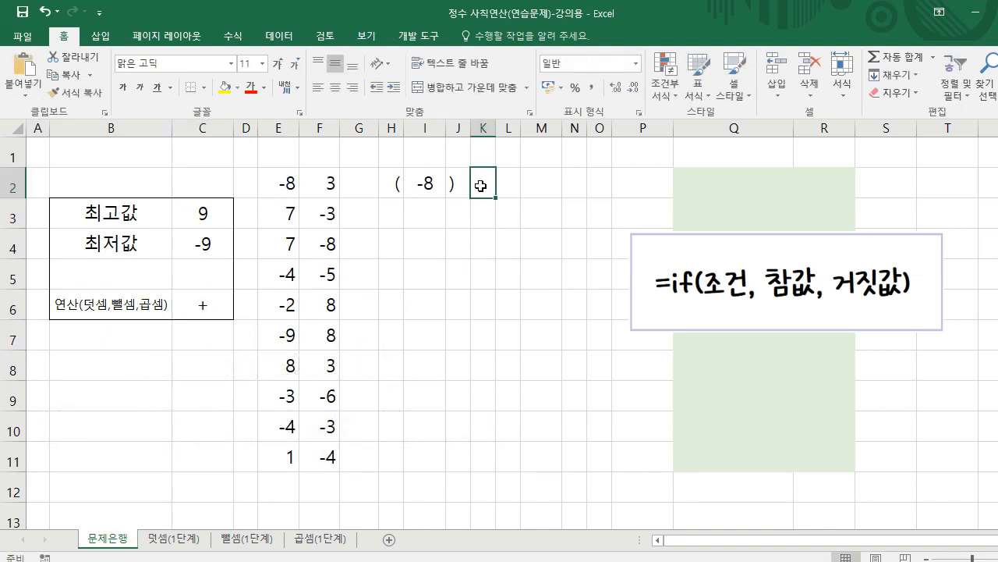
text(=)
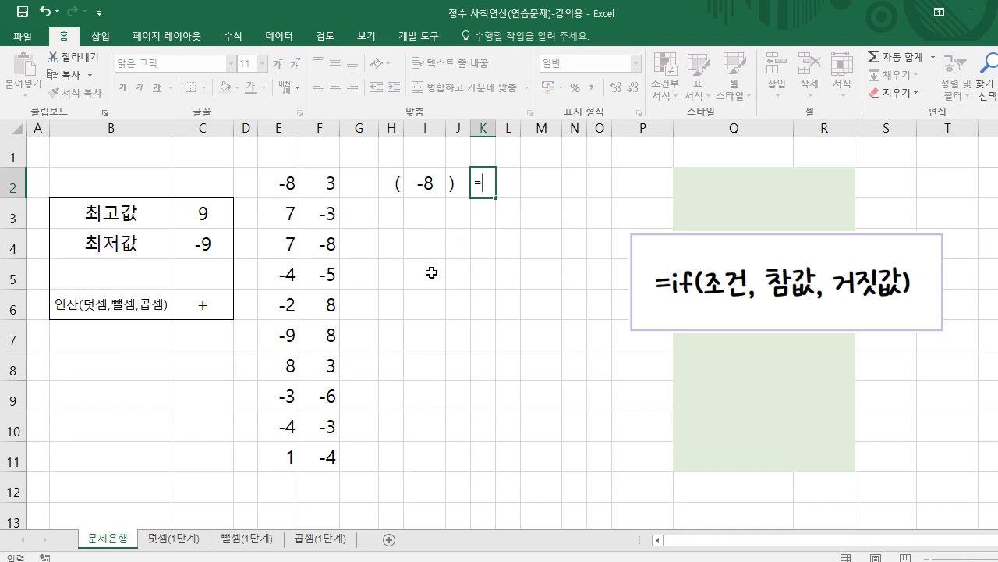
click(217, 310)
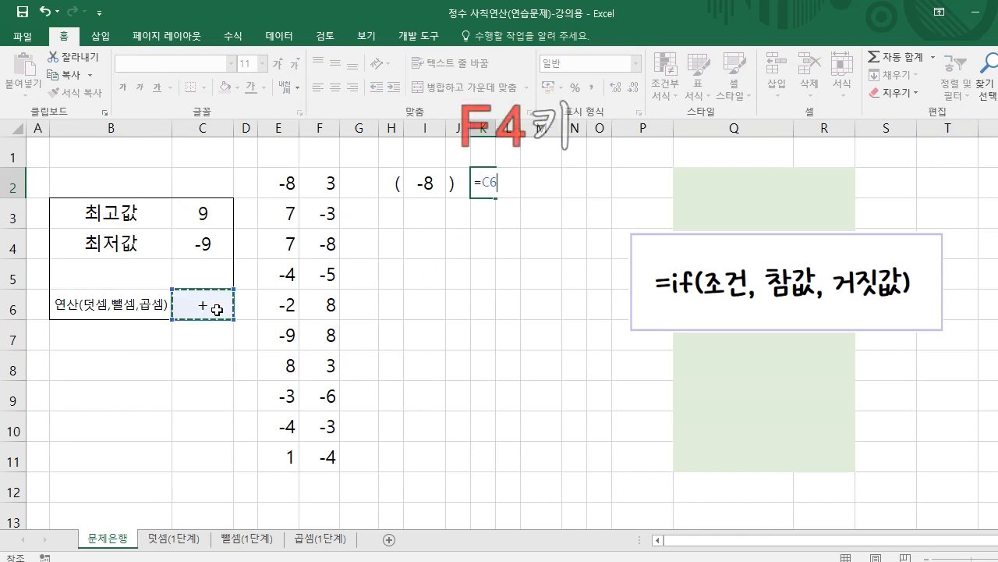
key(F4)
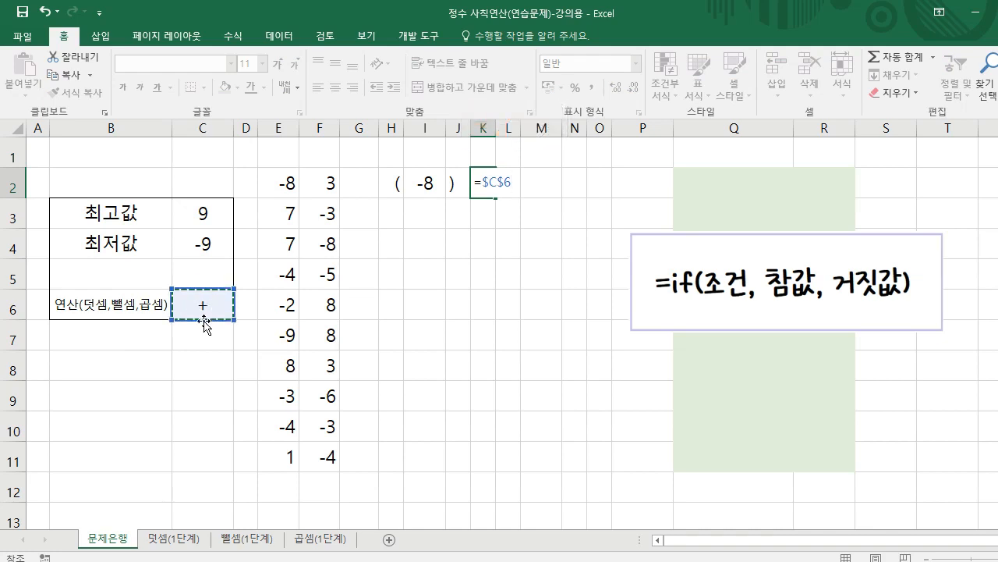
key(Return)
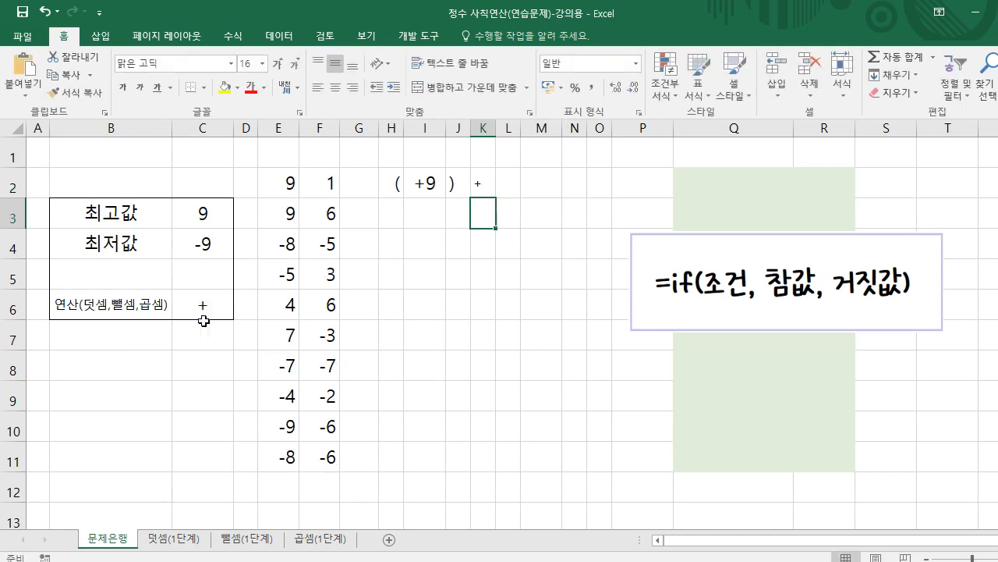
Enter an opening parenthesis in L2 and the formula =IF(F2>0,"+"&F2,F2) in M2 for the signed second number.
click(508, 188)
text(()
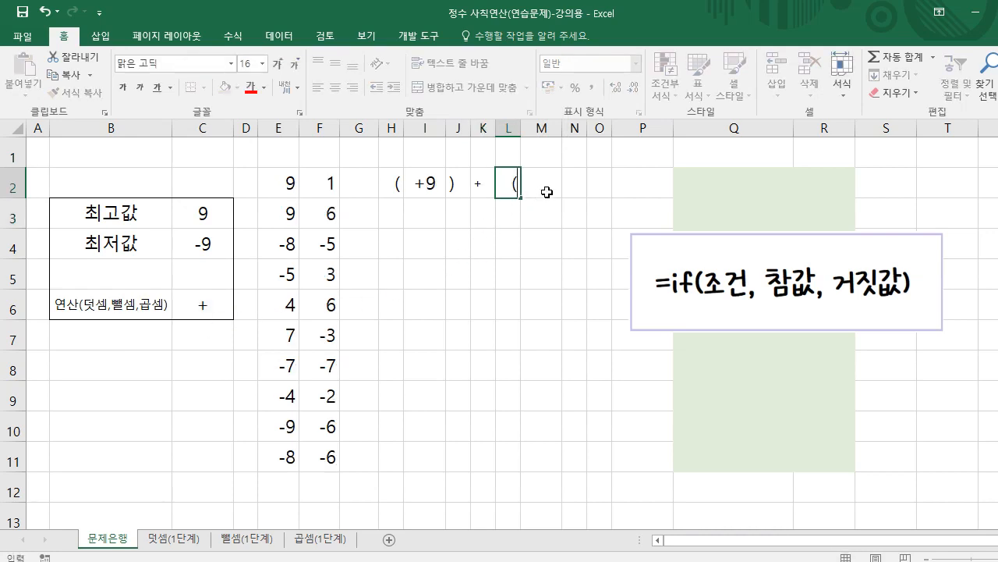
click(547, 192)
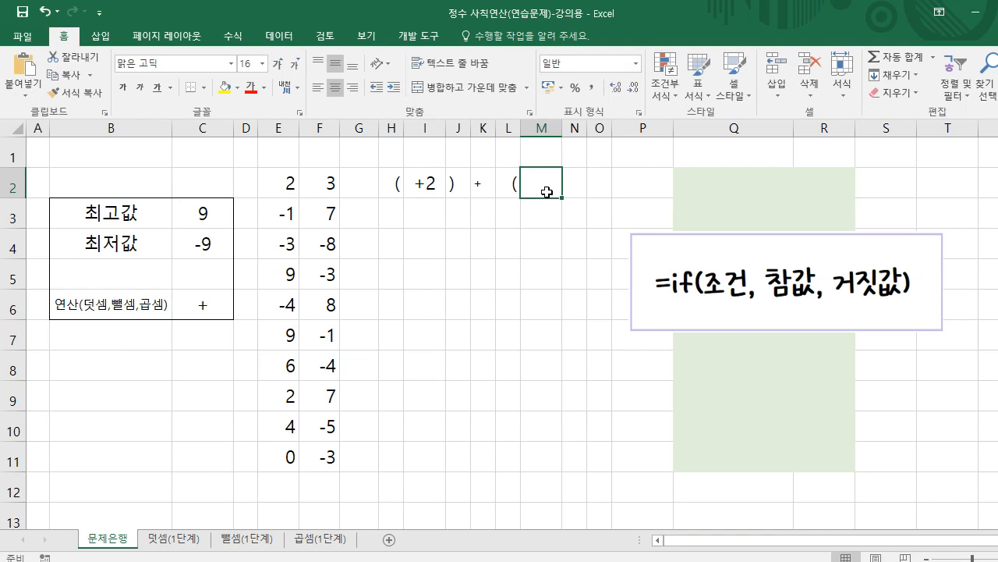
text(=if()
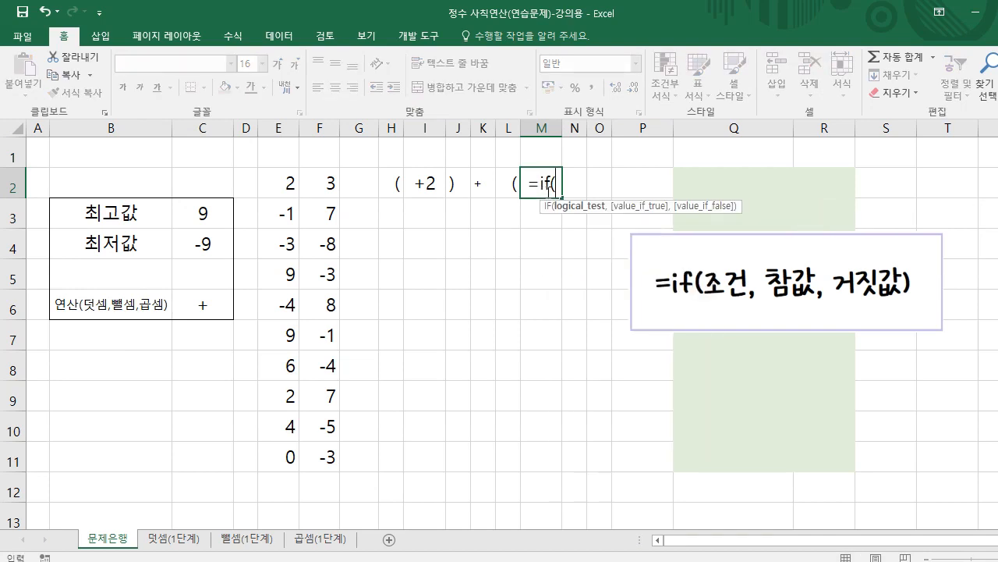
click(328, 194)
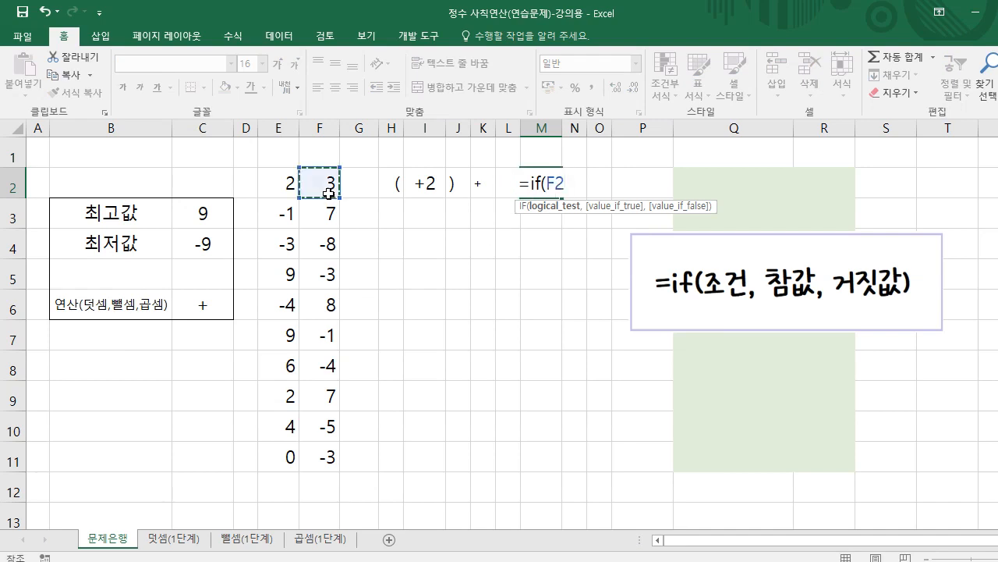
text(>0,)
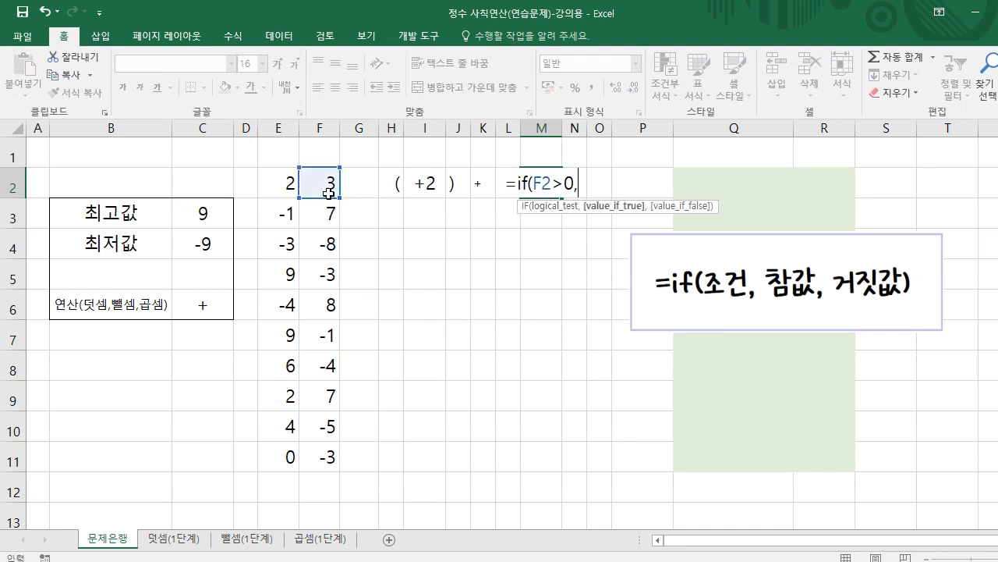
text("+")
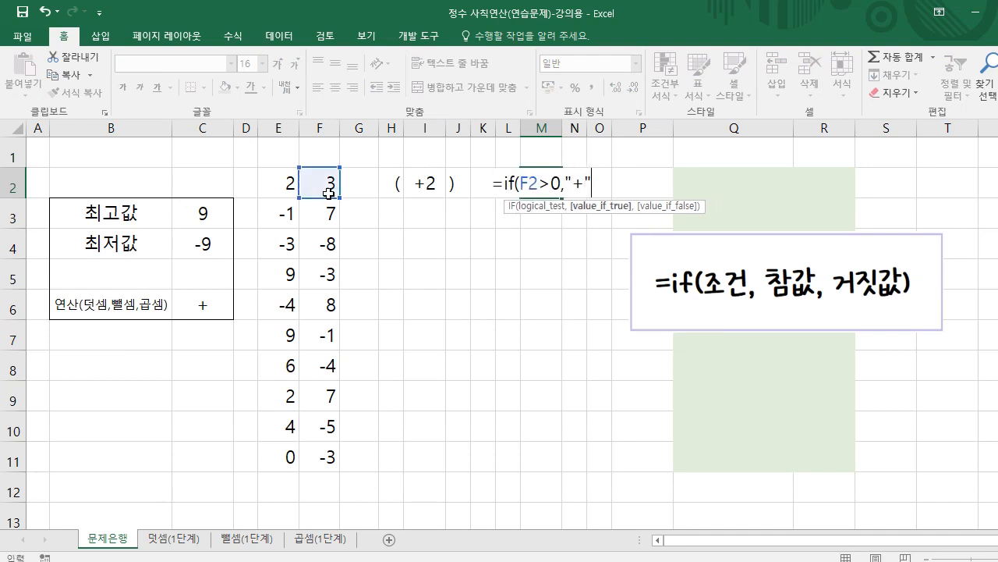
text(&)
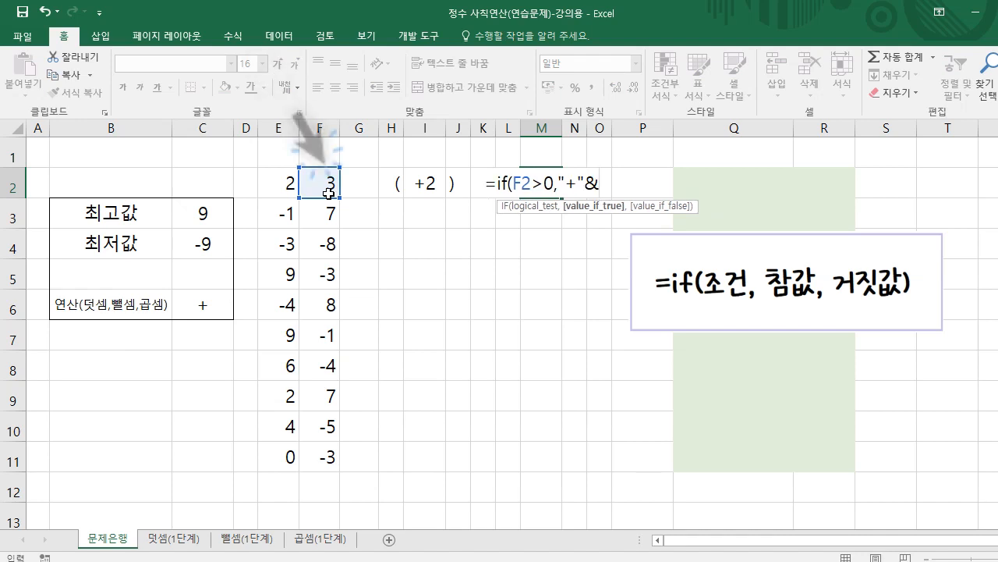
click(328, 193)
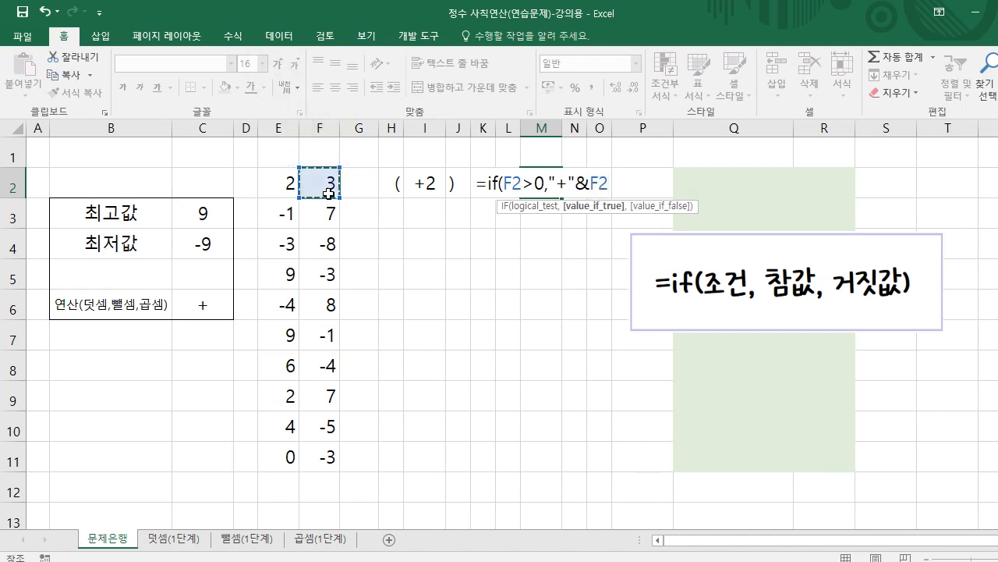
text(,)
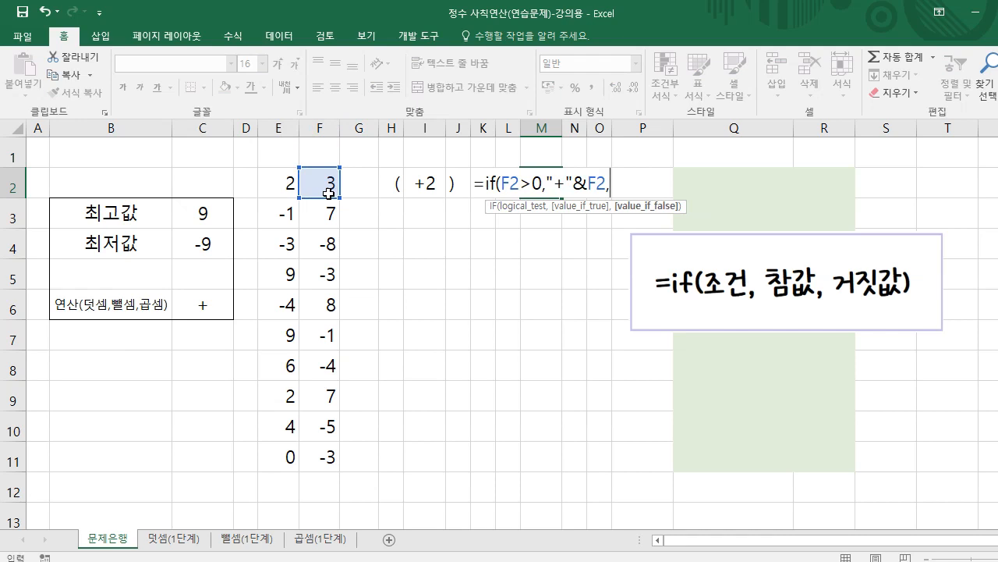
click(327, 193)
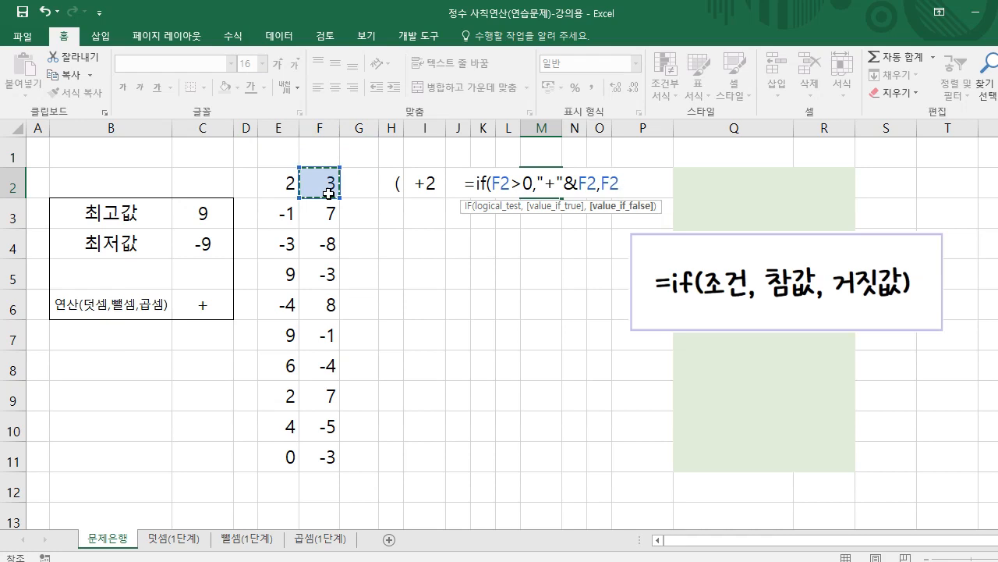
text())
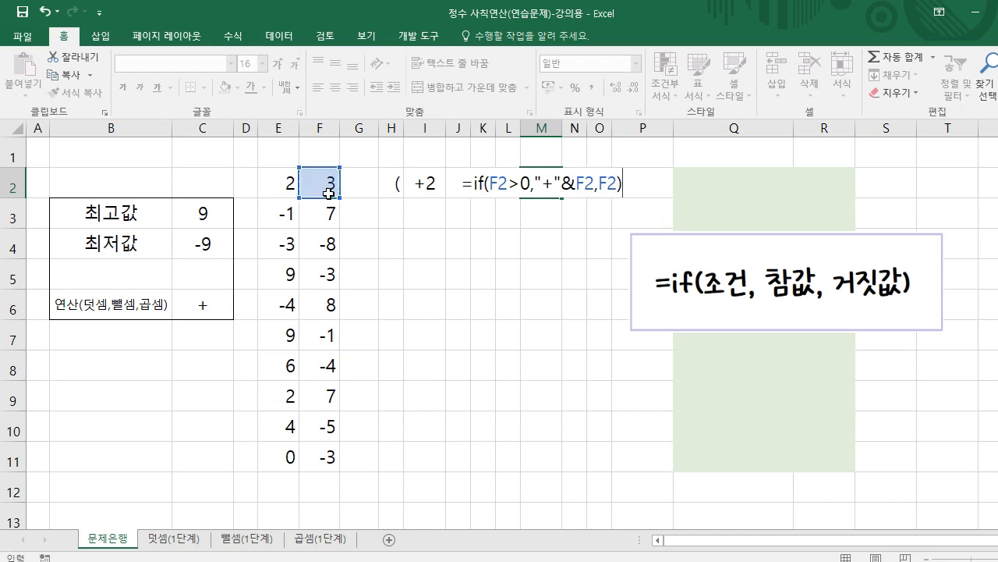
key(Return)
Enter a closing parenthesis in N2, and fill the problem parts in H2:N2 down through row 11.
click(577, 187)
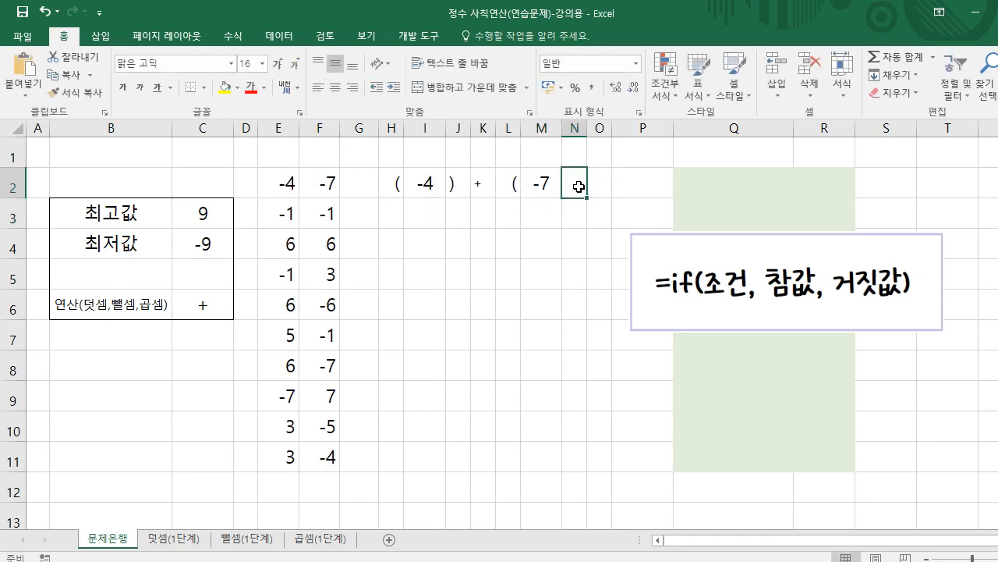
text())
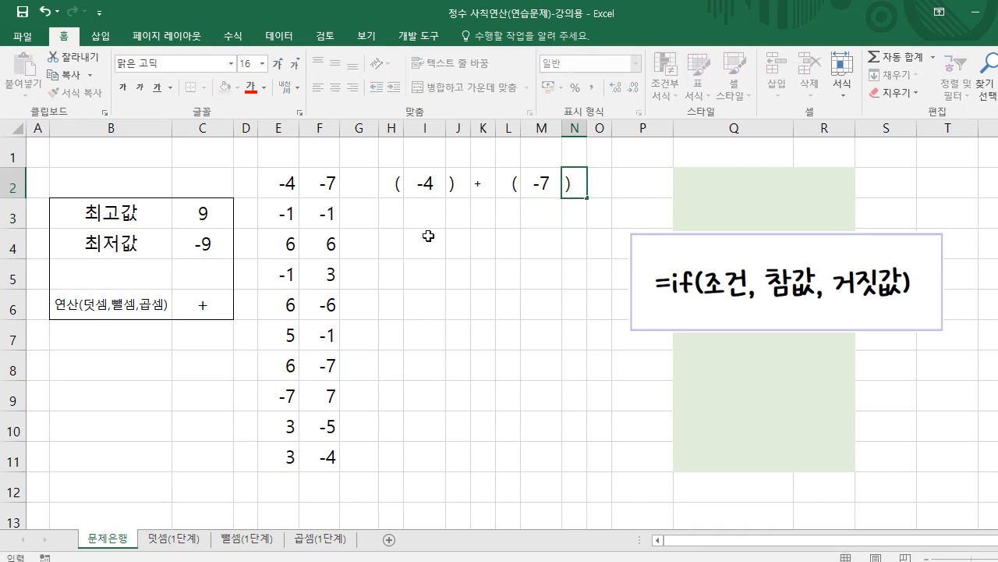
click(387, 190)
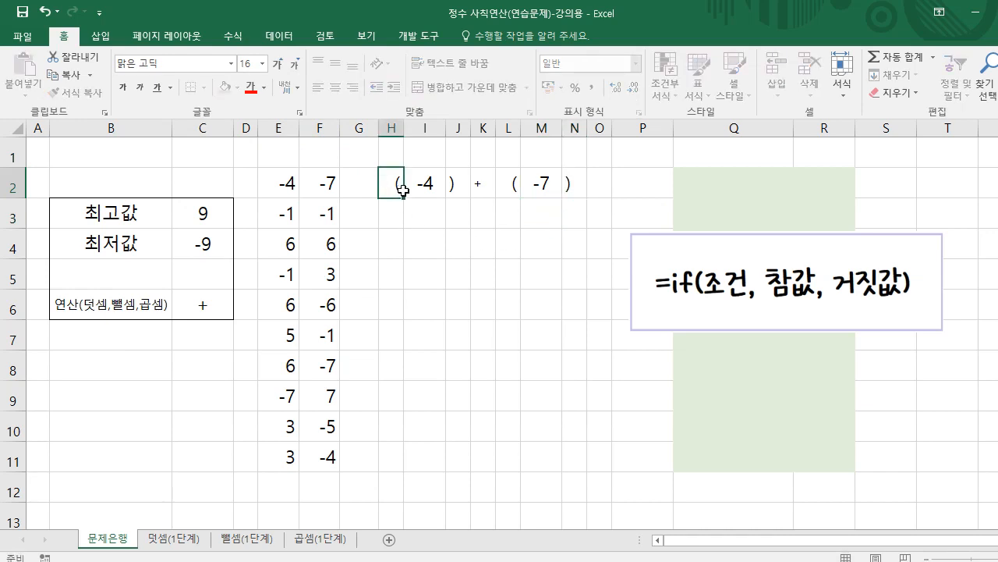
drag(401, 185, 571, 188)
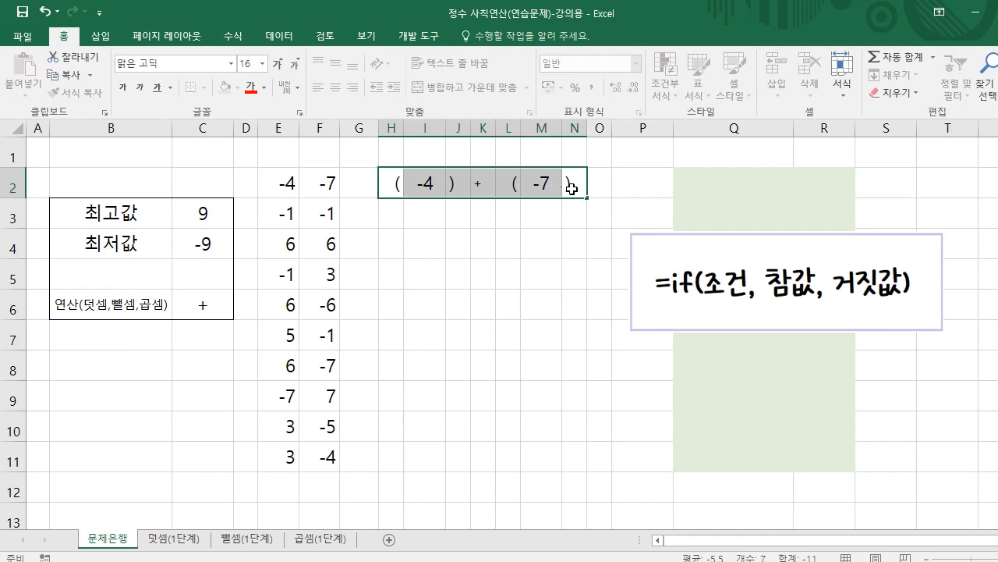
mouse_move(572, 188)
mouse_down()
mouse_move(590, 234)
mouse_move(590, 466)
mouse_up()
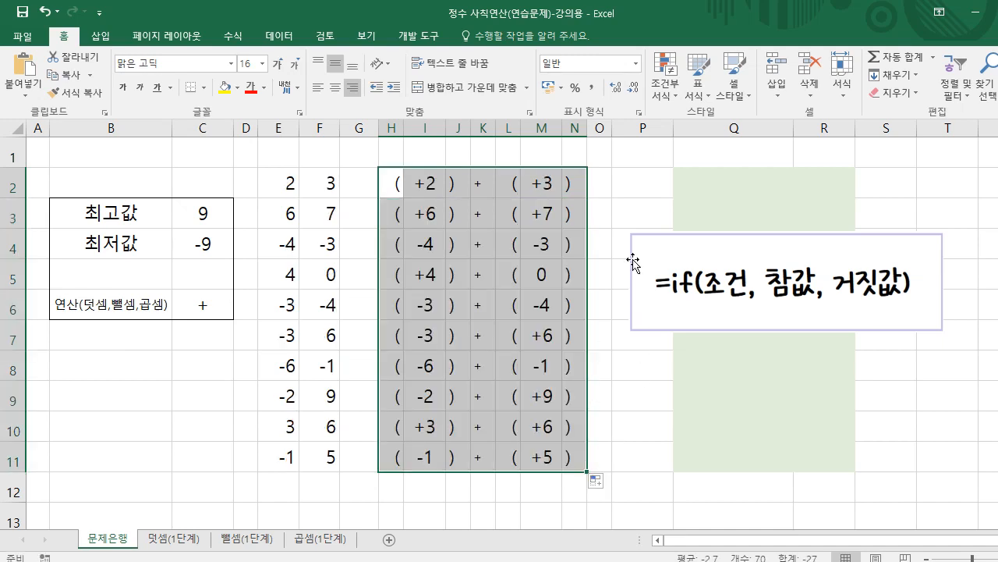
Enter '= in O2 as a text equals sign and fill it down to O11.
click(599, 180)
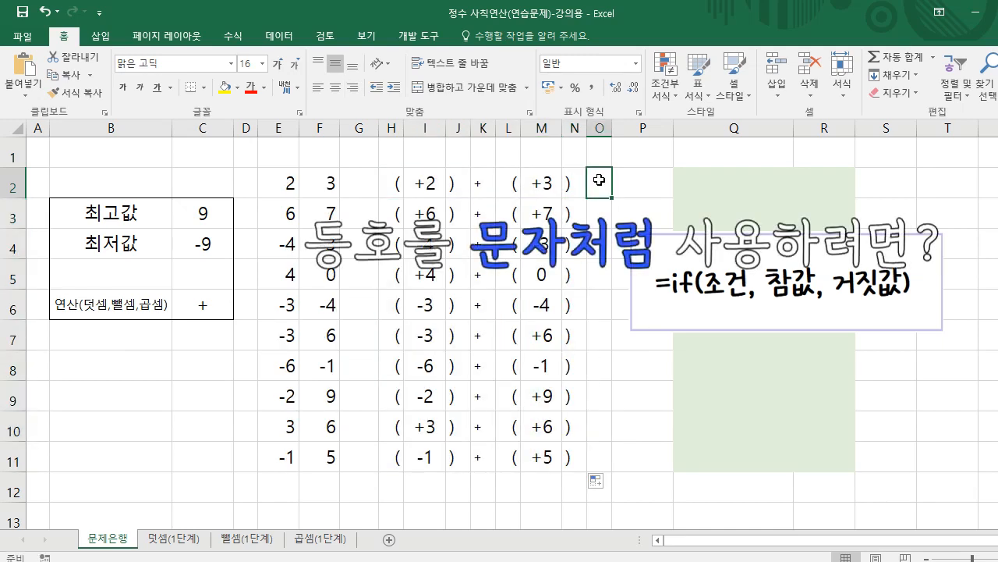
text(')
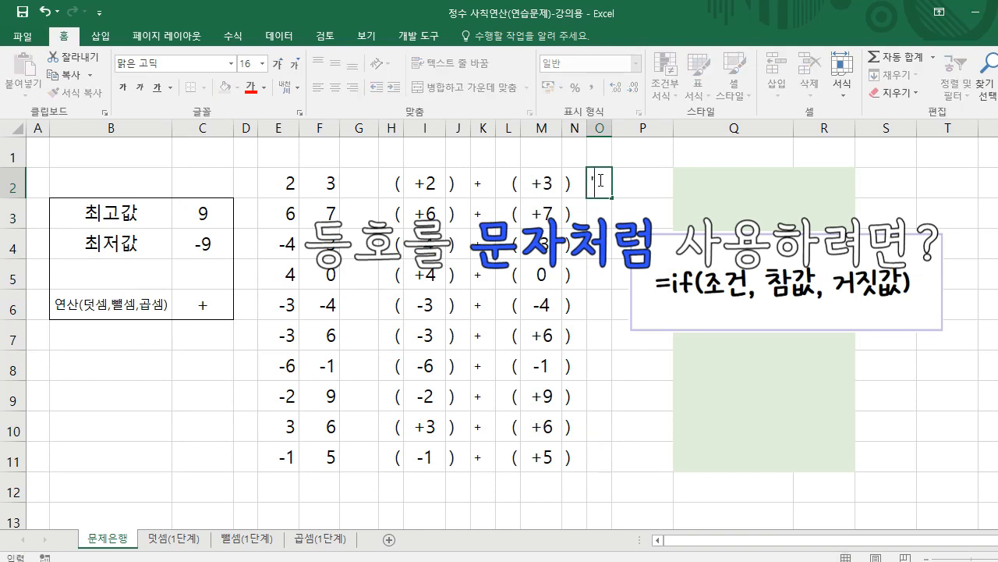
text(=)
key(Return)
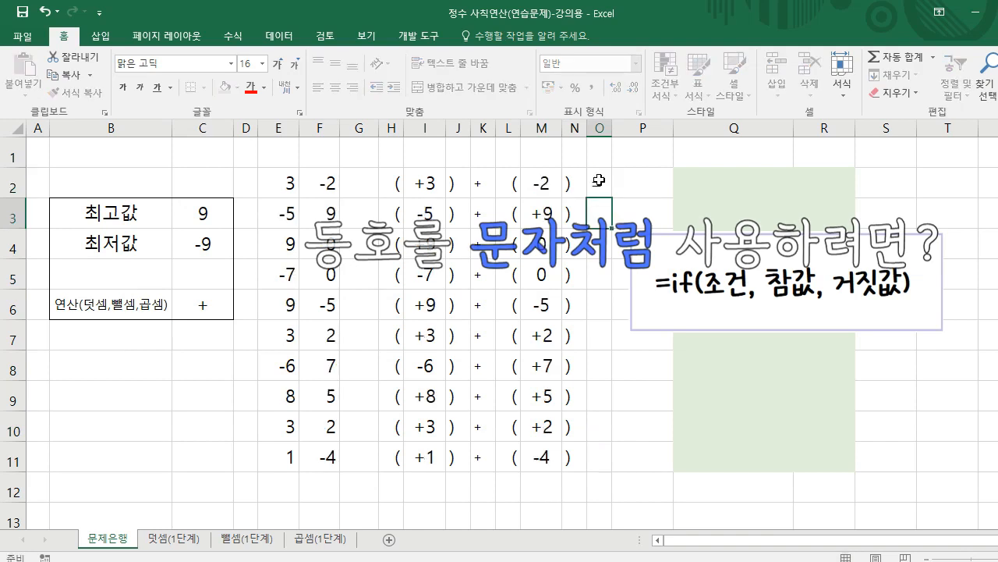
drag(613, 251, 615, 473)
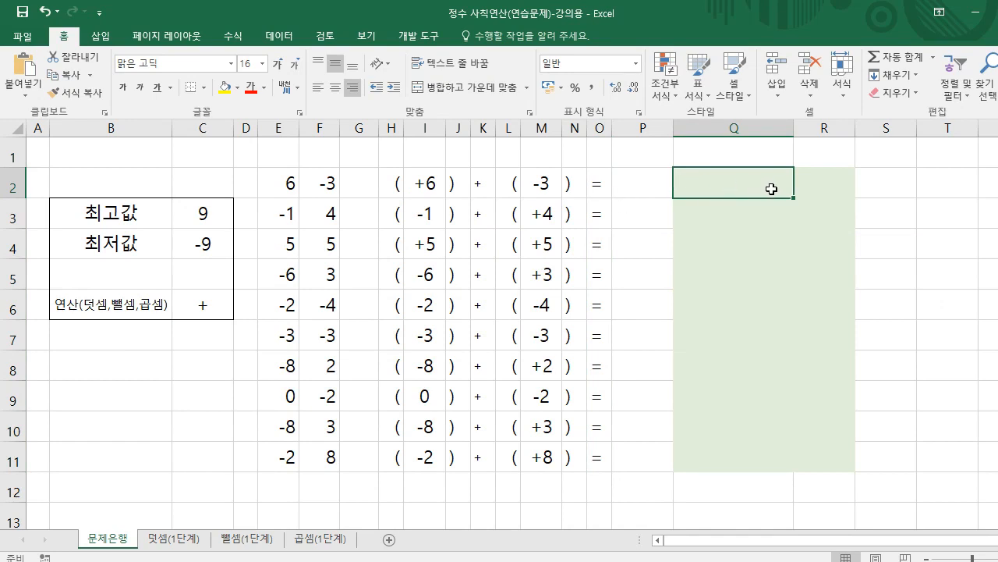
Enter =CONCATENATE(H2,I2,J2,K2,L2,M2,N2,O2) in Q2 to join the first problem's parts into one text.
text(=)
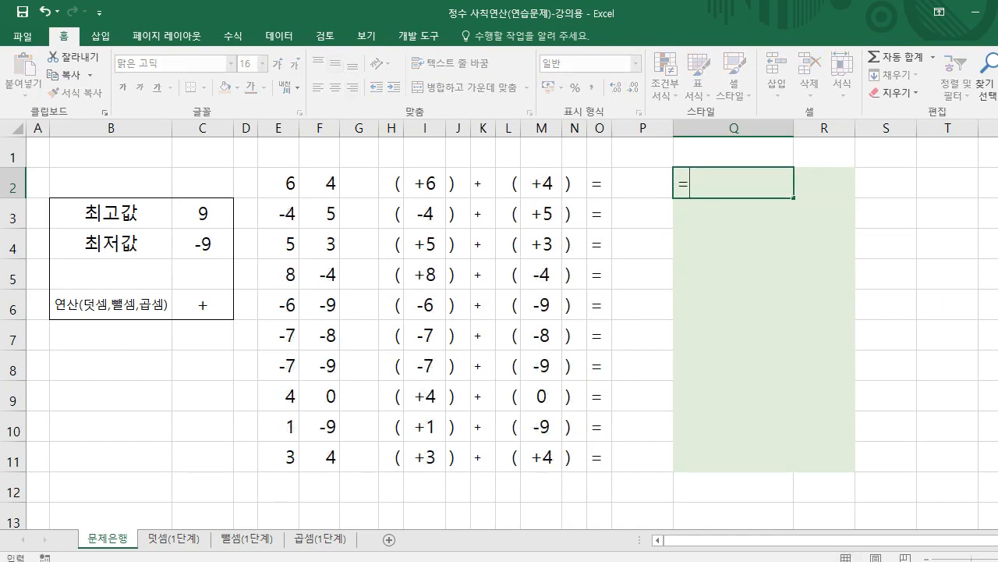
text(con)
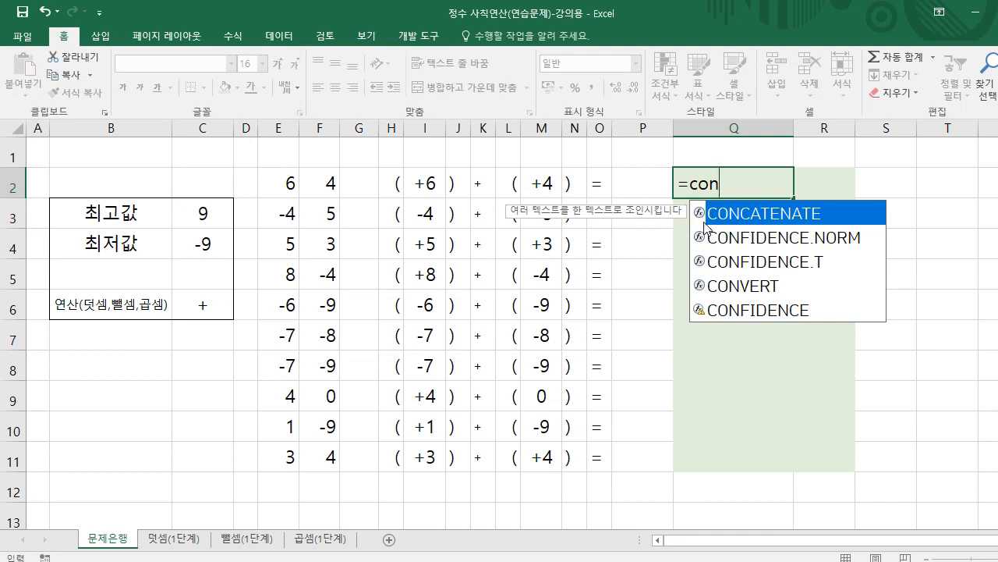
double_click(836, 222)
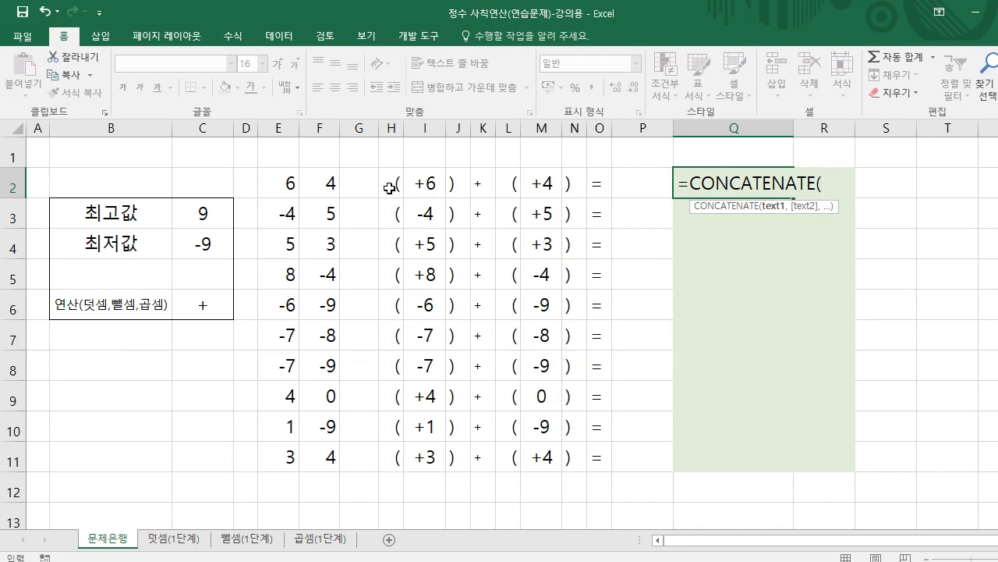
click(389, 188)
text(,)
click(424, 185)
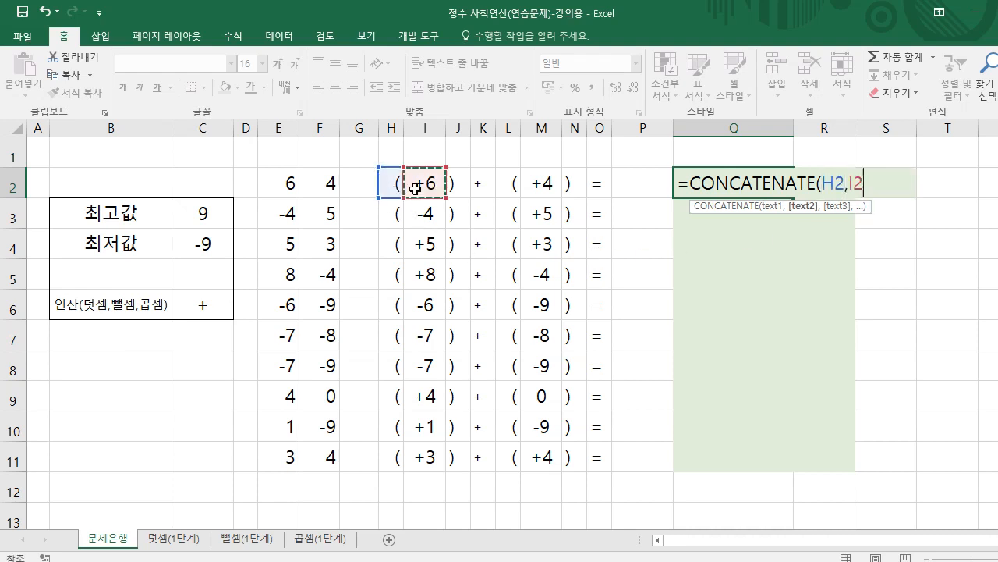
text(,)
click(454, 185)
text(,)
click(478, 185)
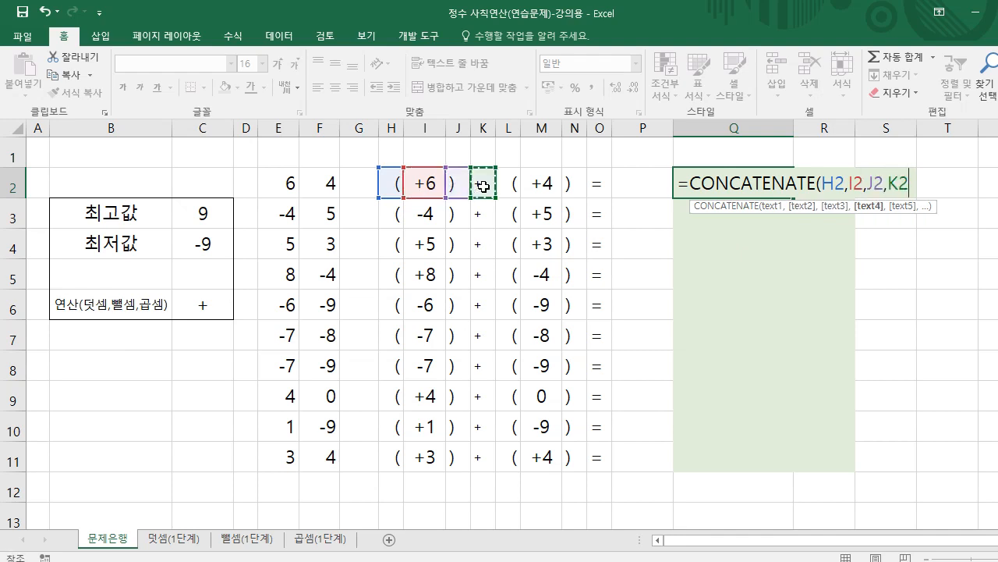
text(,)
click(507, 184)
text(,)
click(533, 184)
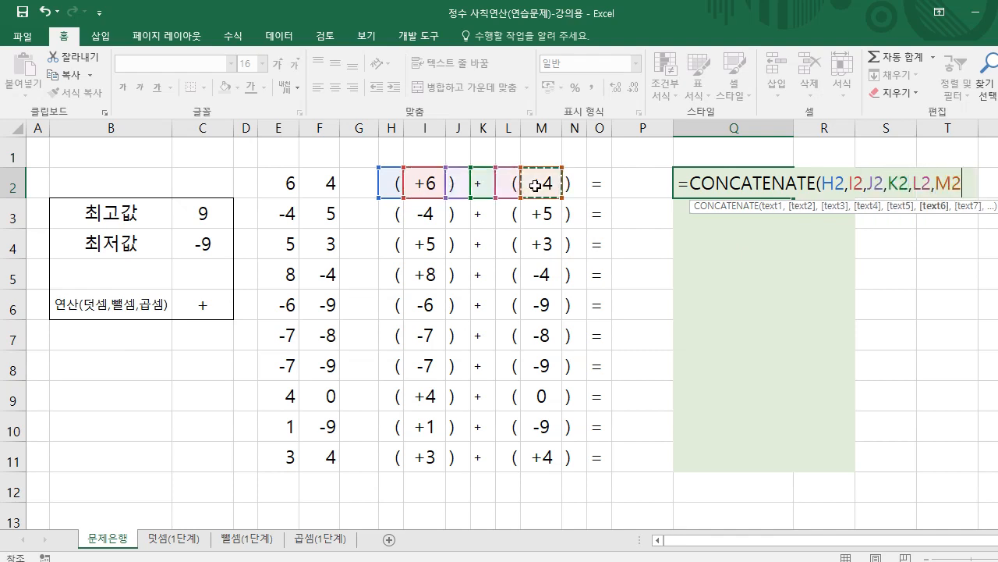
text(,)
click(575, 185)
text(,)
click(601, 185)
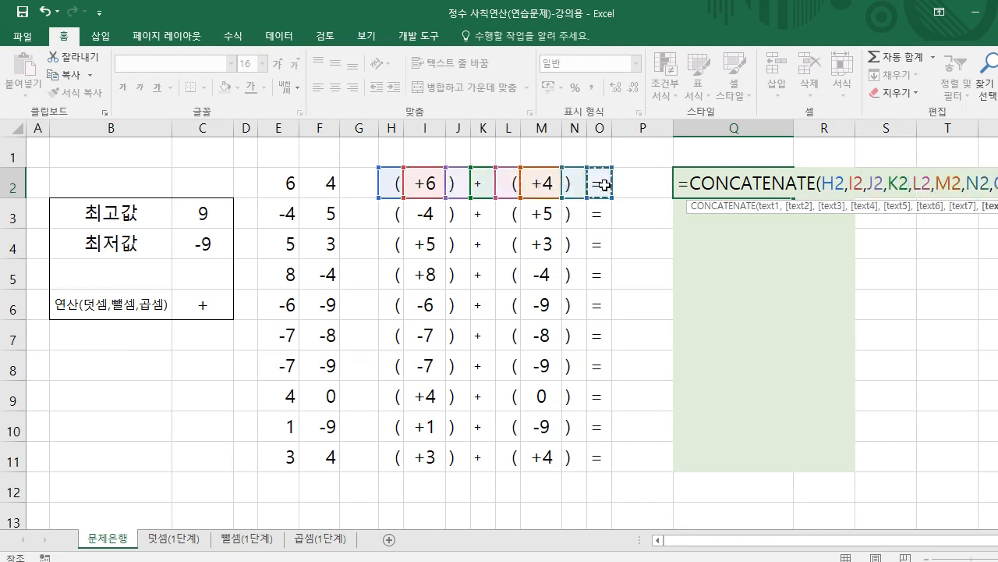
text())
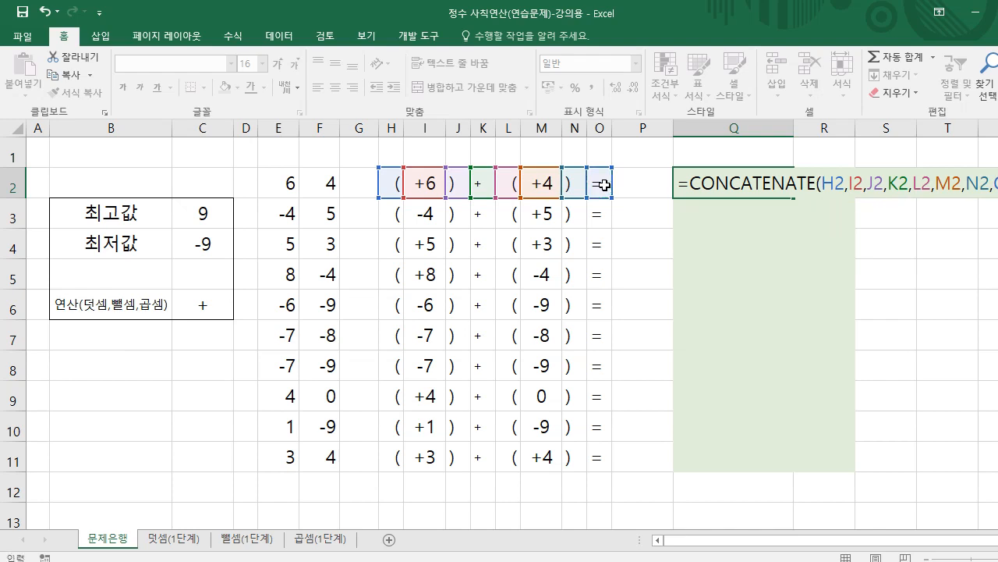
key(Return)
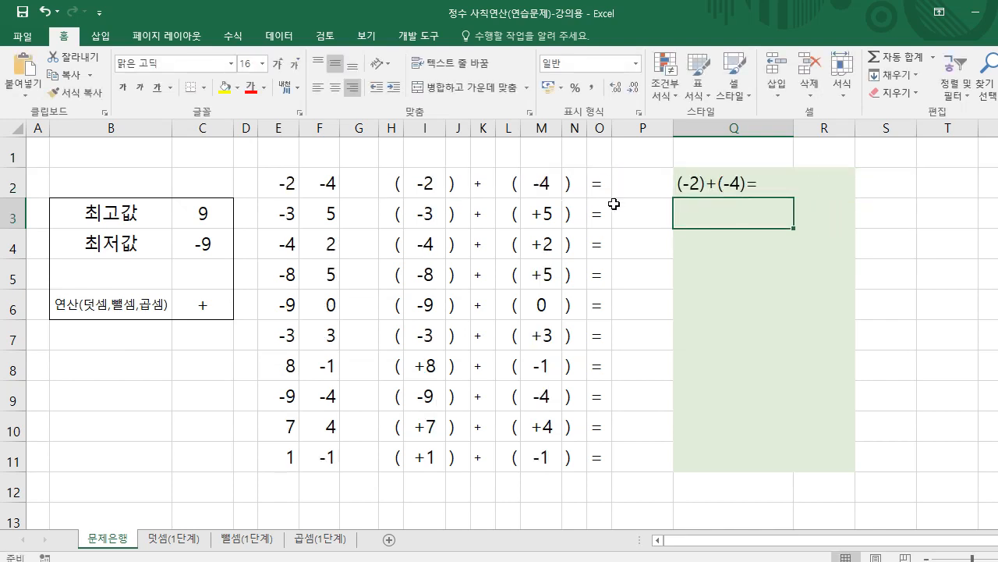
Right-align Q2 and insert a " " argument between N2 and O2 in its CONCATENATE formula.
click(772, 188)
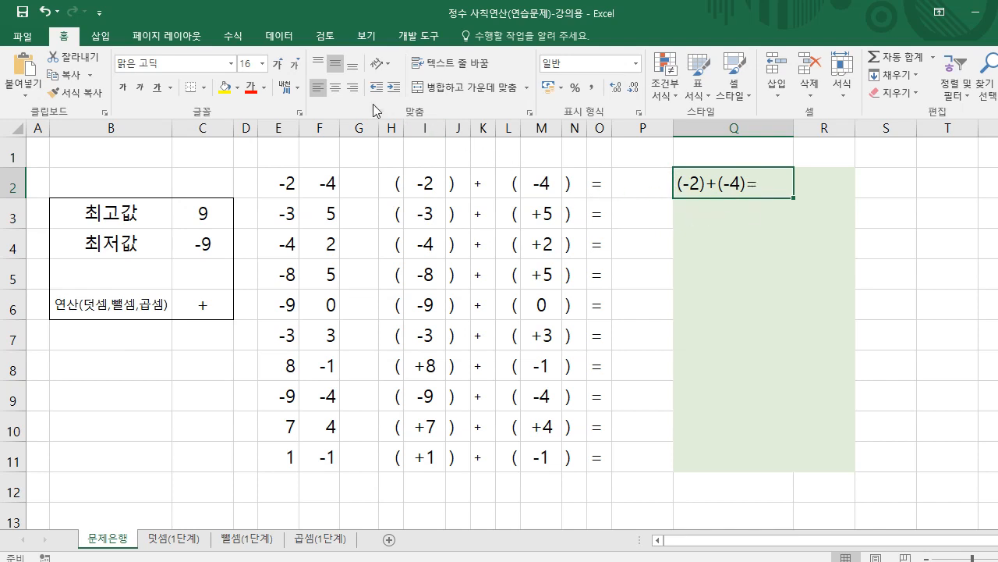
click(354, 91)
double_click(695, 179)
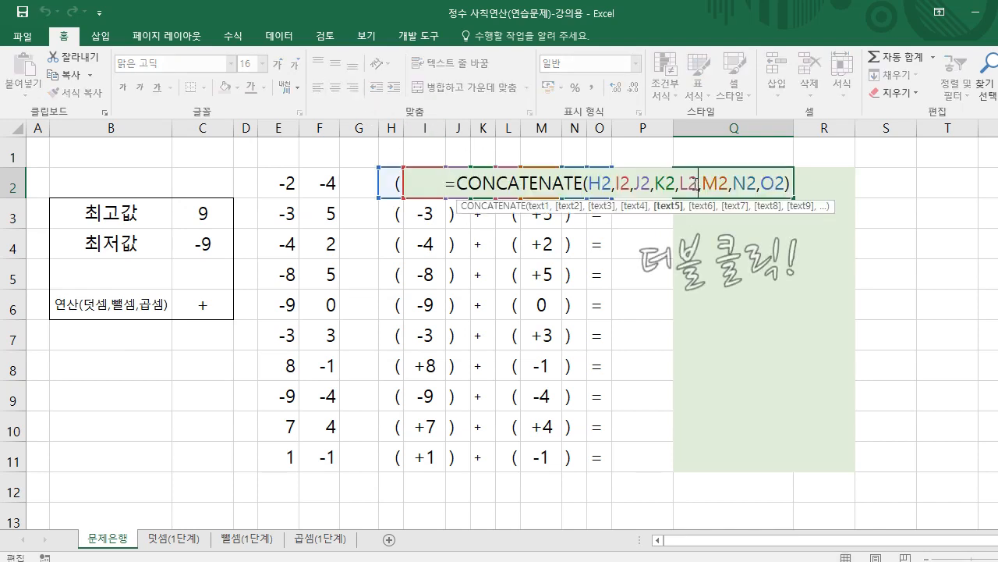
click(761, 184)
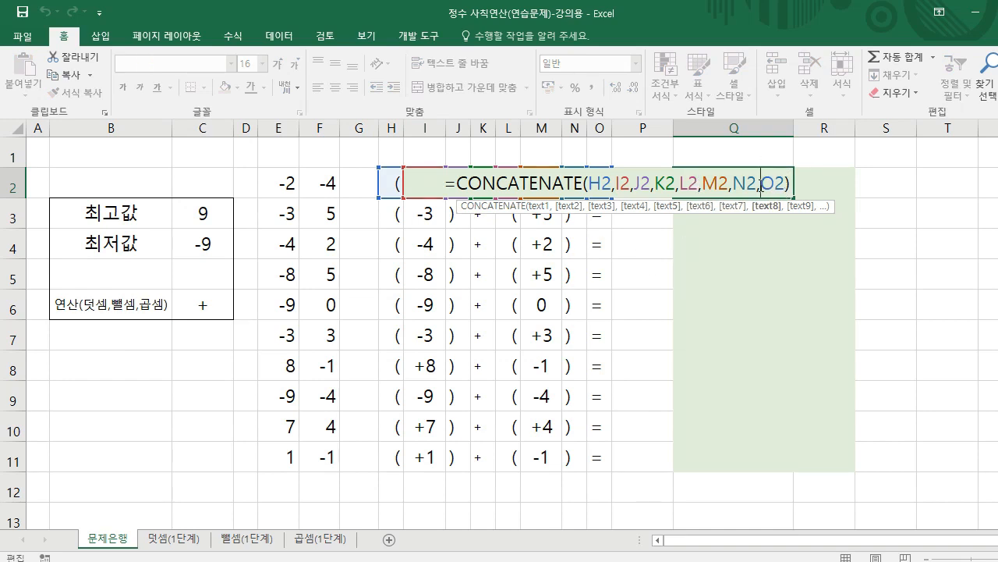
text(" ,)
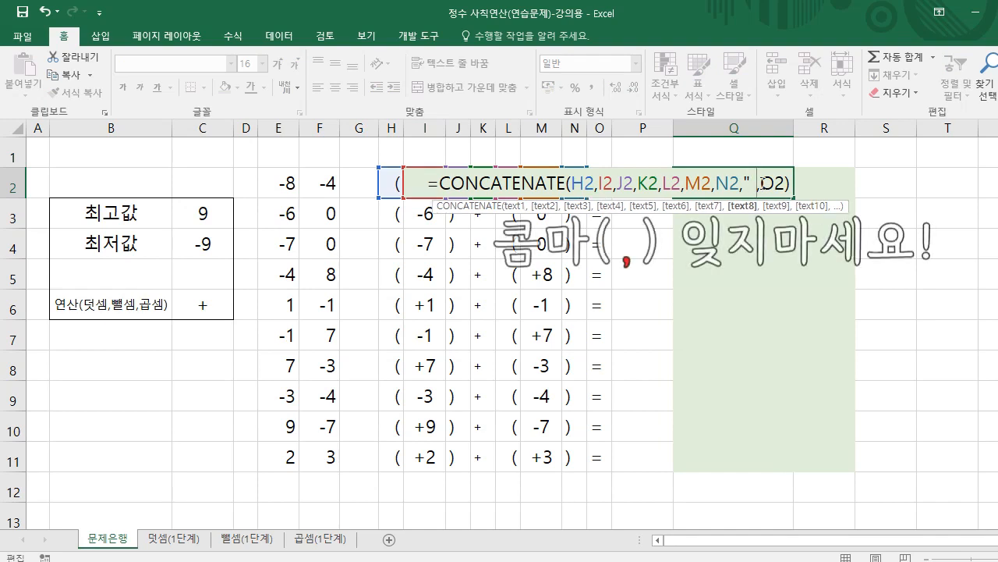
text(")
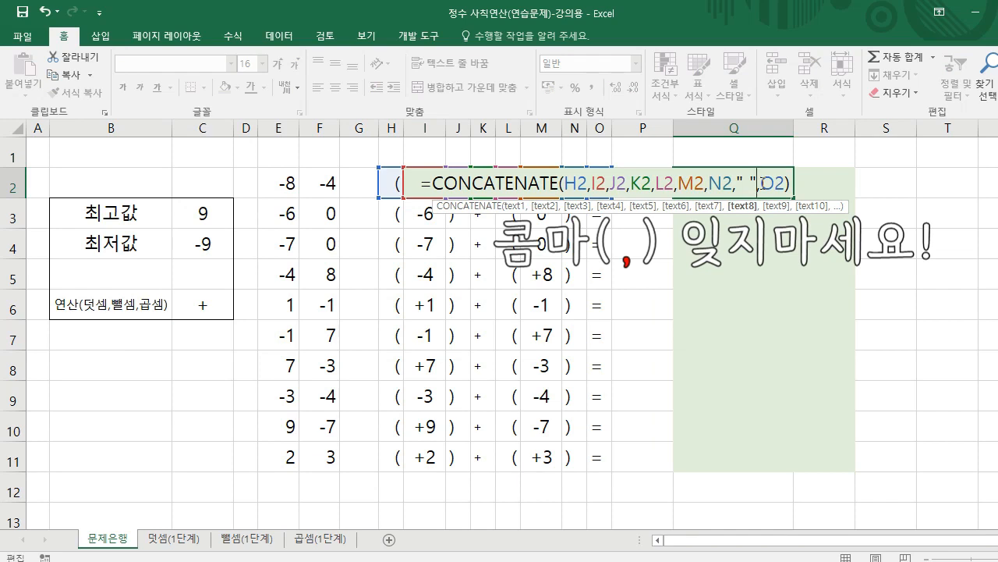
key(Return)
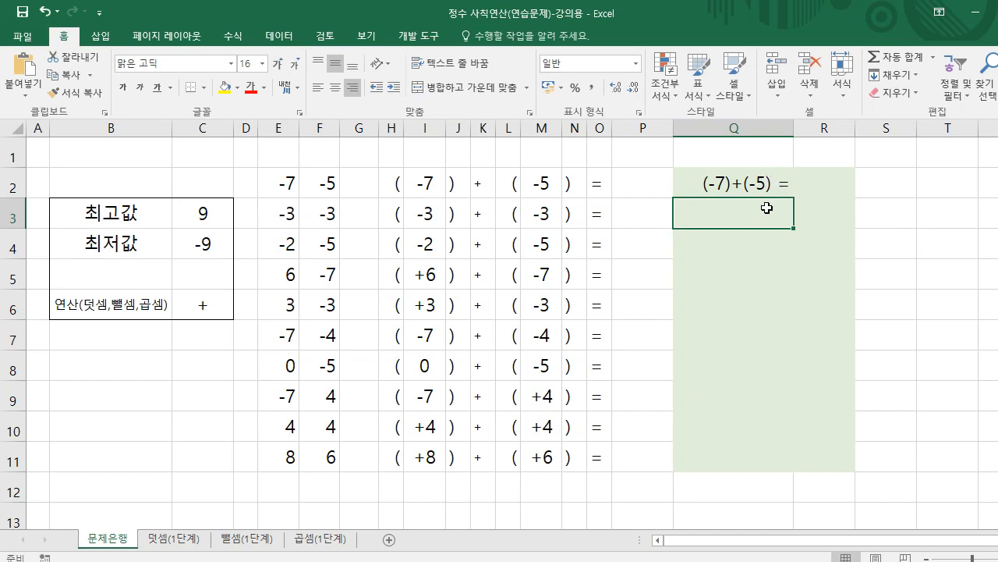
Center Q2 and fill its joined problem text down through Q11.
click(691, 186)
click(336, 87)
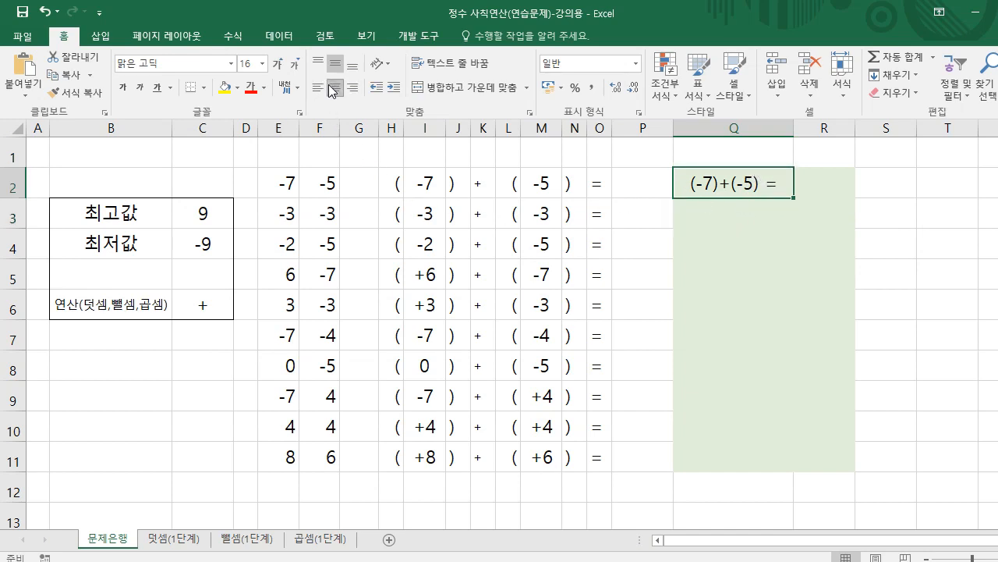
drag(796, 198, 802, 460)
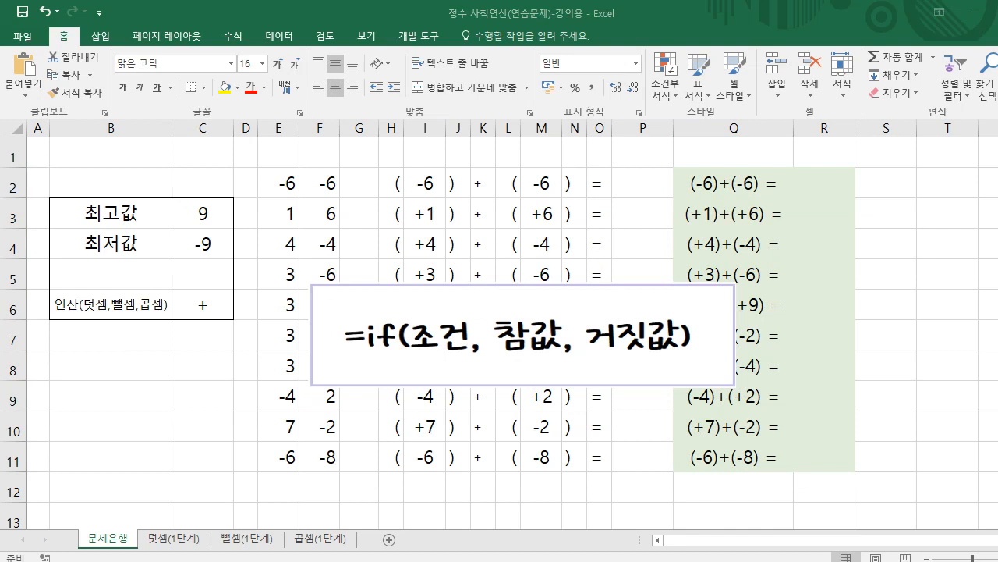
Start an IF formula in R2 that tests K2="+" and returns I2+M2 when true.
click(813, 186)
text(=if)
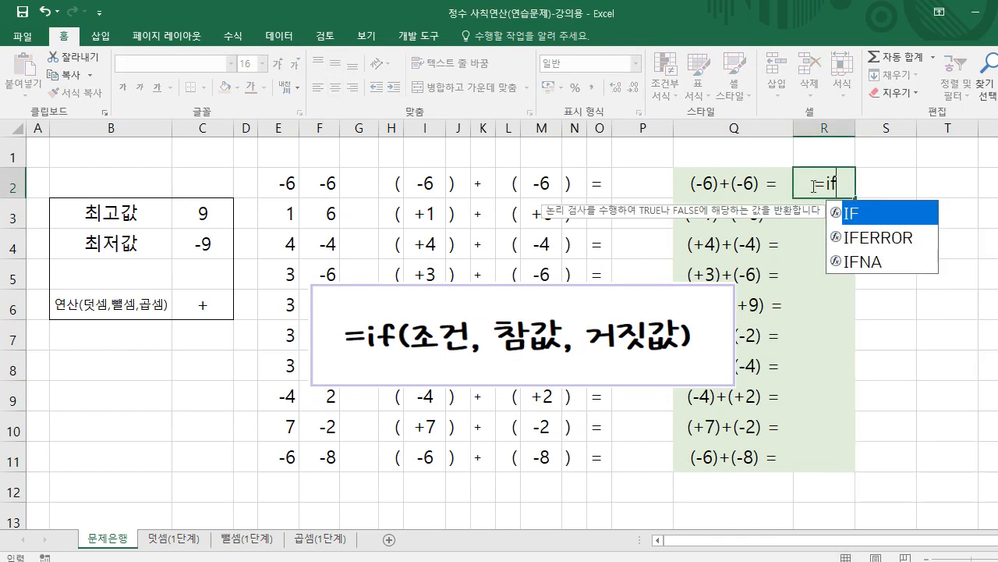
text(()
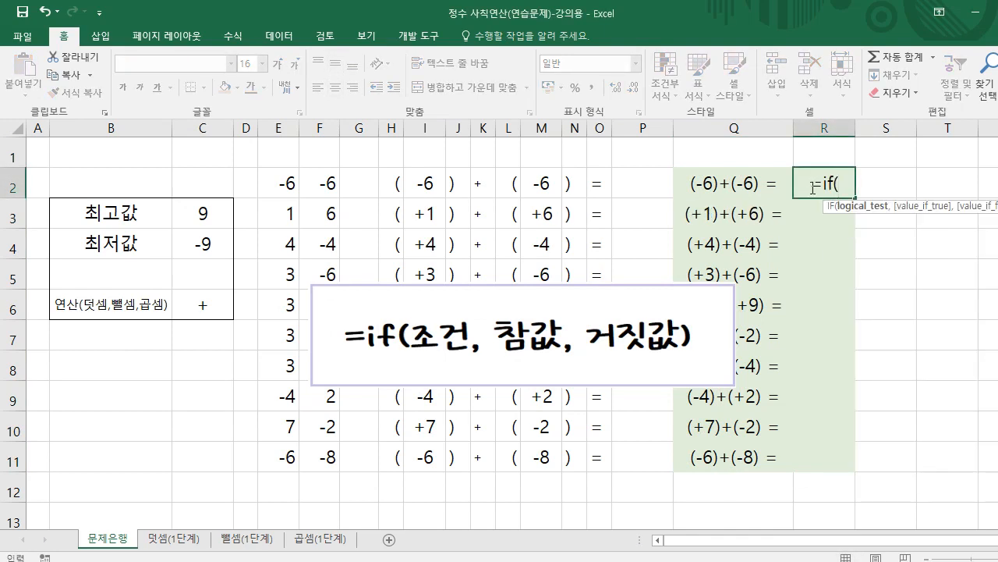
click(486, 194)
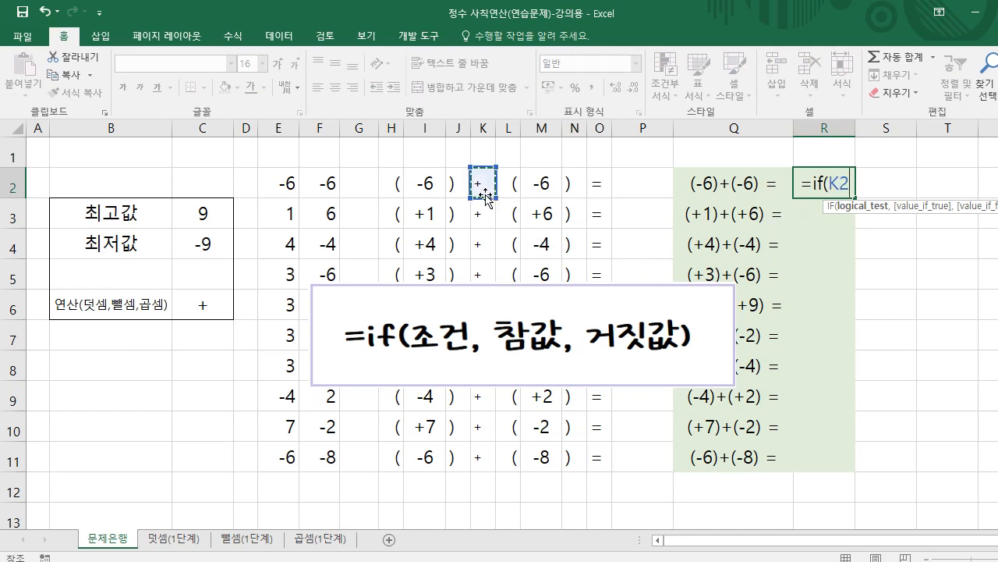
text(="+")
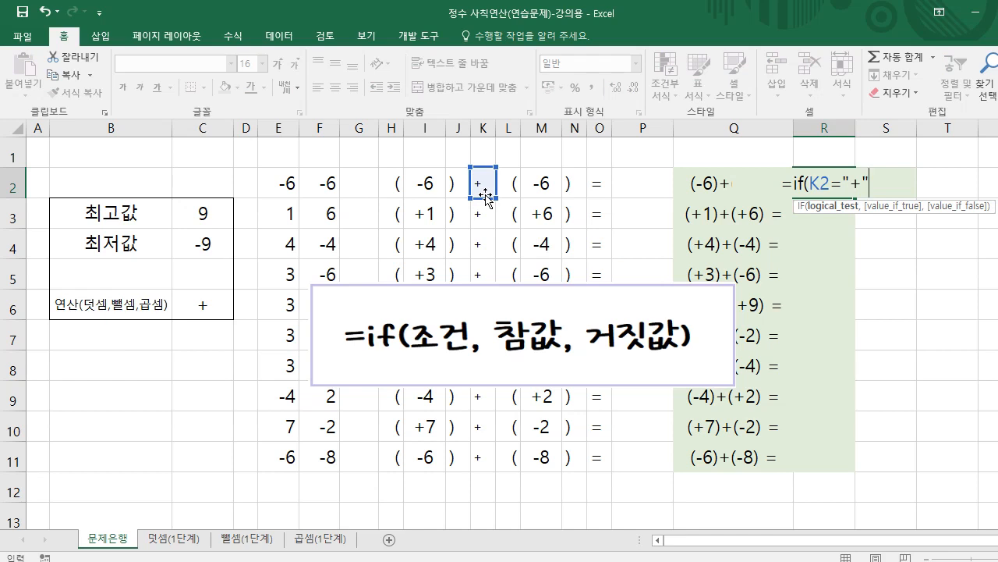
text(,)
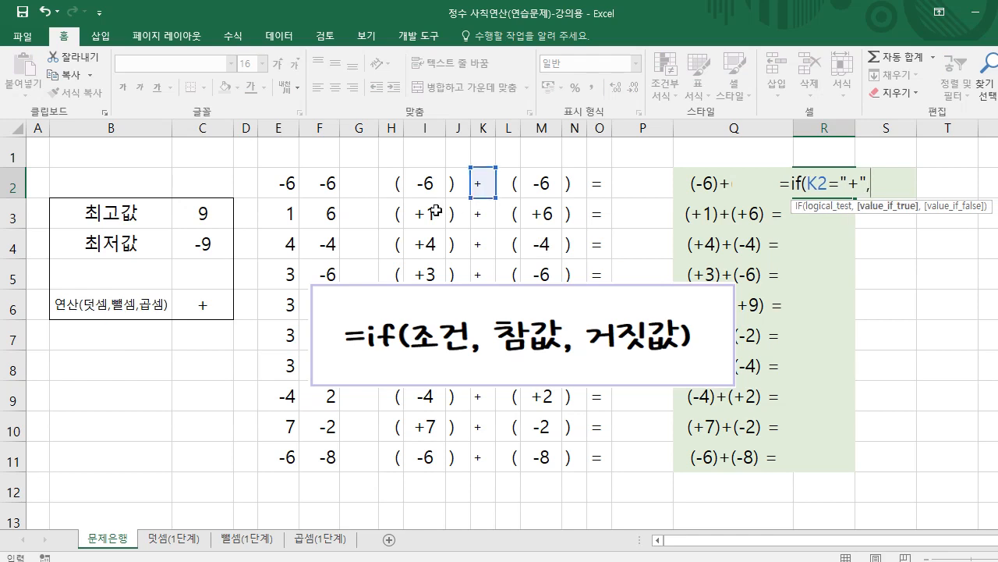
click(418, 192)
text(+)
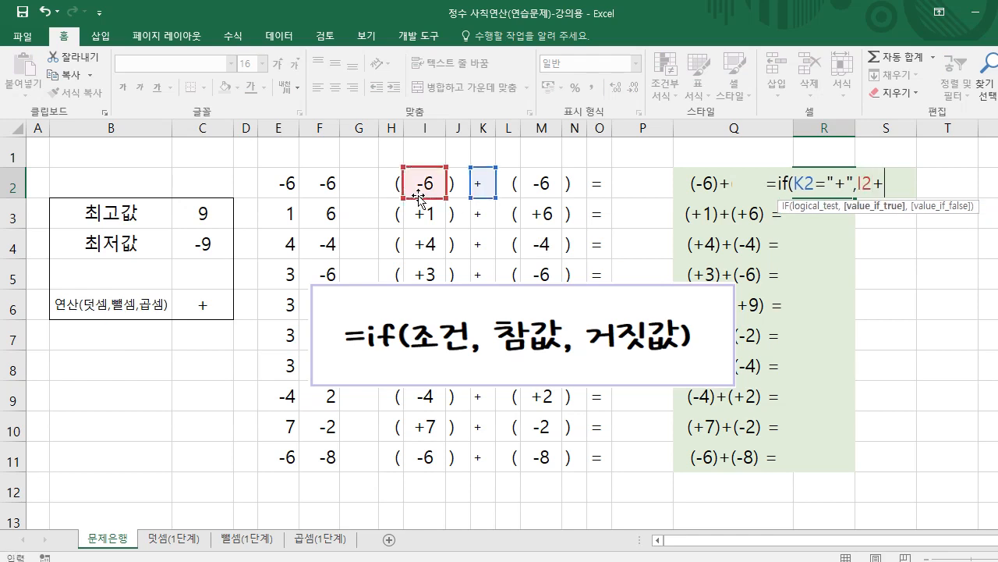
click(550, 187)
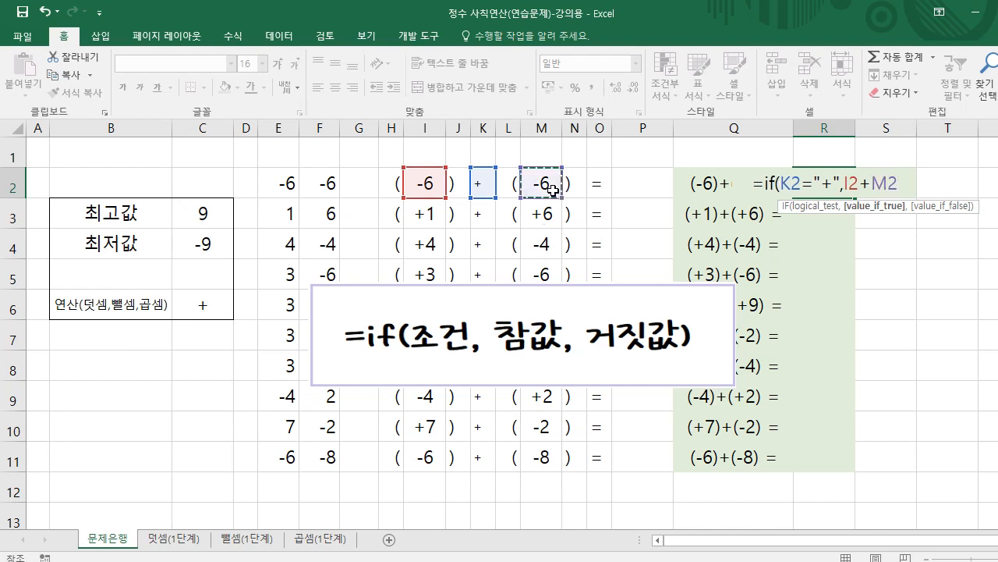
text(,)
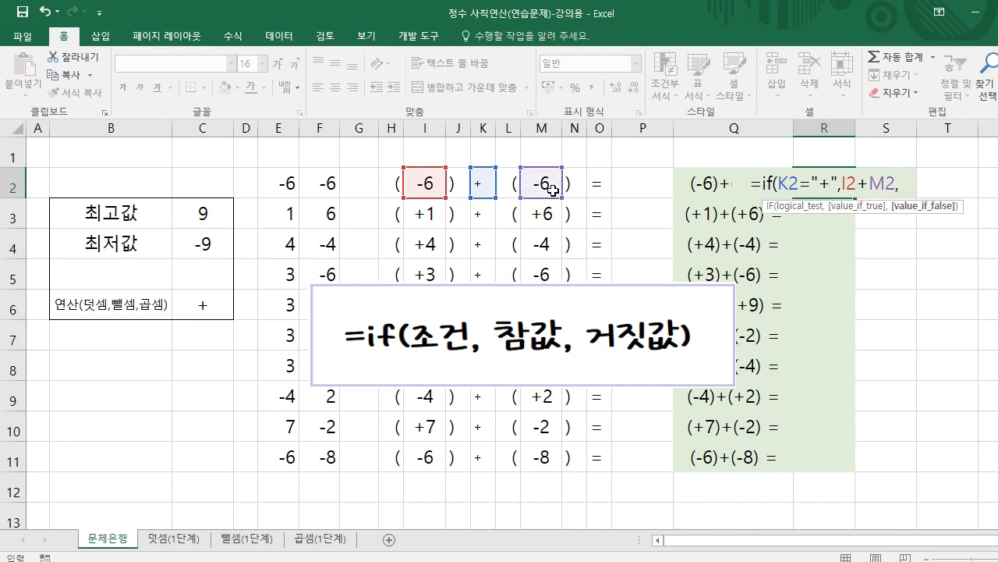
Nest a second IF in R2's formula that tests K2="-" and returns I2-M2 when true.
text(if()
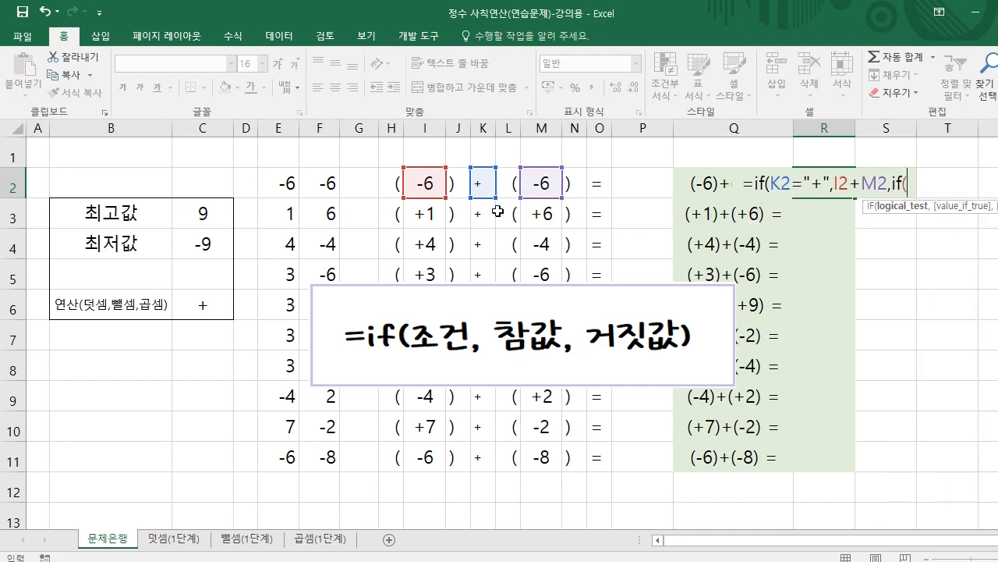
click(481, 191)
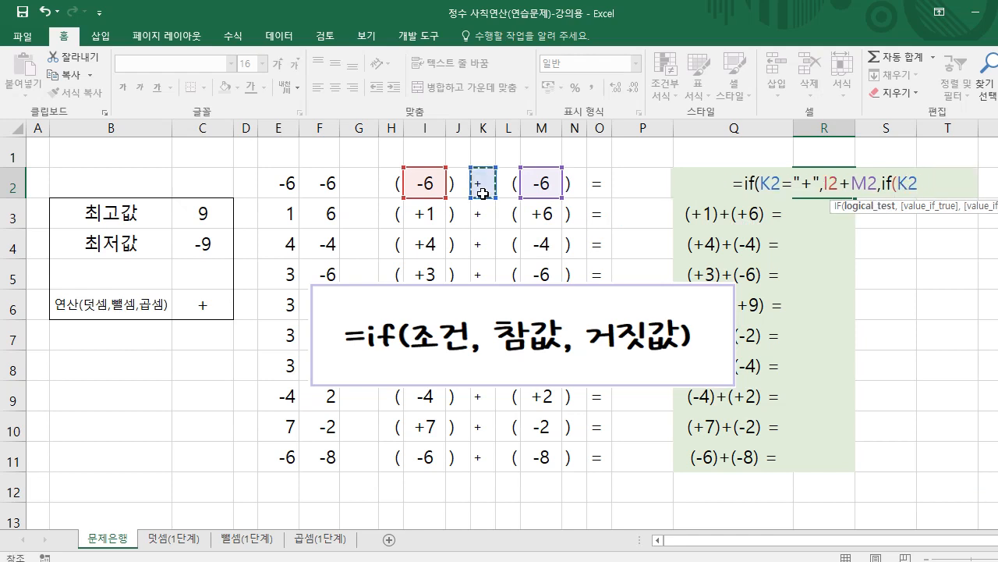
text(="-)
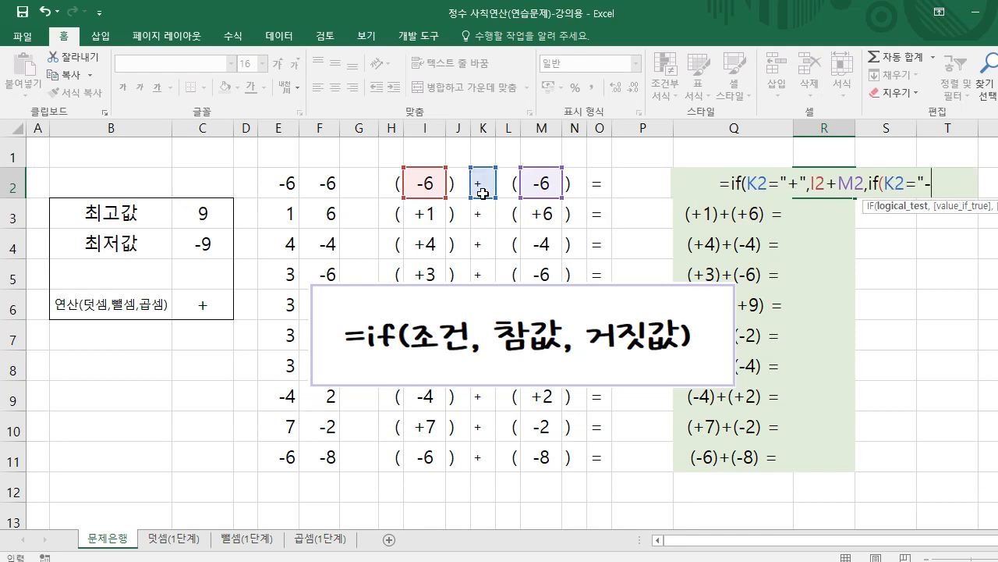
text(")
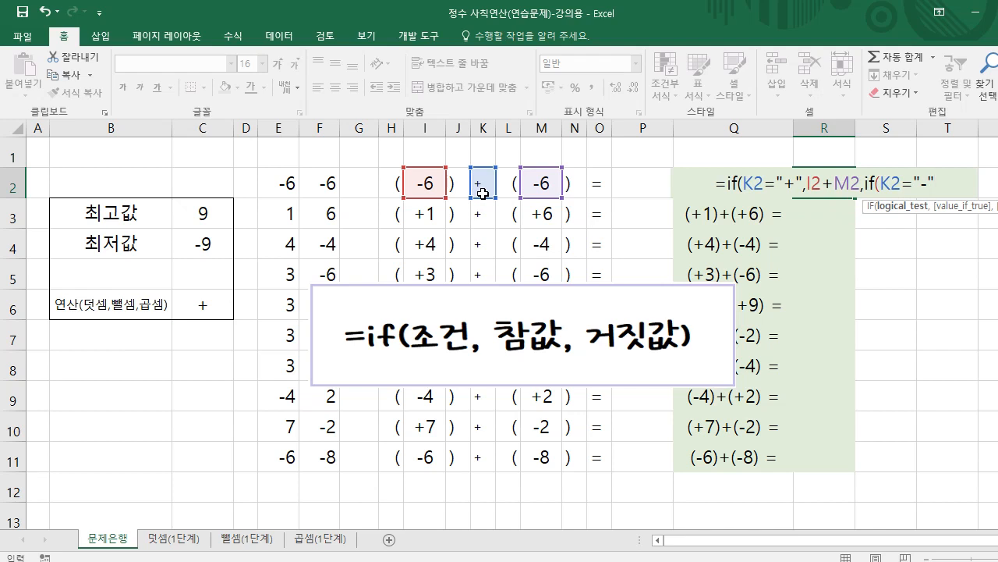
text(,)
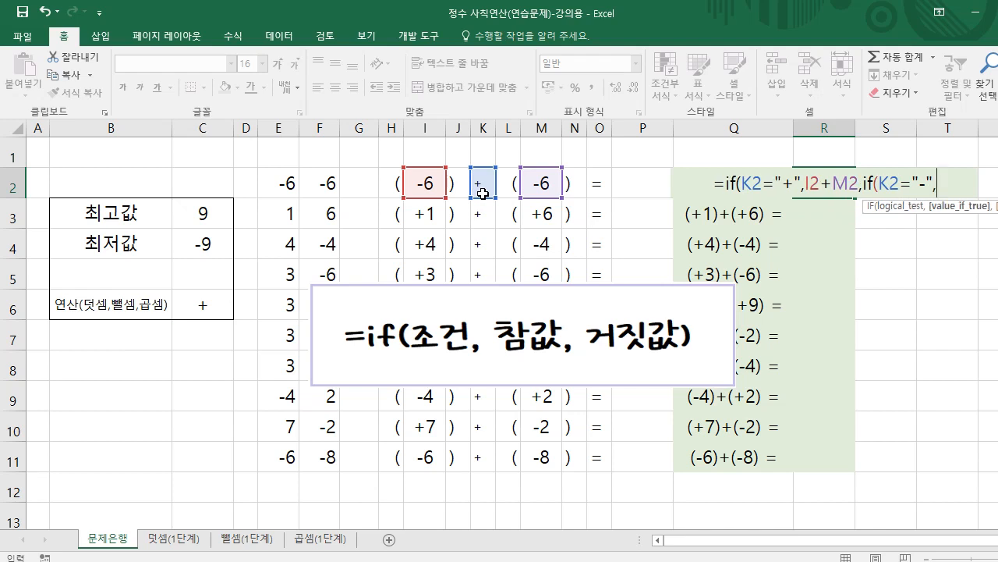
click(428, 190)
text(-)
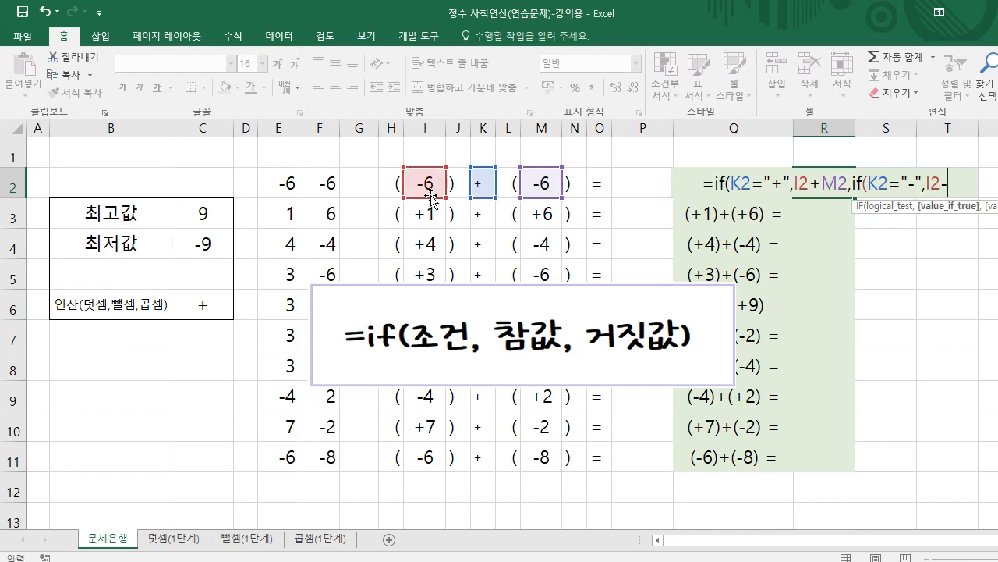
click(530, 188)
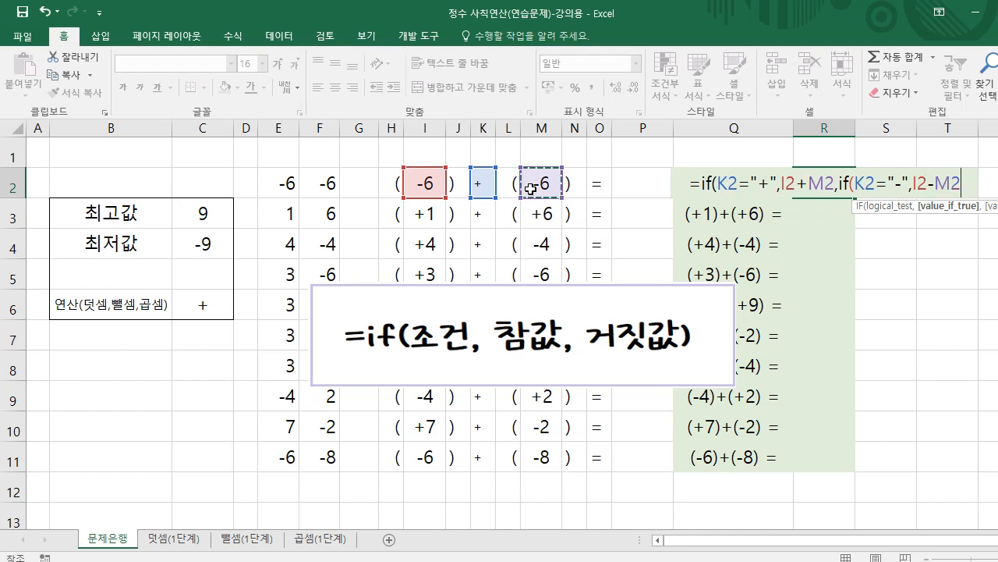
text(,)
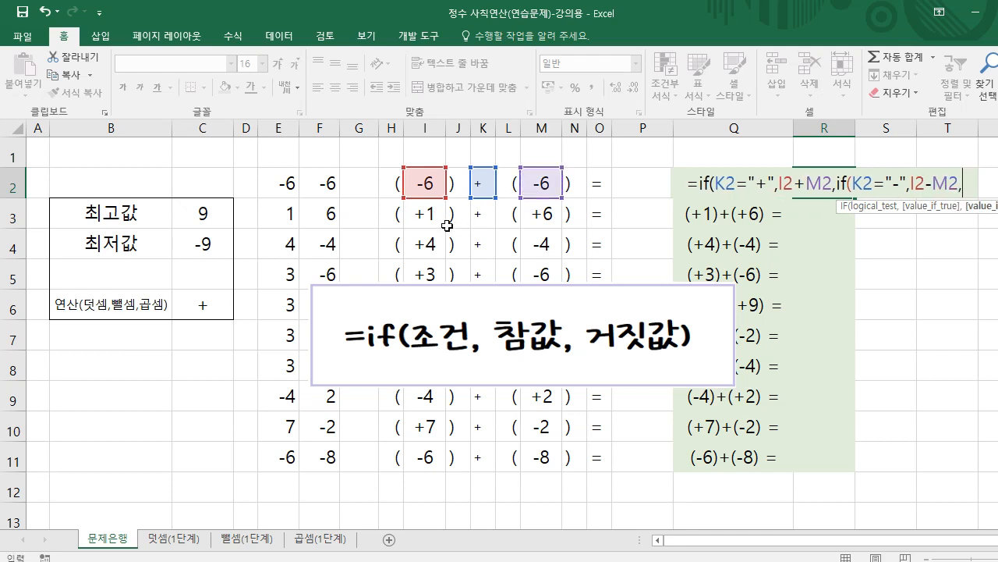
Finish R2's formula with I2*M2 as the remaining result and both closing parentheses, and fill it down through R11.
click(423, 190)
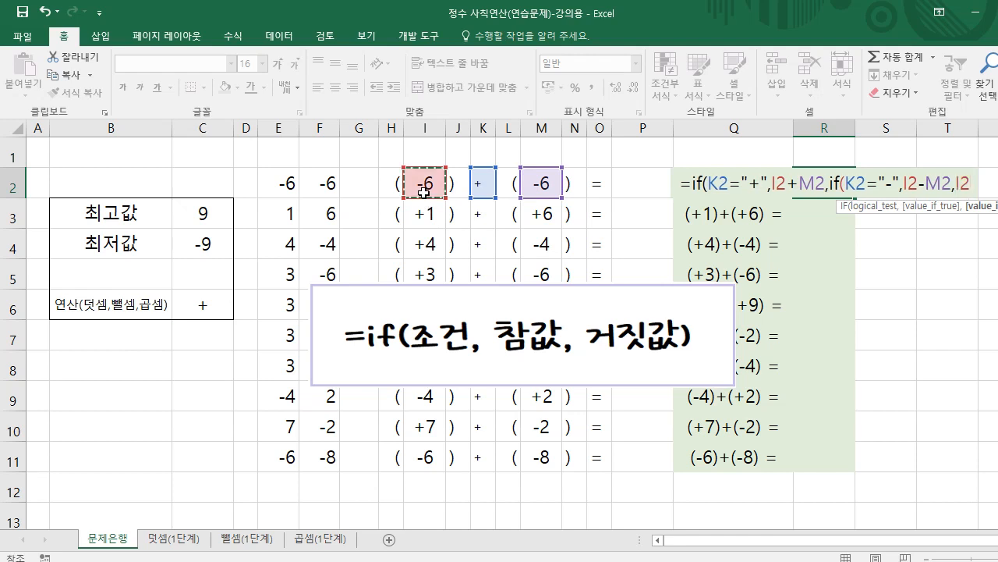
text(*)
click(536, 190)
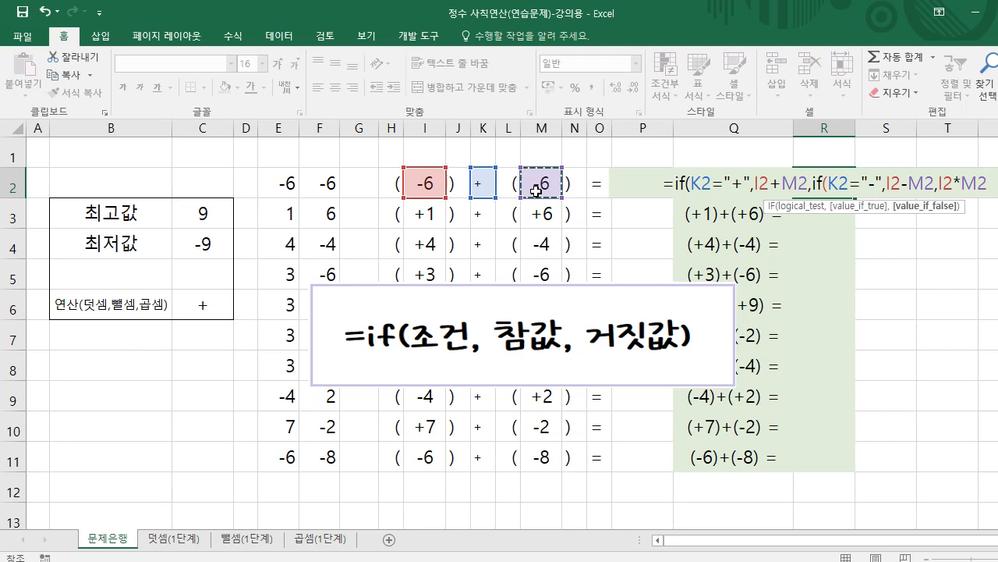
text())
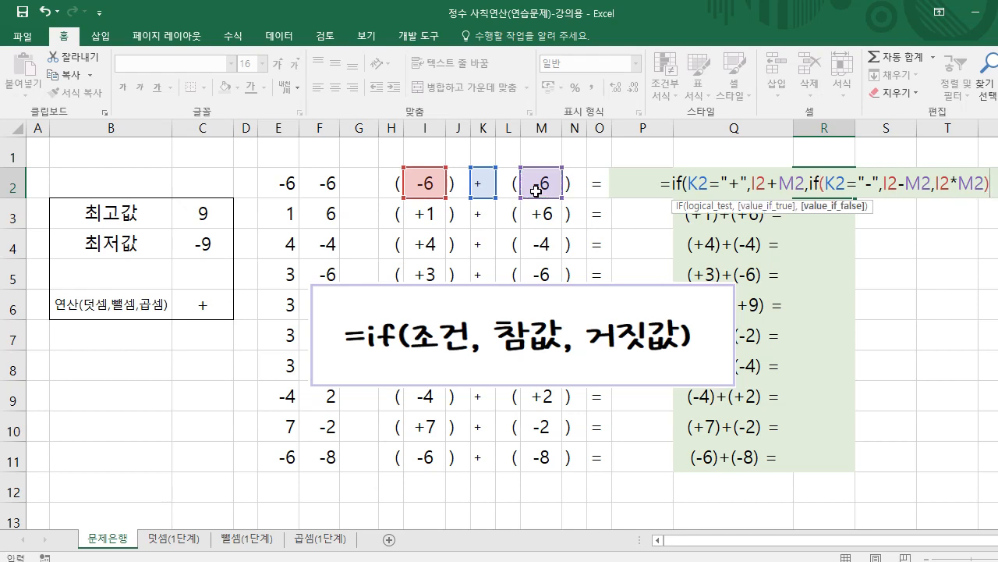
text())
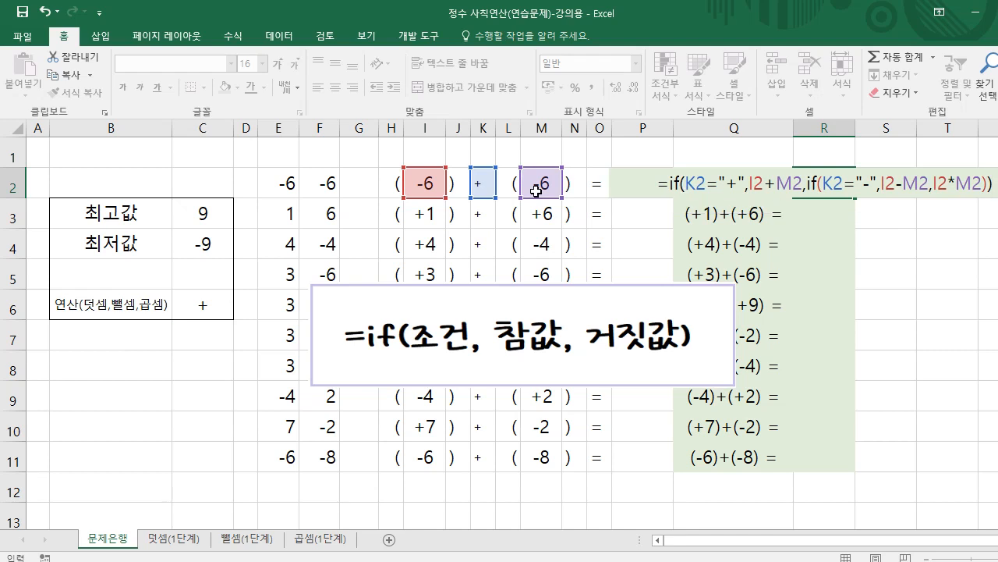
key(Return)
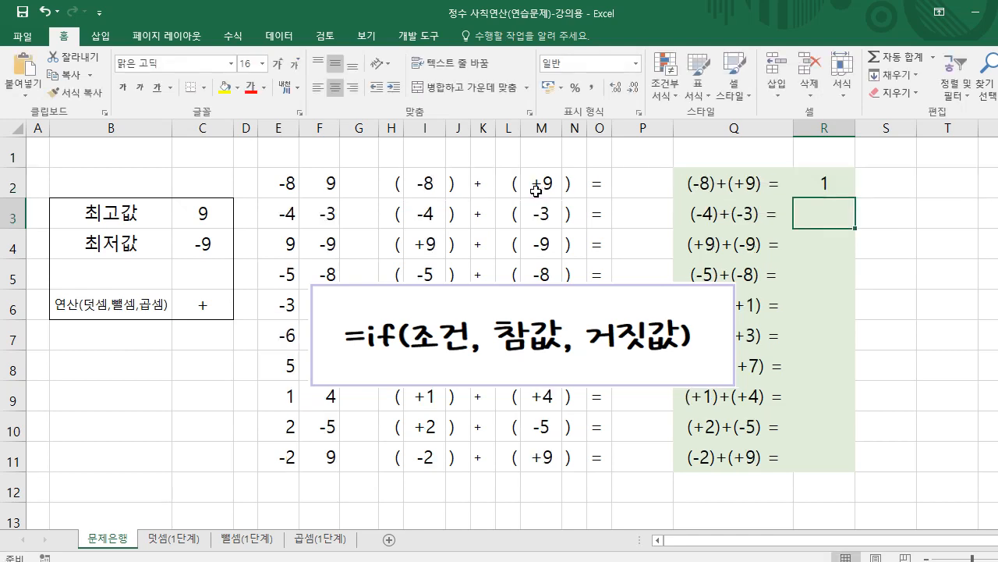
click(840, 185)
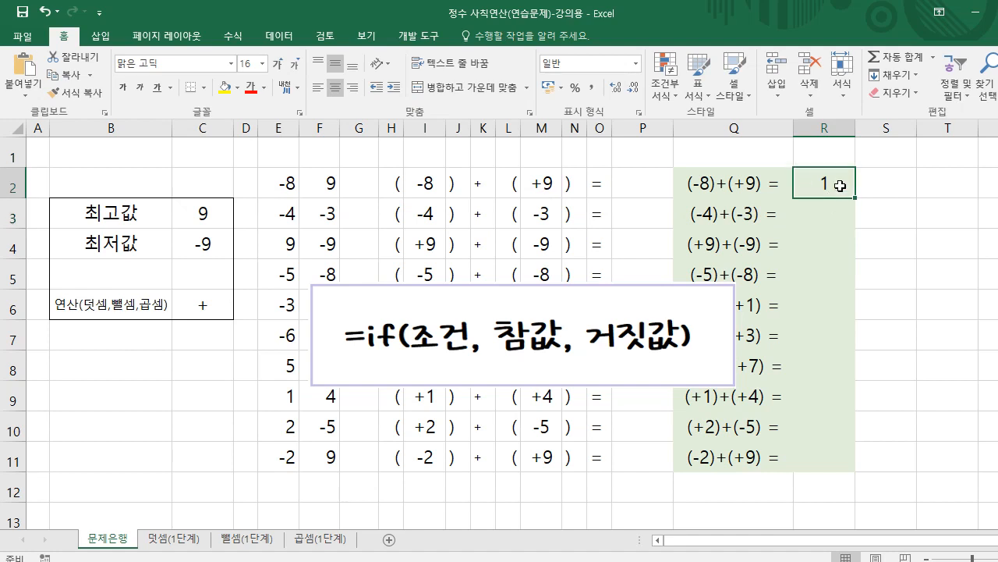
drag(857, 197, 858, 466)
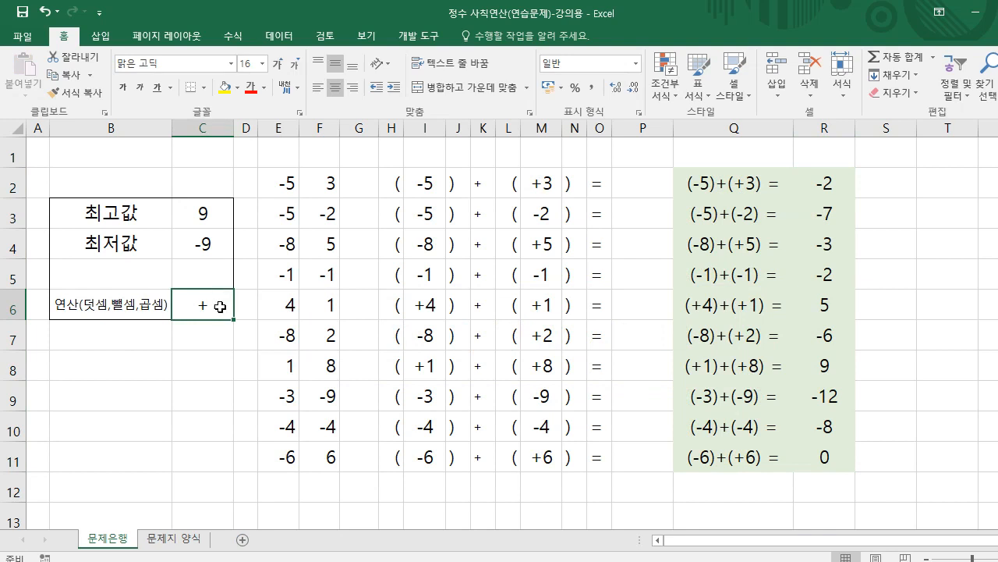
Change the operation sign in C6 to -, keeping the leading apostrophe.
double_click(220, 306)
double_click(204, 307)
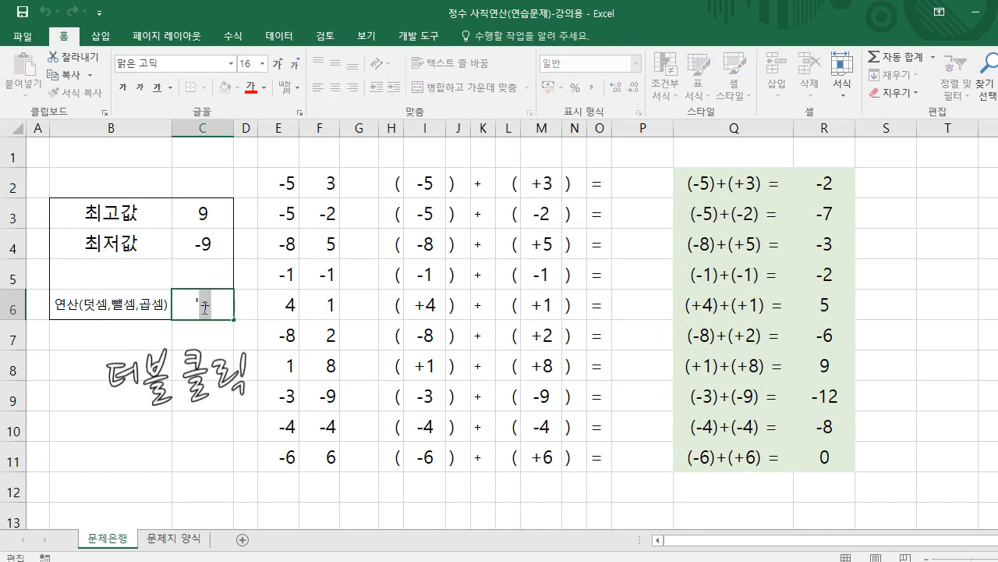
text(-)
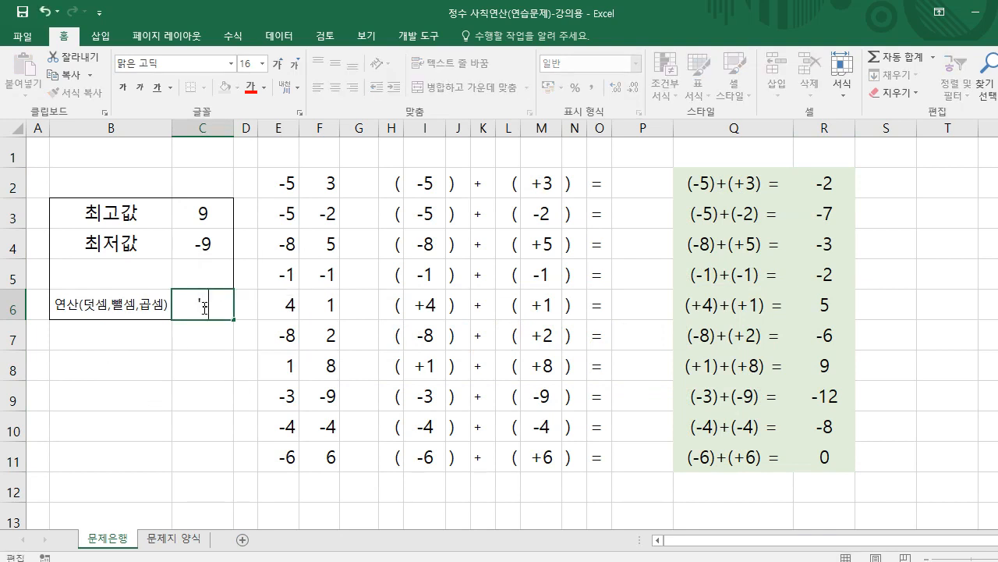
key(Return)
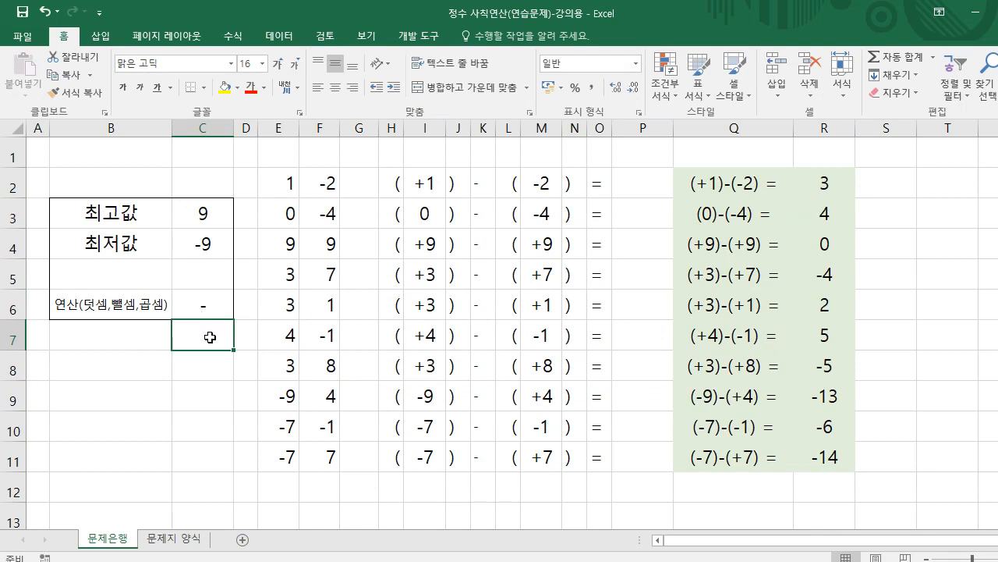
Replace the operation sign in C6 with the special character ×, converted from ㄷ, keeping the leading apostrophe.
double_click(215, 311)
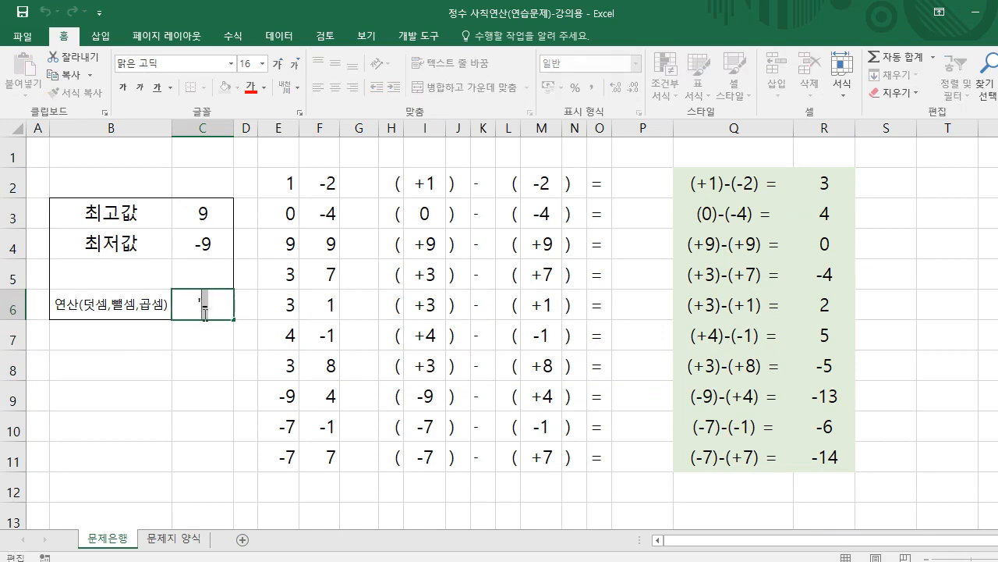
text(ㄷ)
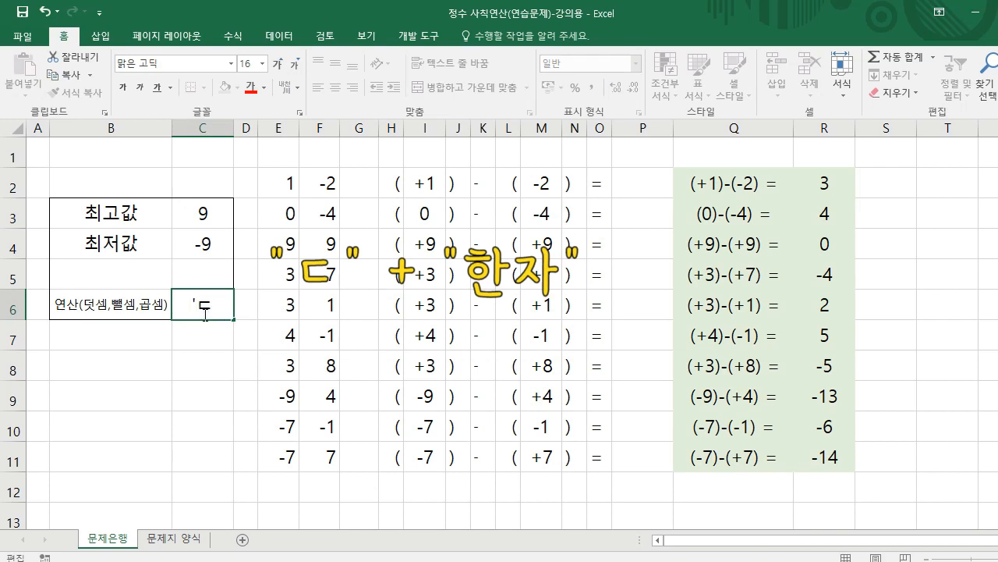
key(Hangul_Hanja)
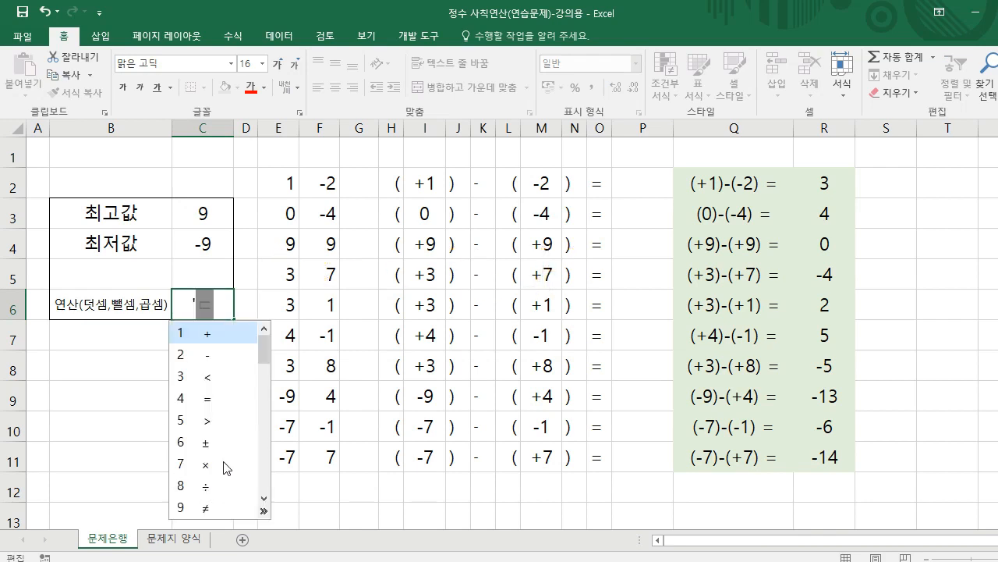
click(205, 464)
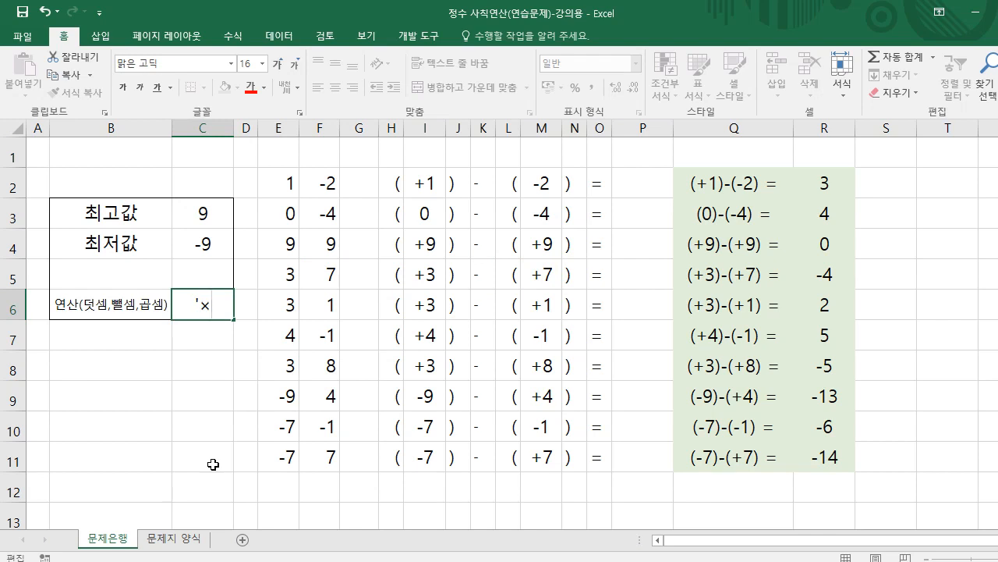
key(Return)
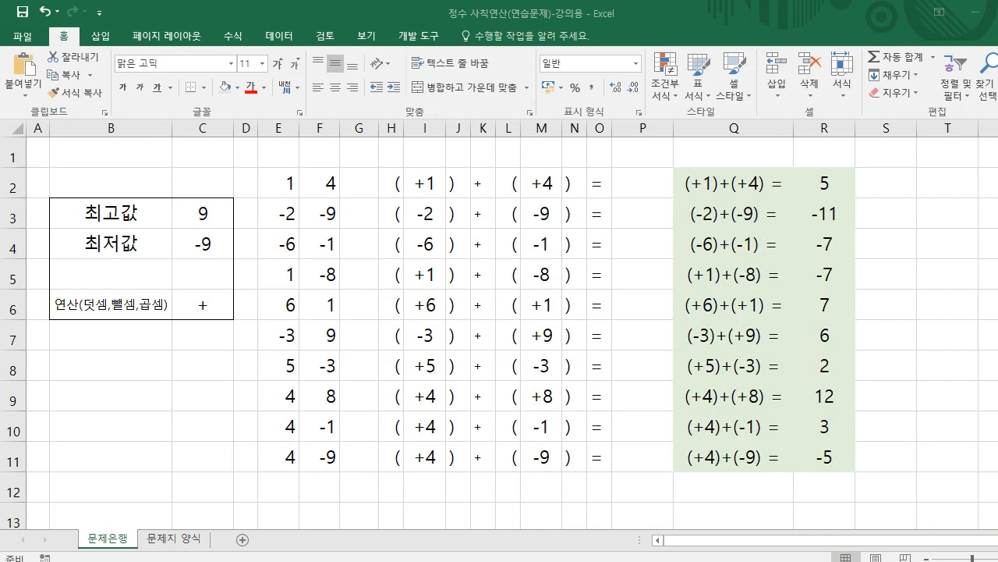
Recalculate the worksheet three times to generate new random problems and answers.
key(F9)
key(F9)
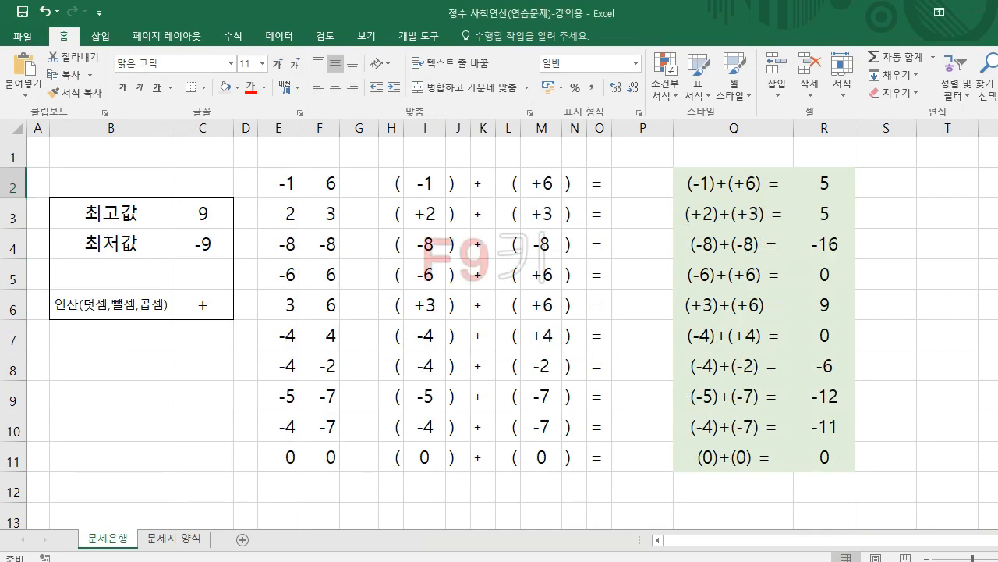
key(F9)
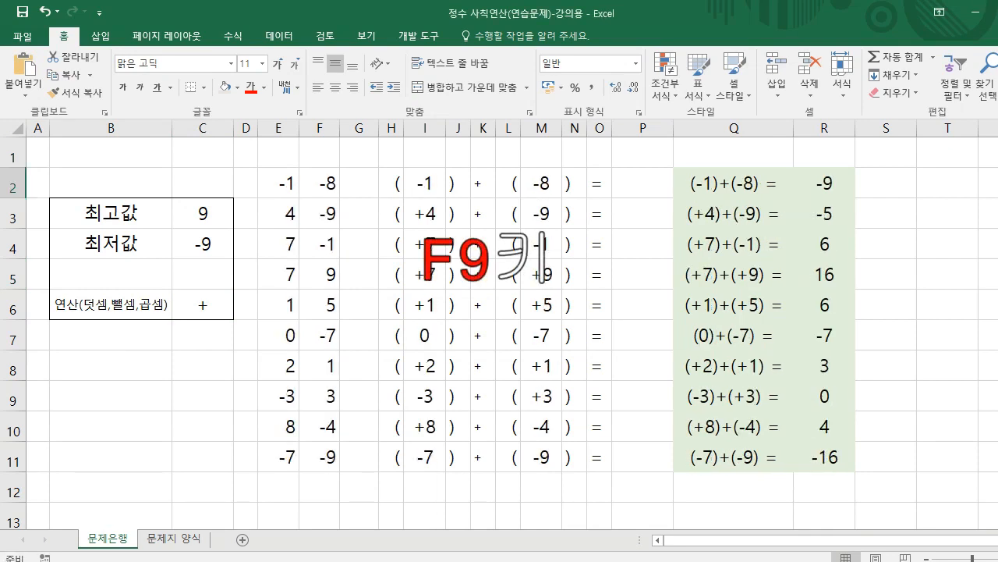
Recalculate the worksheet four more times to generate fresh random addition problems.
key(F9)
key(F9)
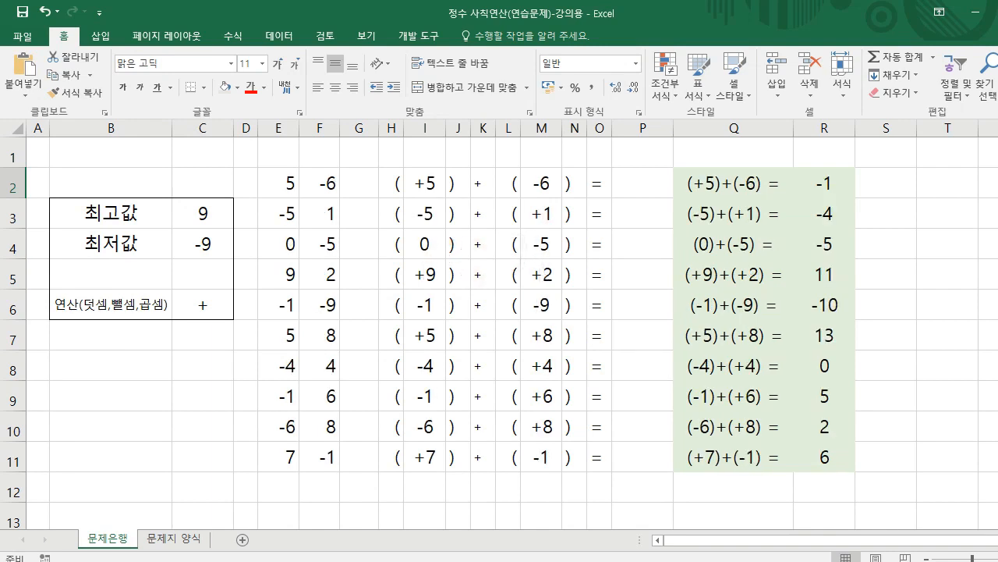
key(F9)
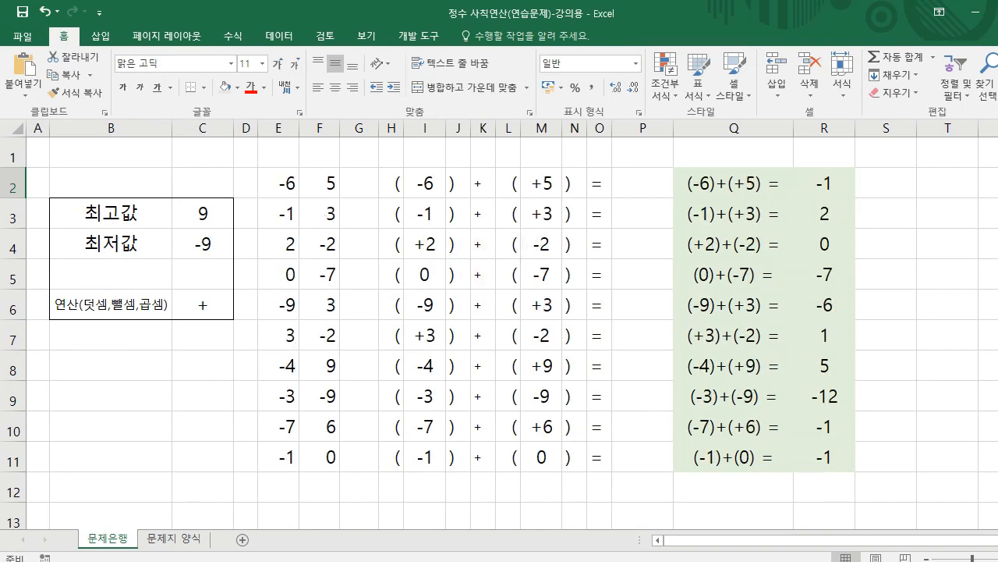
key(F9)
Copy the problems and answers in Q2:R11 and paste them as values starting at D3 of the 문제지 양식 sheet.
drag(712, 181, 824, 457)
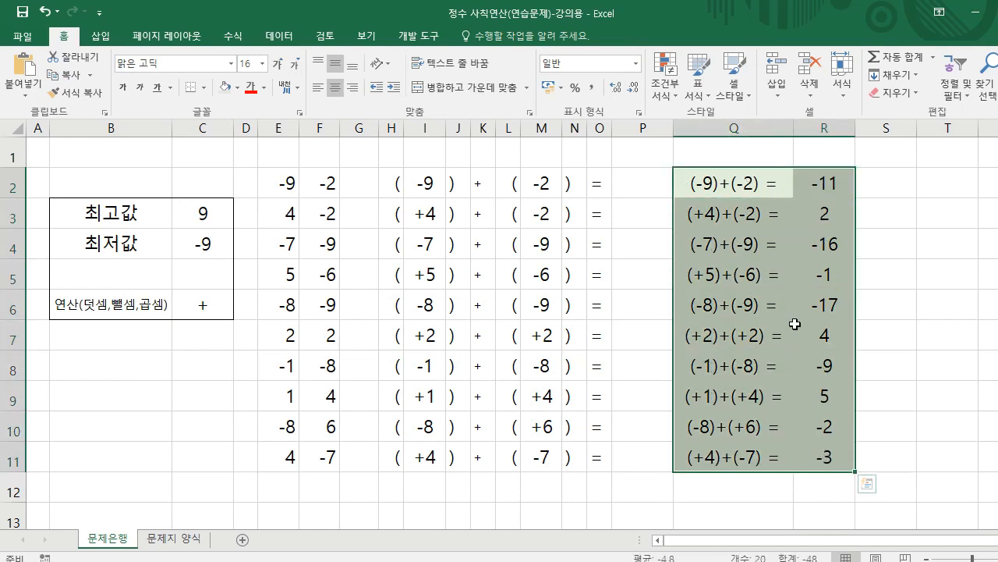
right_click(796, 324)
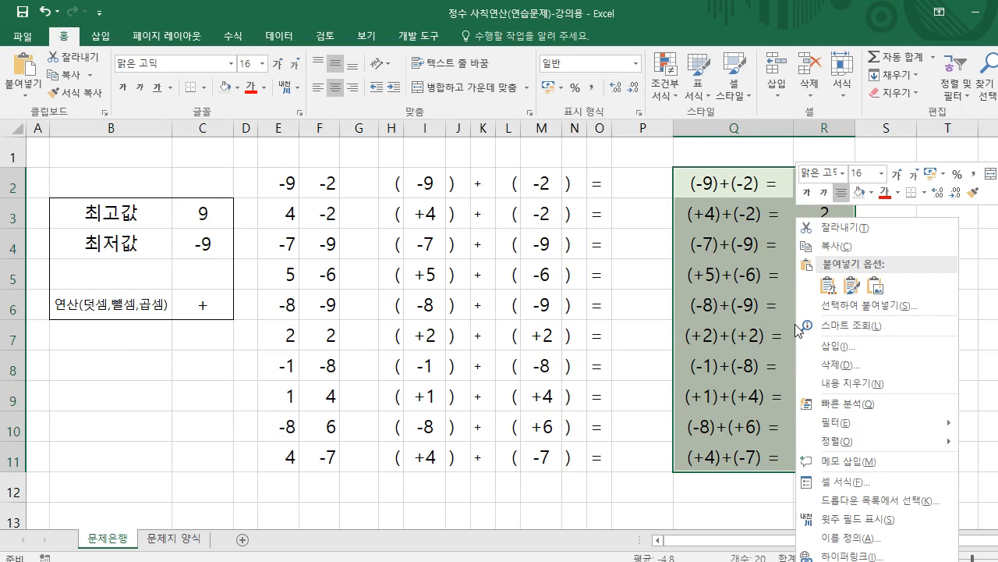
click(838, 246)
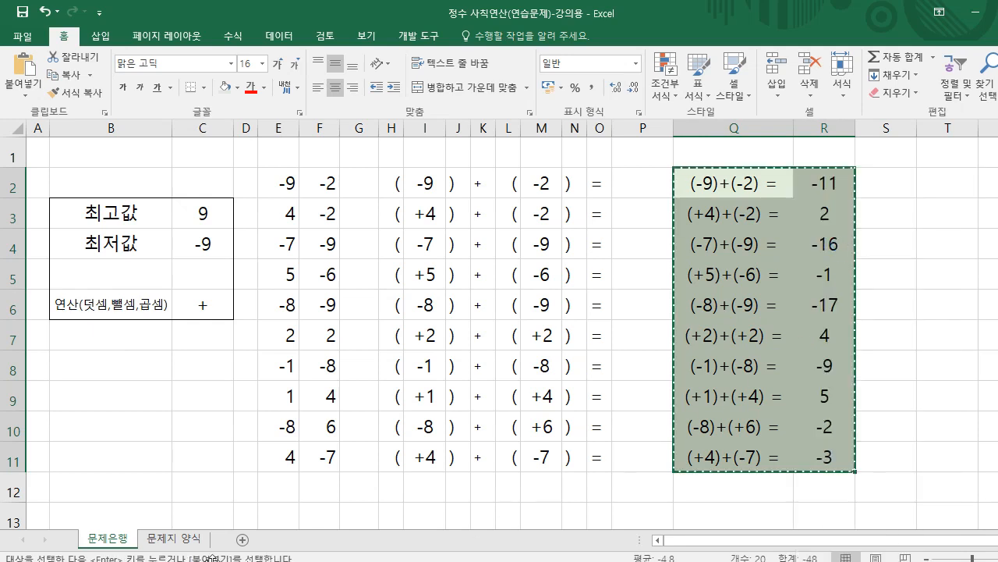
click(192, 540)
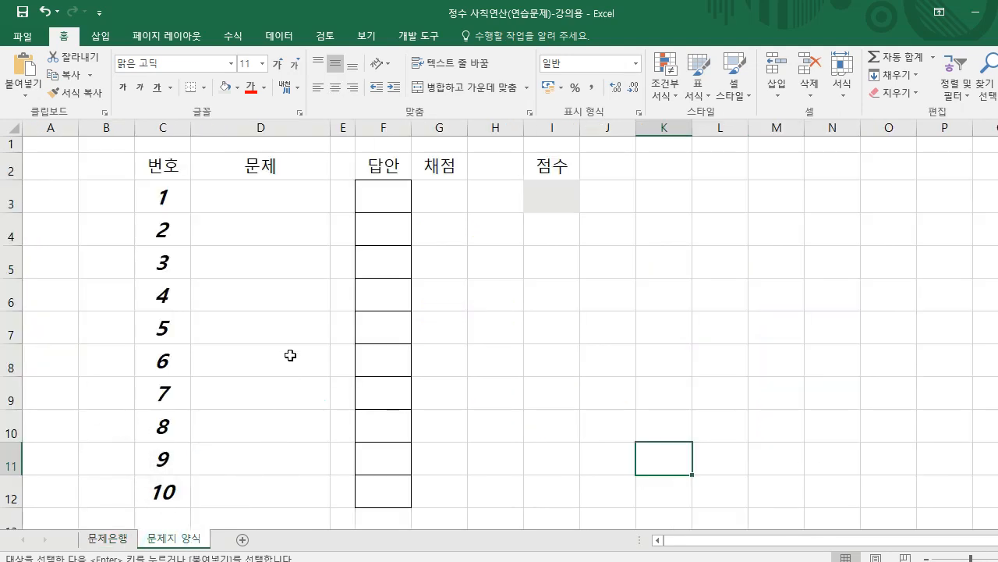
click(229, 203)
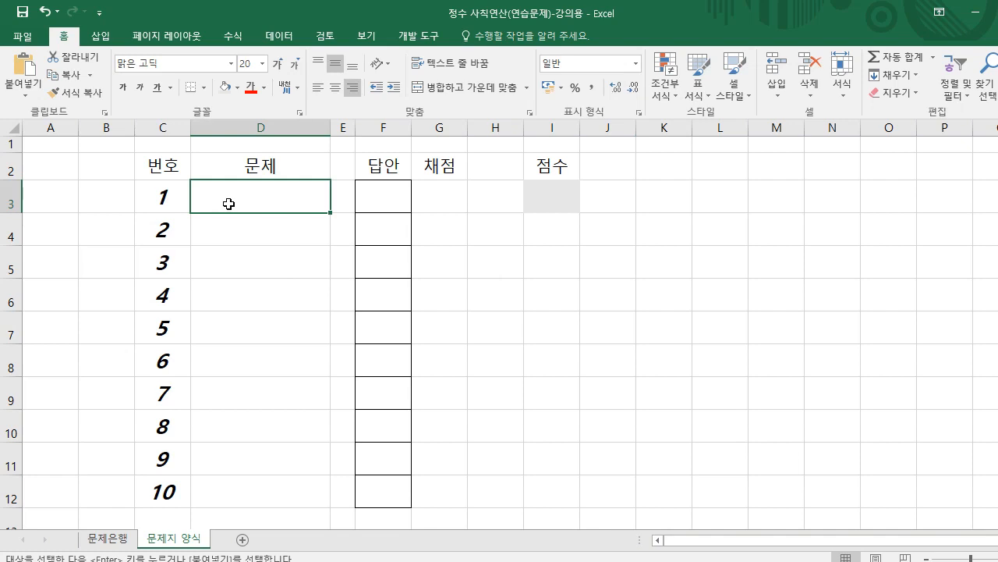
right_click(256, 201)
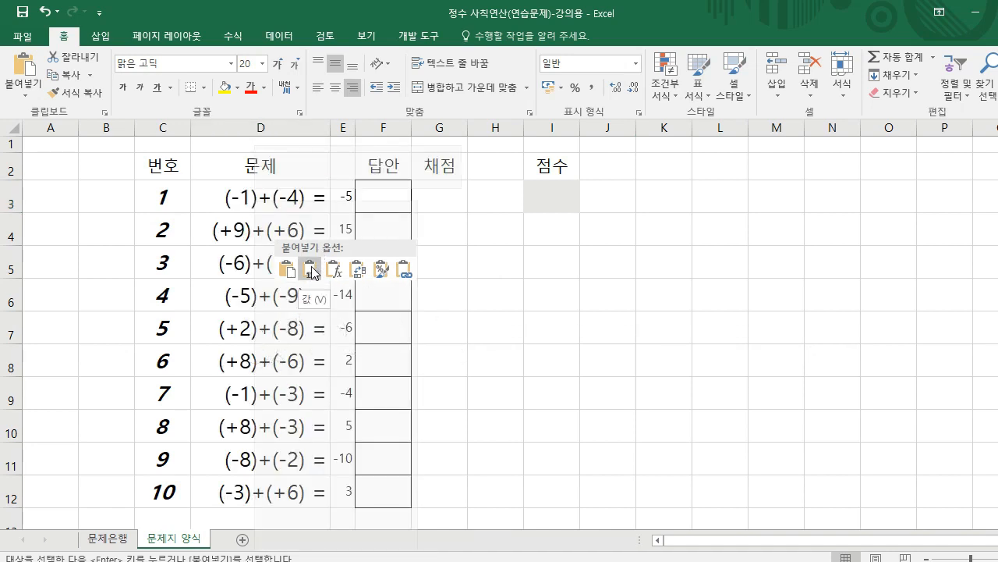
click(311, 273)
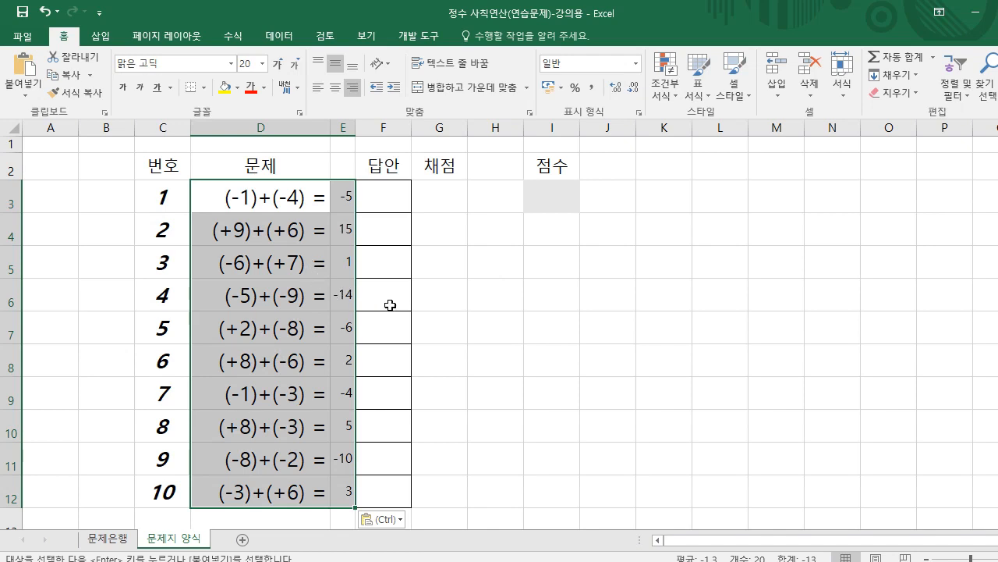
Enter the grading formula =IF(F3=E3,"O","X") in G3 to compare the entered answer with the correct one.
click(443, 266)
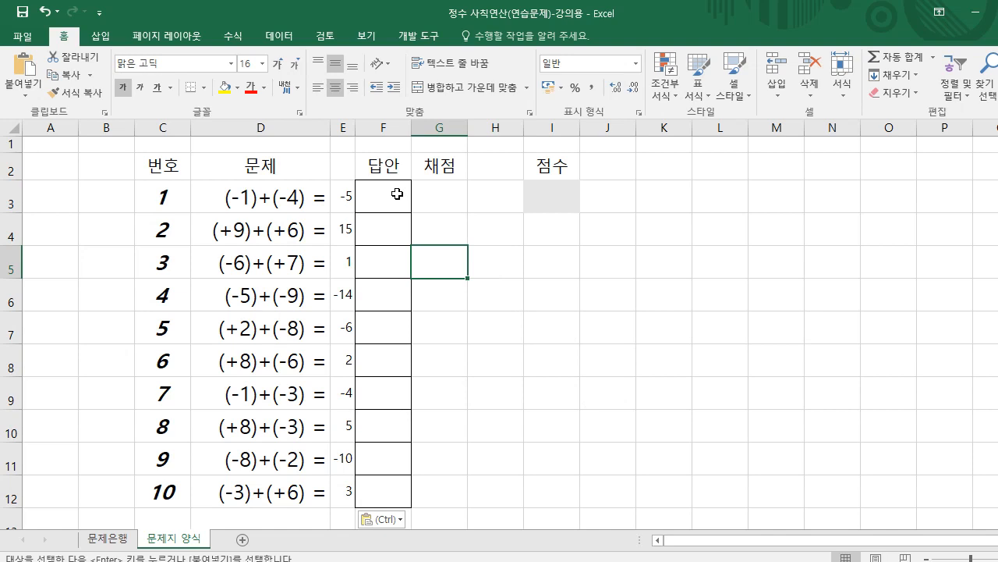
click(443, 201)
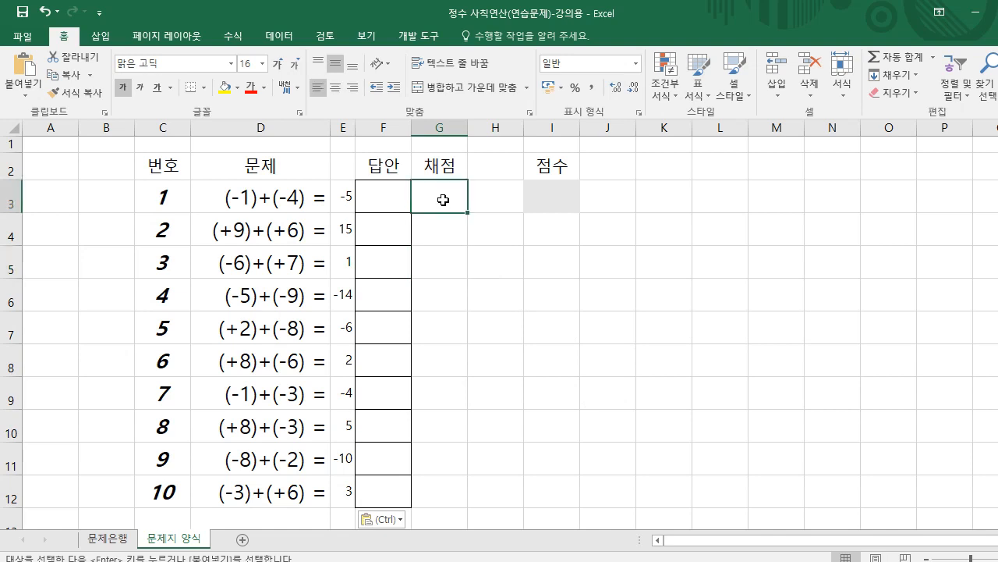
text(=)
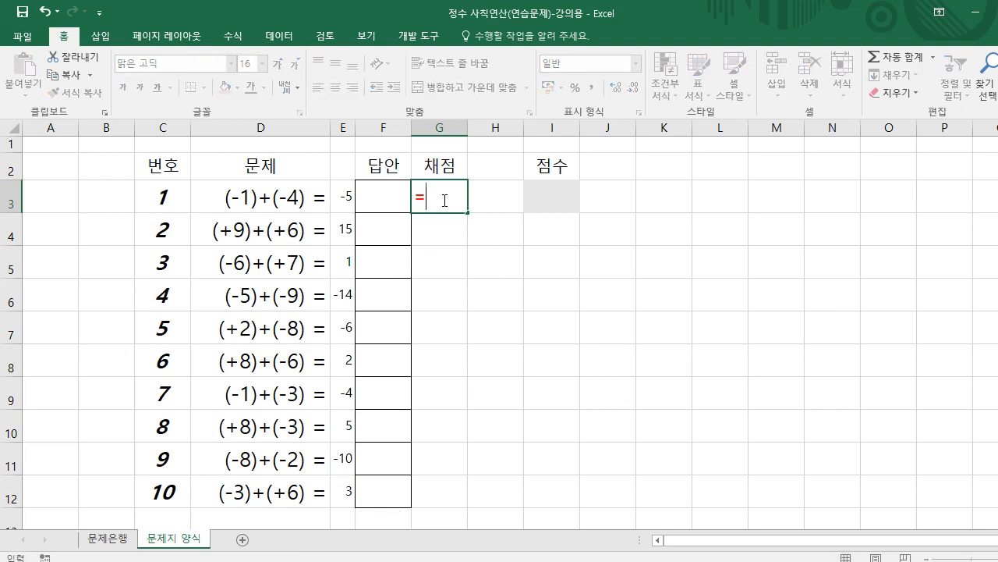
text(i)
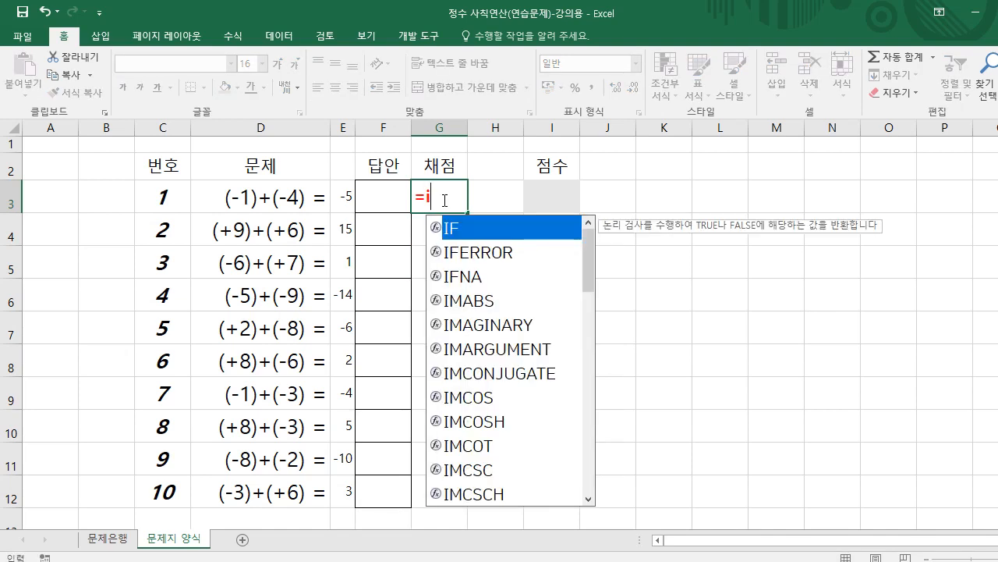
text(f()
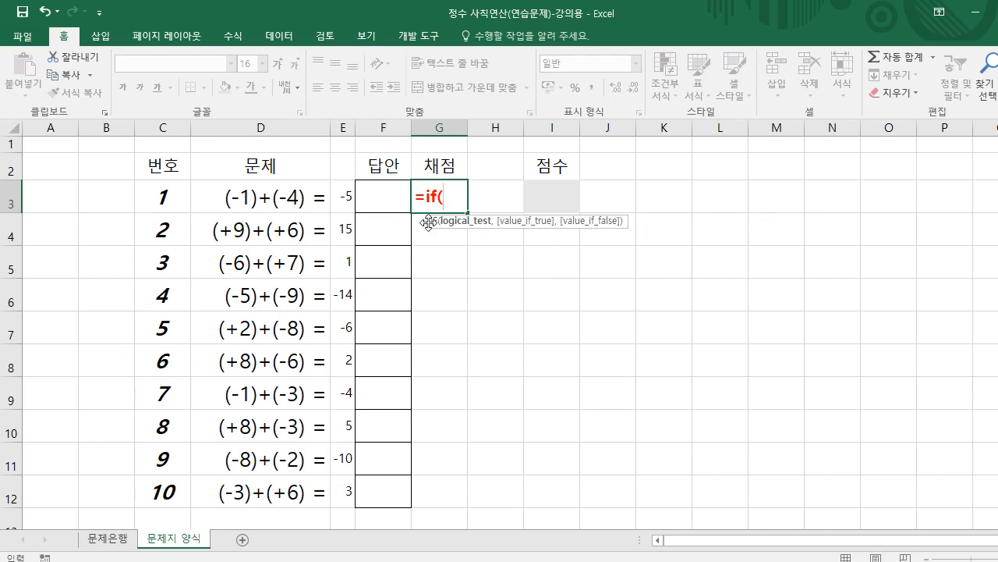
click(377, 204)
text(=)
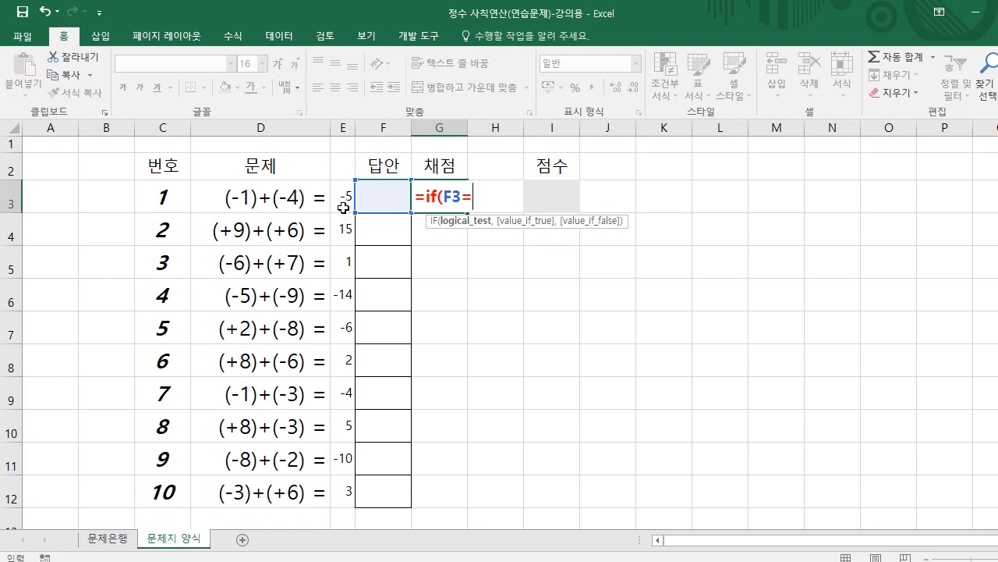
click(343, 208)
text(,)
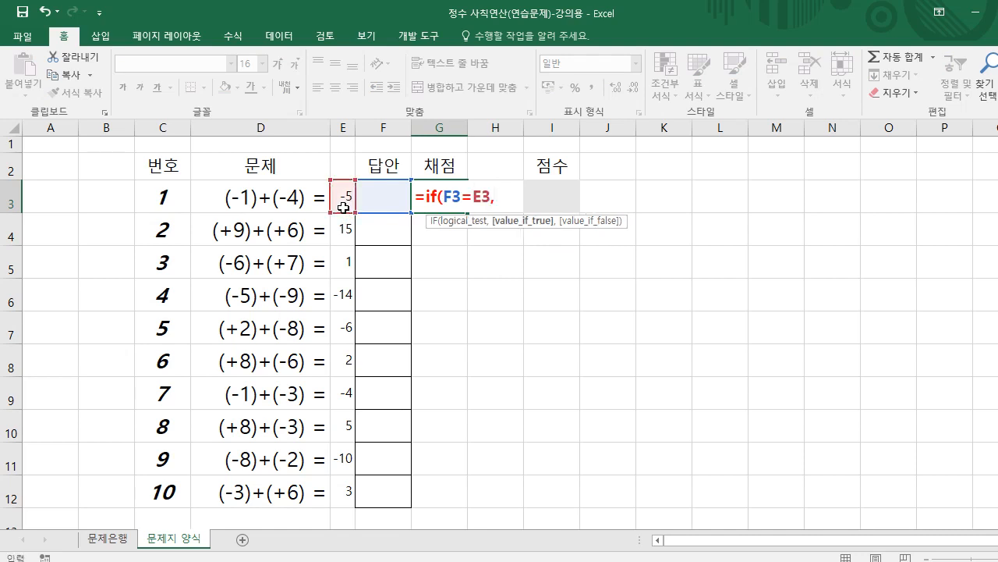
text("O",)
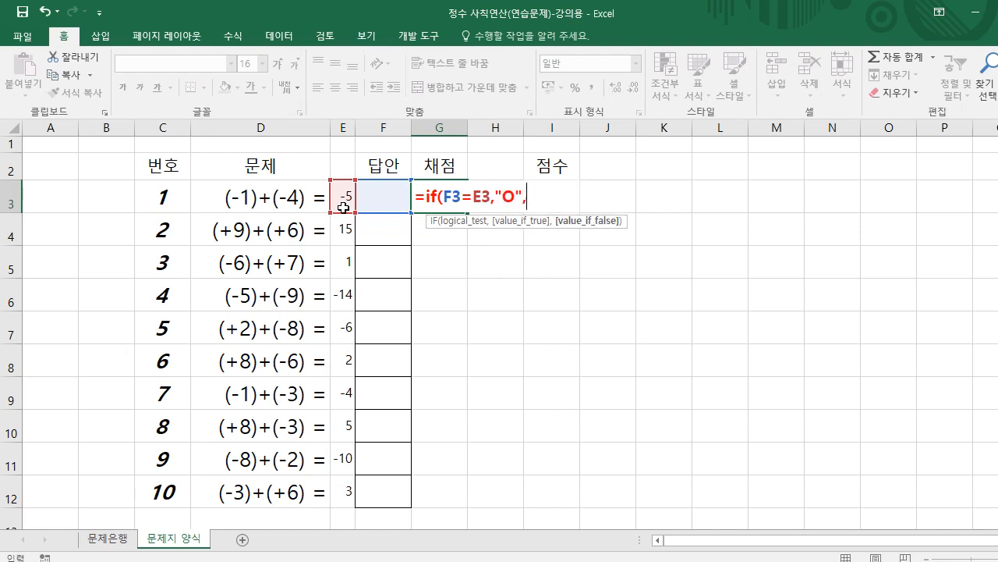
text("X")
text())
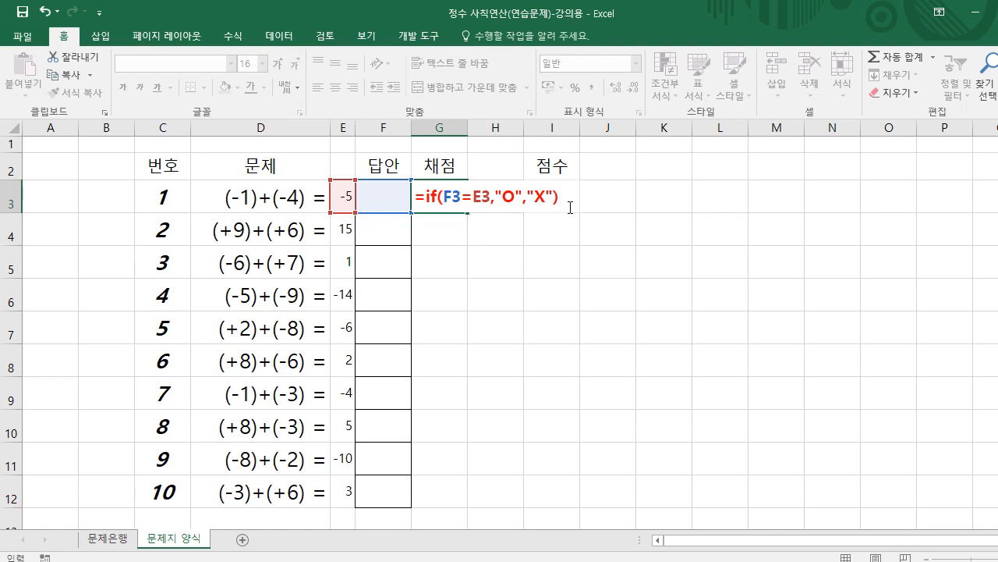
key(Return)
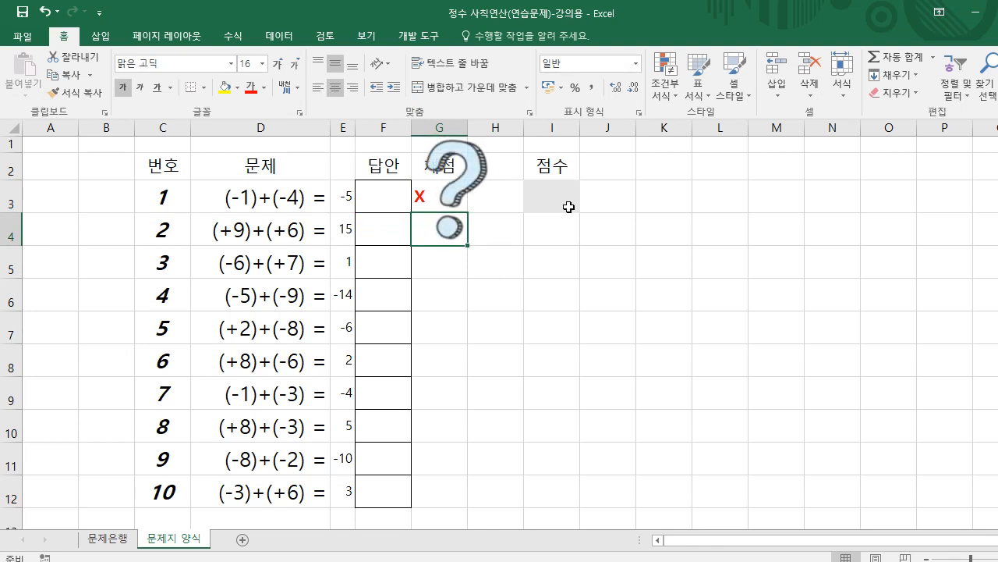
Wrap G3's formula in an outer IF that returns blank for an empty answer: =IF(F3="","",IF(F3=E3,"O","X")).
click(435, 203)
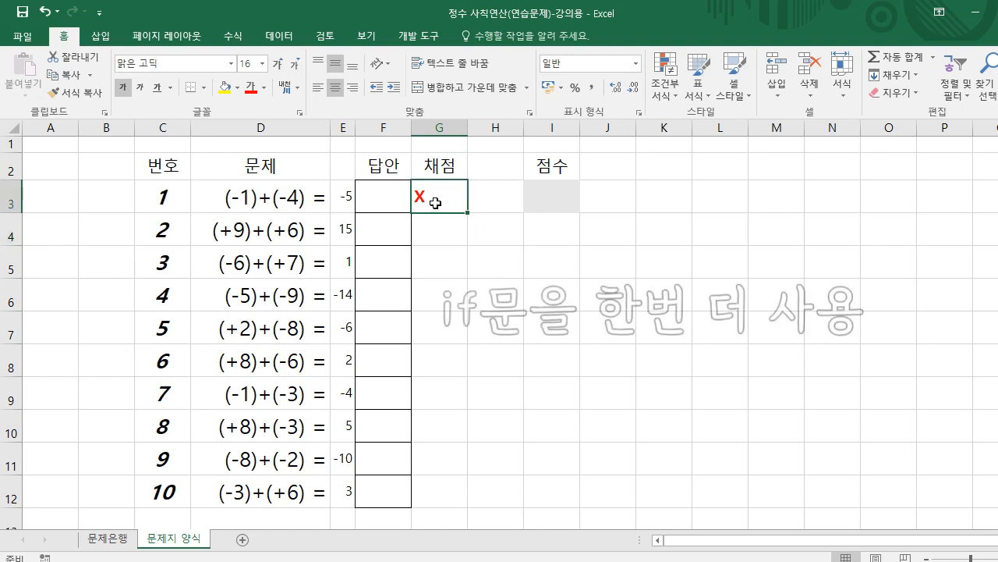
double_click(427, 202)
text(f(IF(F3=E3,"O","X)
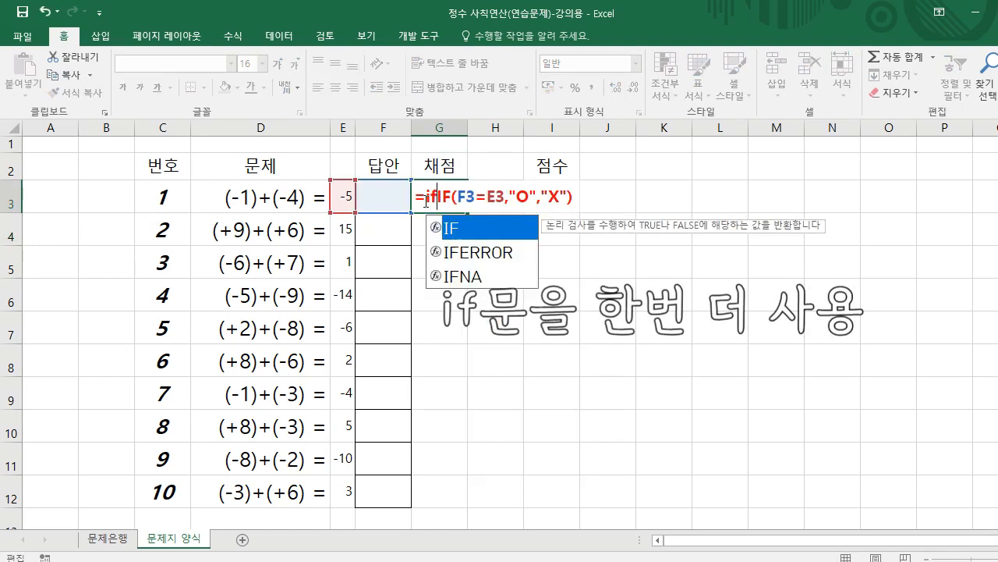
click(382, 202)
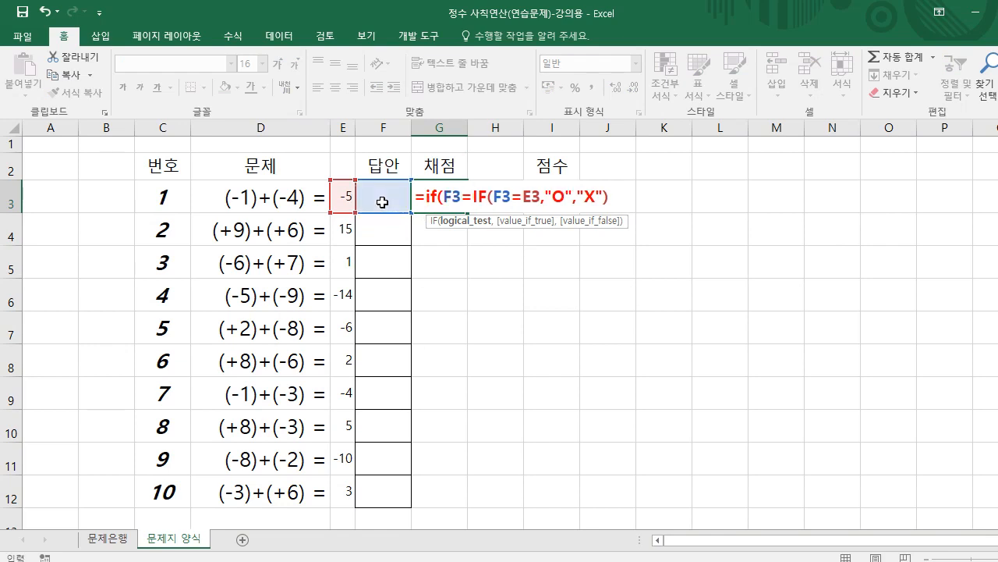
text(=")
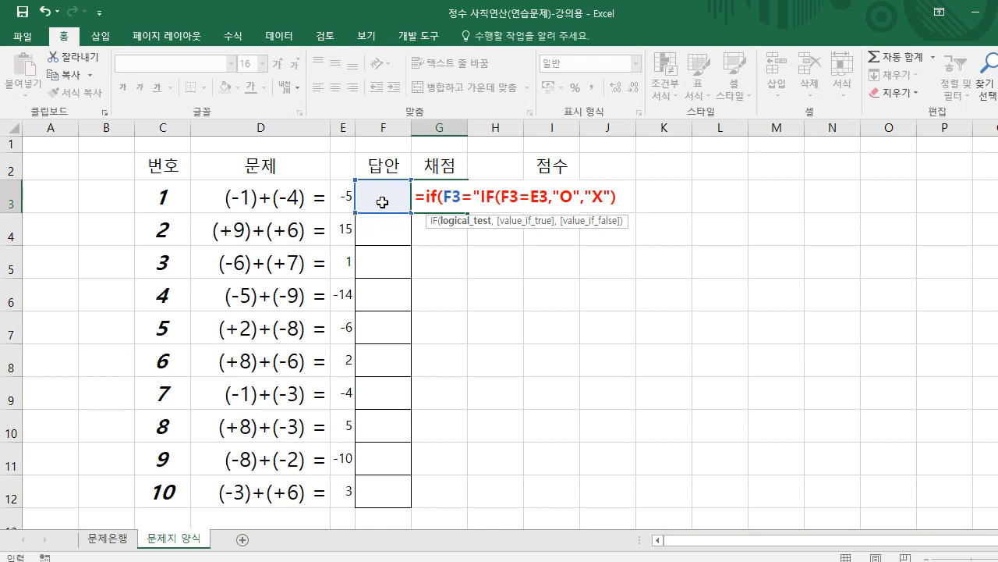
text(",)
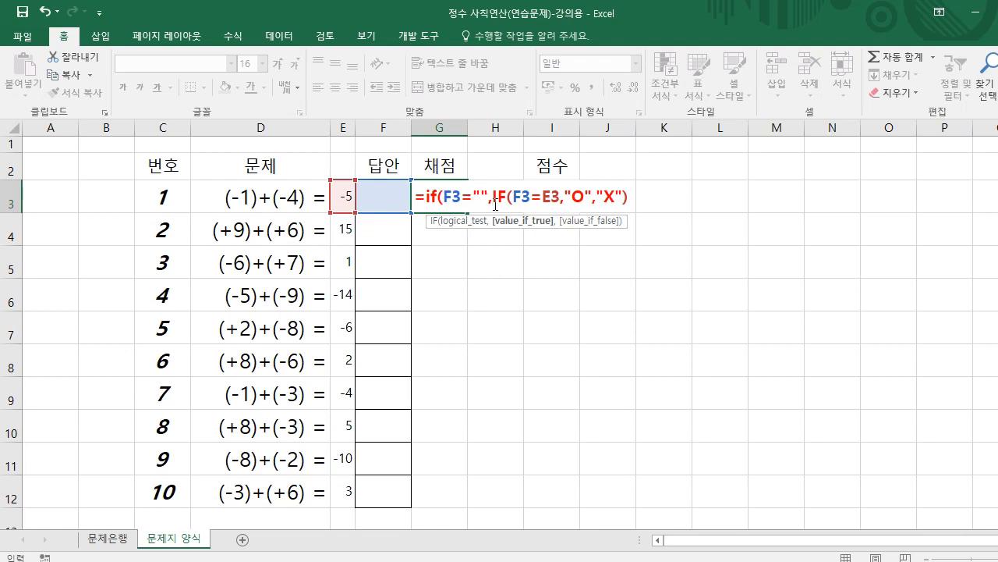
text("")
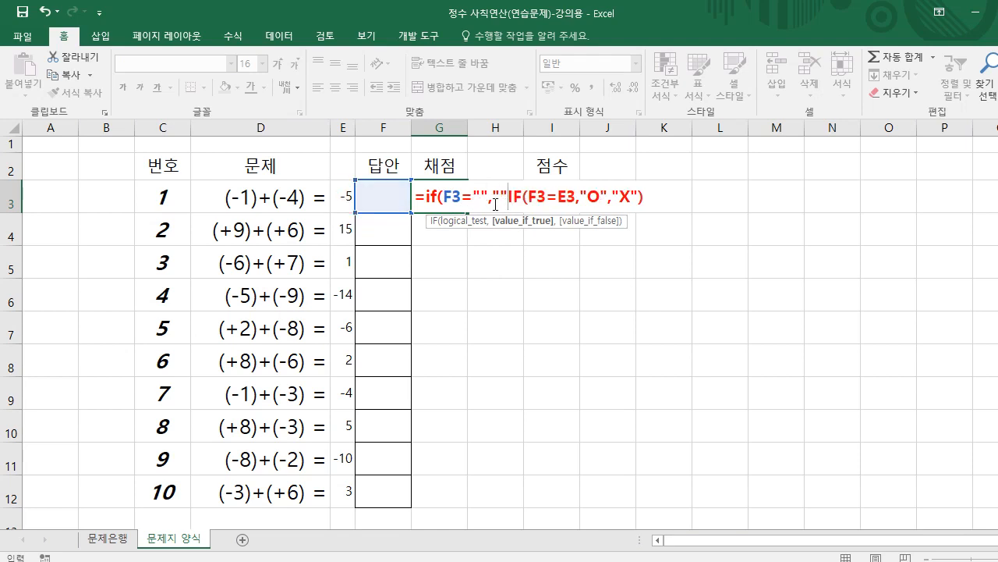
text(,)
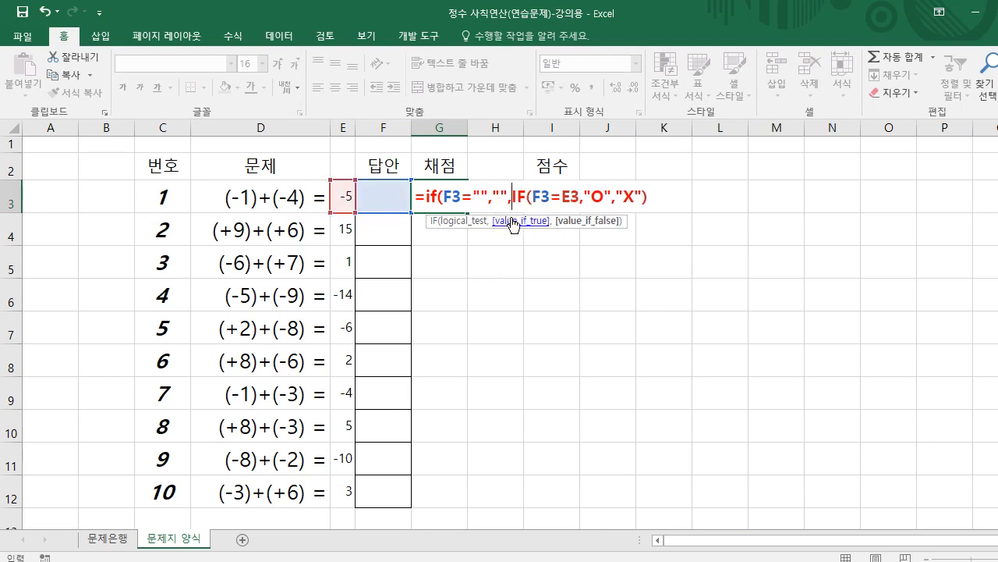
click(652, 197)
text())
key(Return)
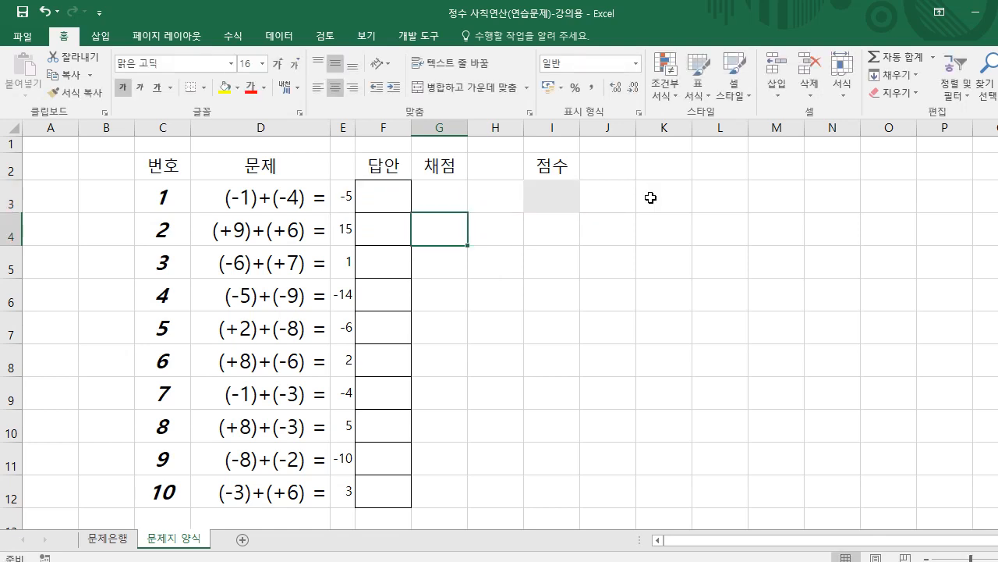
Hide column E, which holds the correct answers.
click(342, 128)
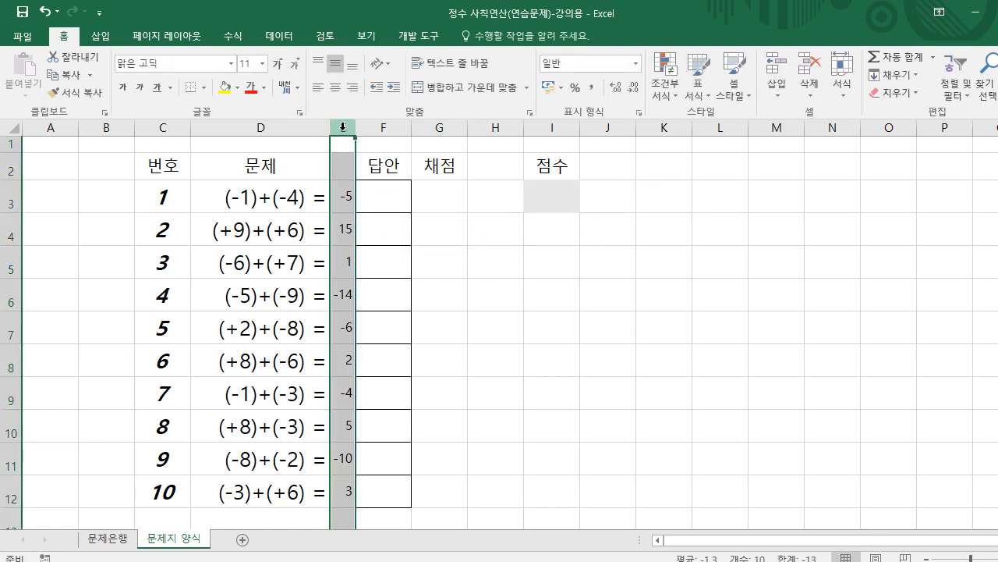
right_click(342, 127)
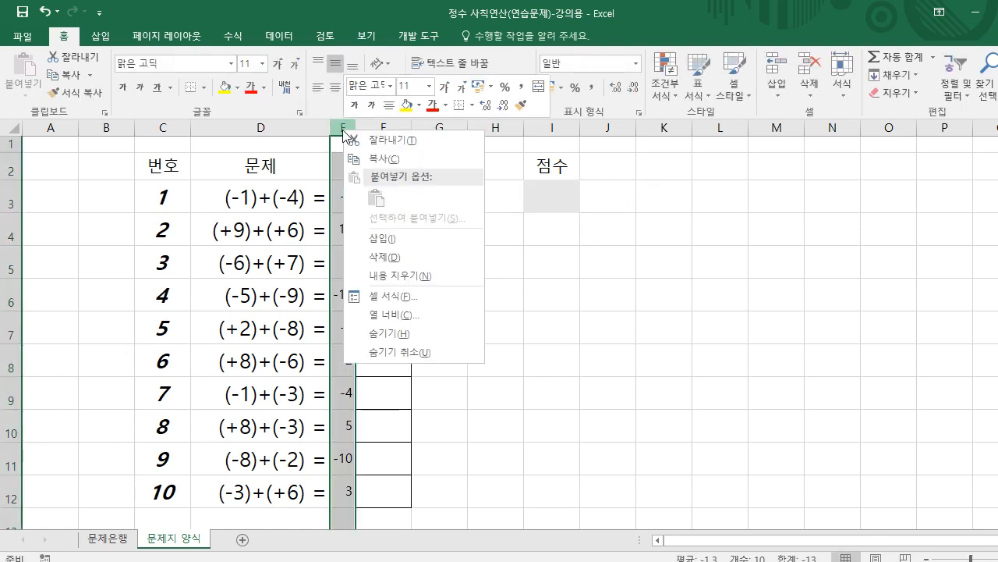
click(377, 334)
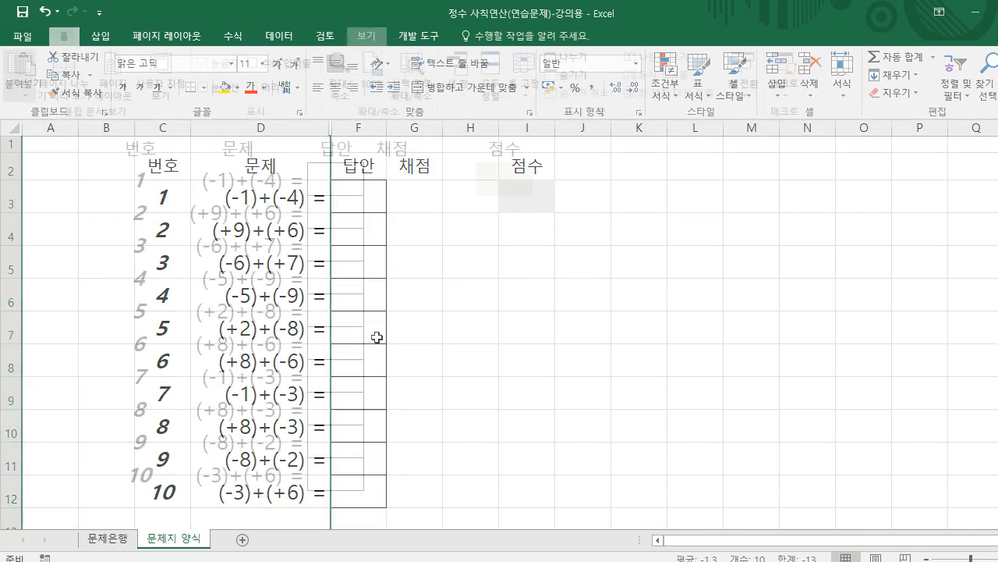